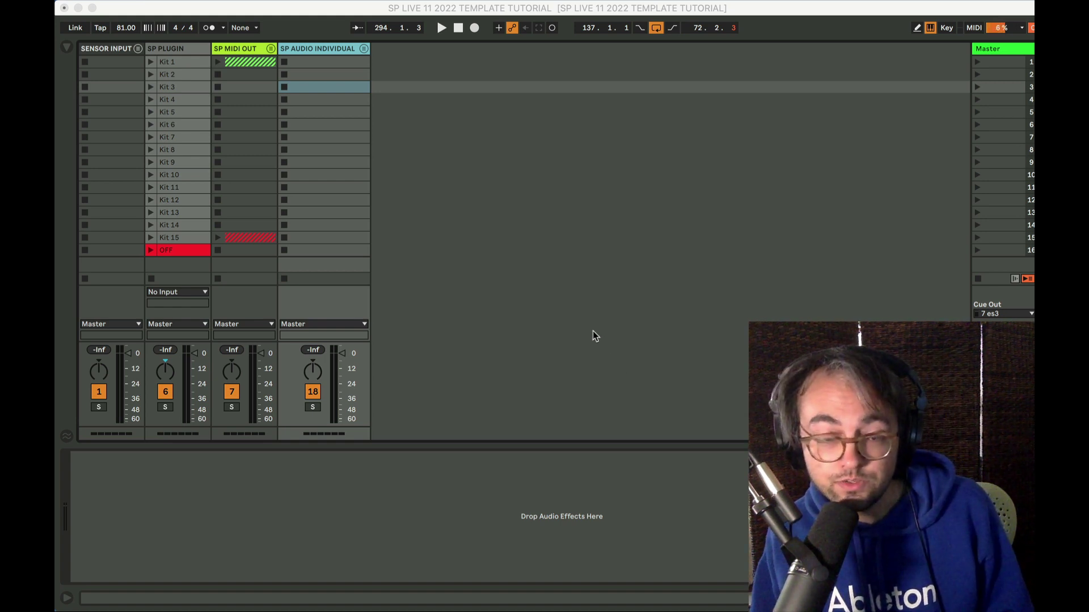
Bring up the SP PLUGIN track's device and select the scene 7 and scene 4 rows.
click(184, 46)
click(185, 46)
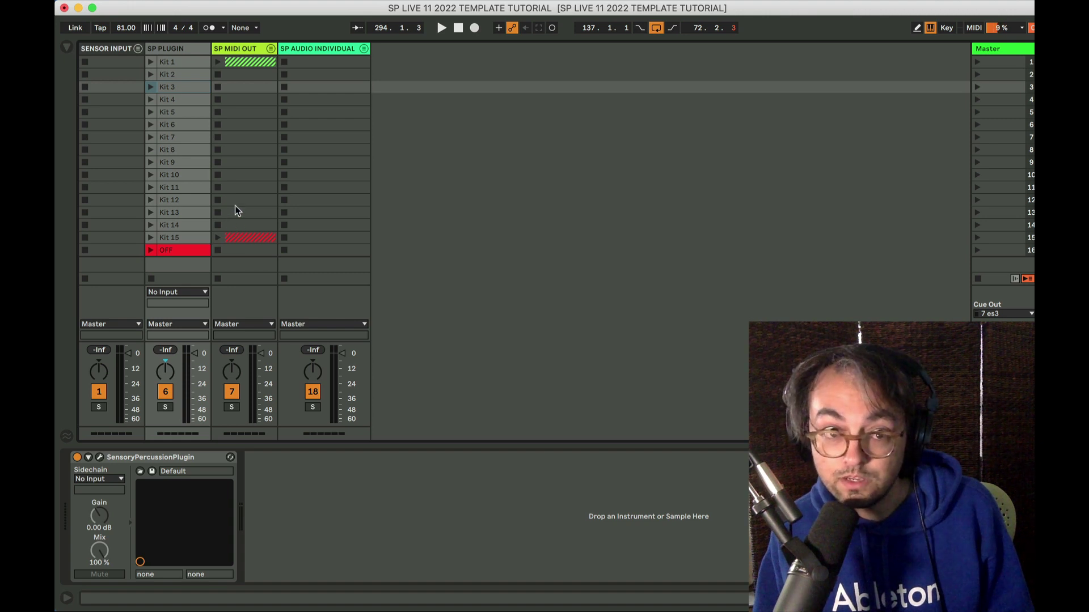
click(236, 139)
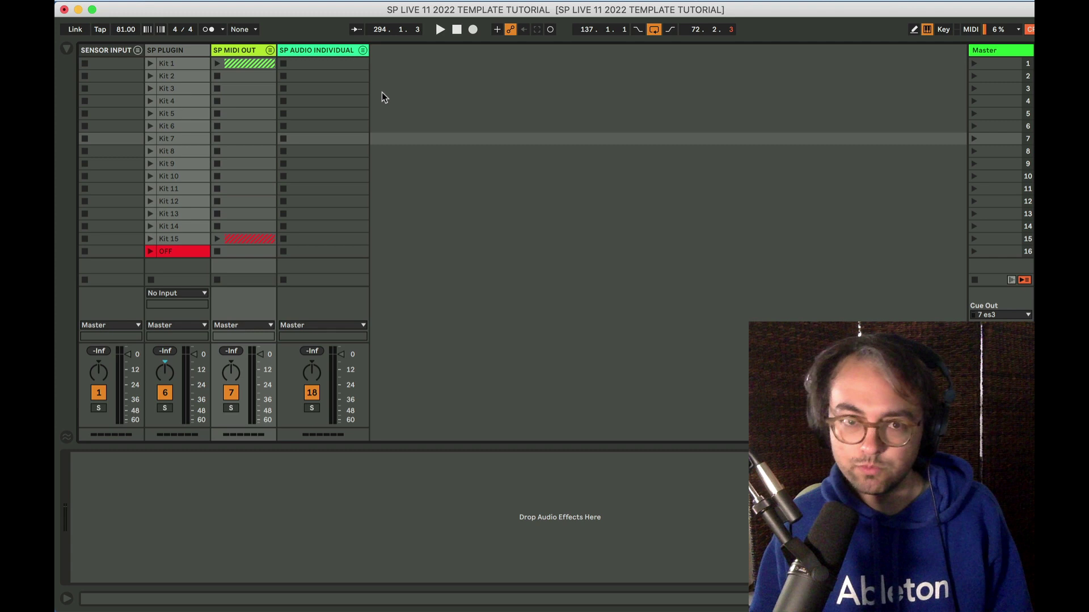
click(399, 95)
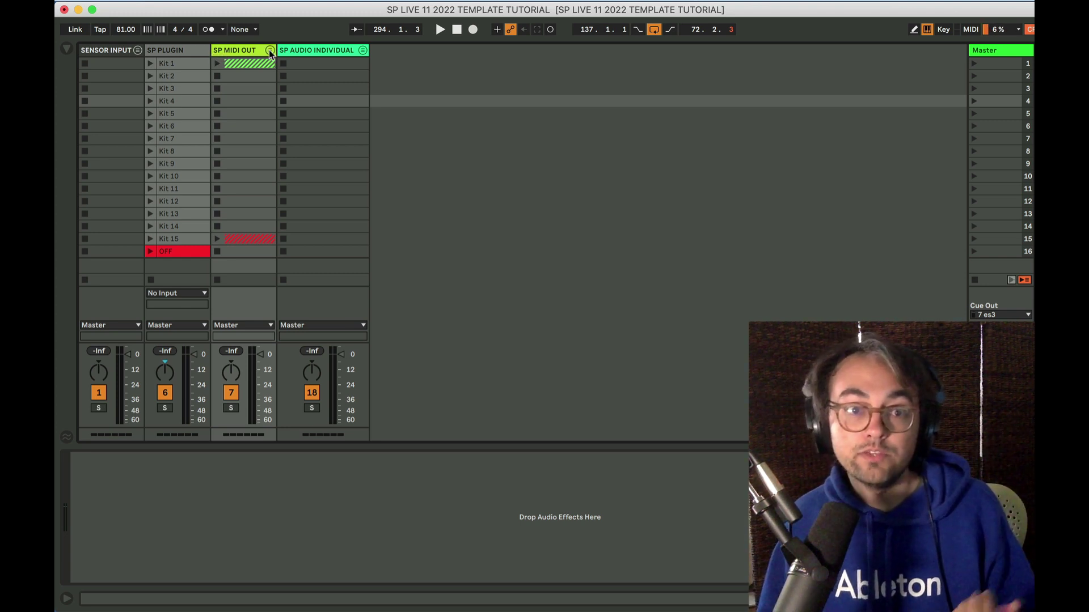
Unfold SP AUDIO INDIVIDUAL, delete it, undo, then open the SensoryPercussionPlugin window.
click(345, 50)
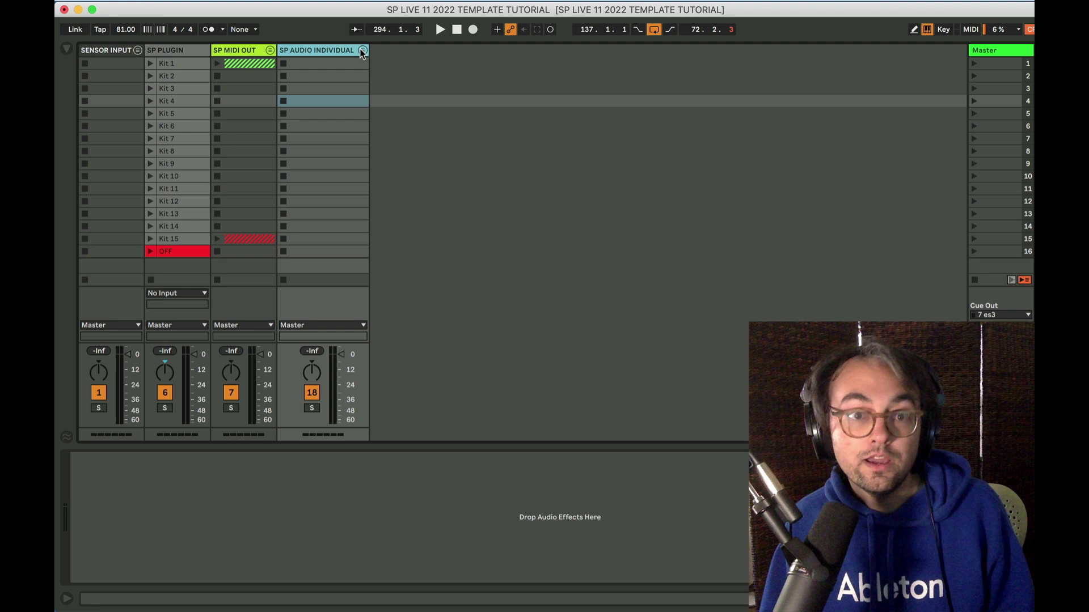
click(362, 50)
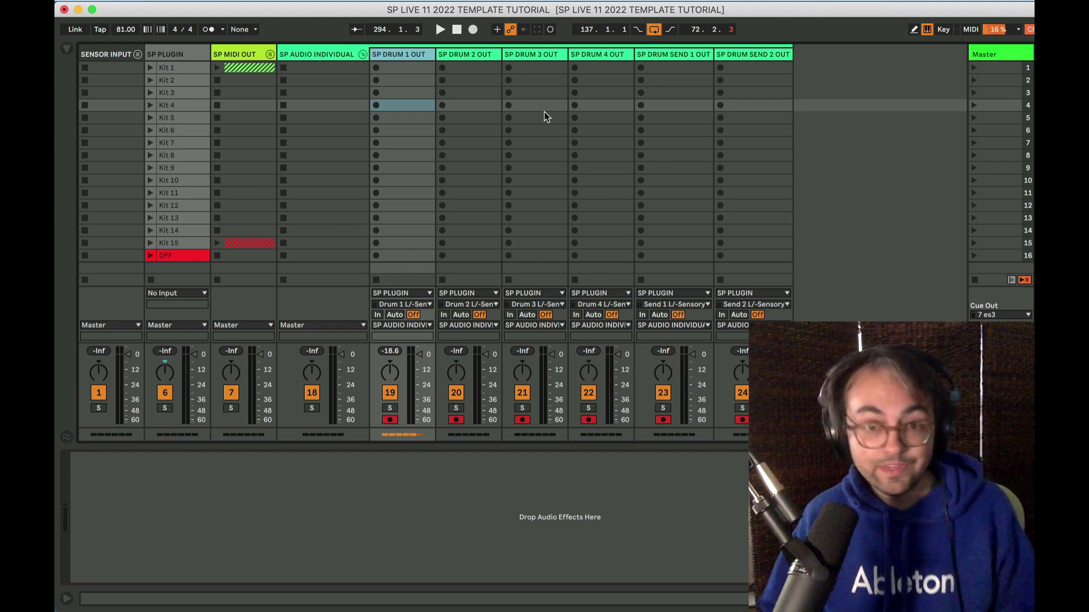
click(328, 52)
key(Delete)
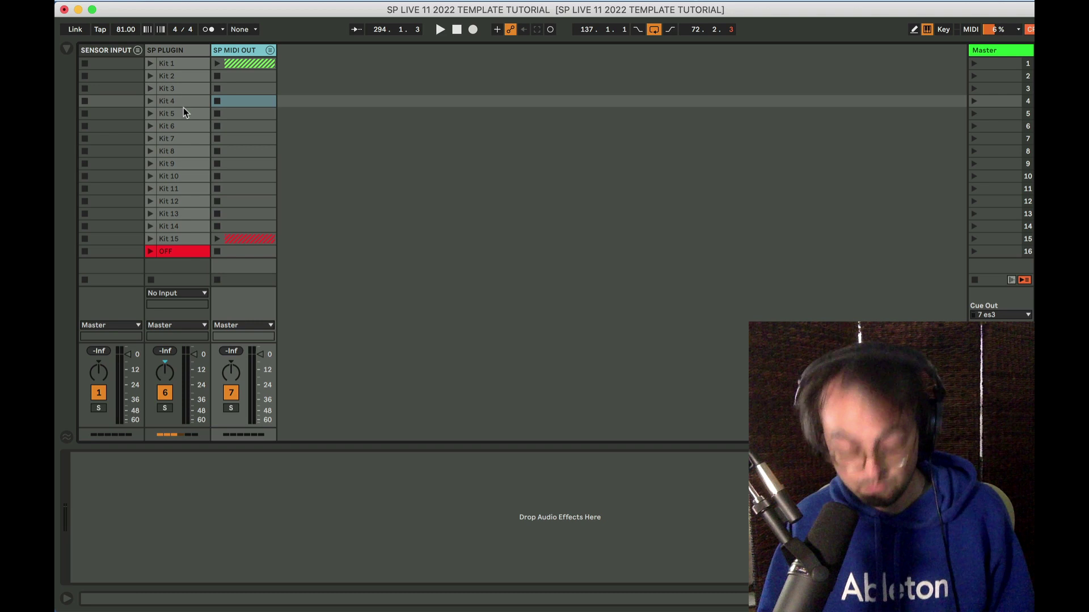
key(super+z)
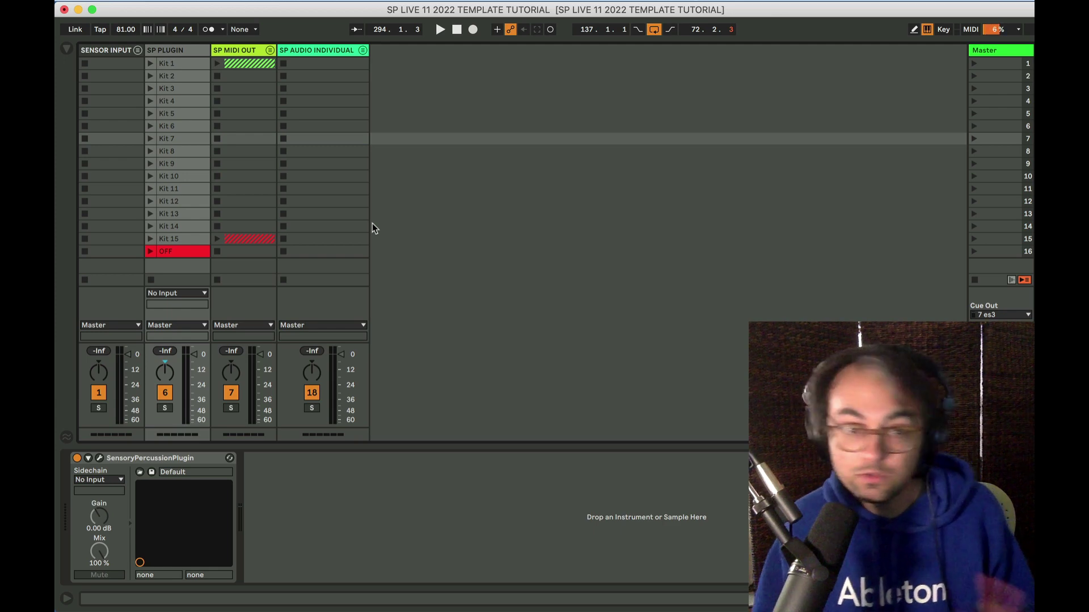
click(99, 458)
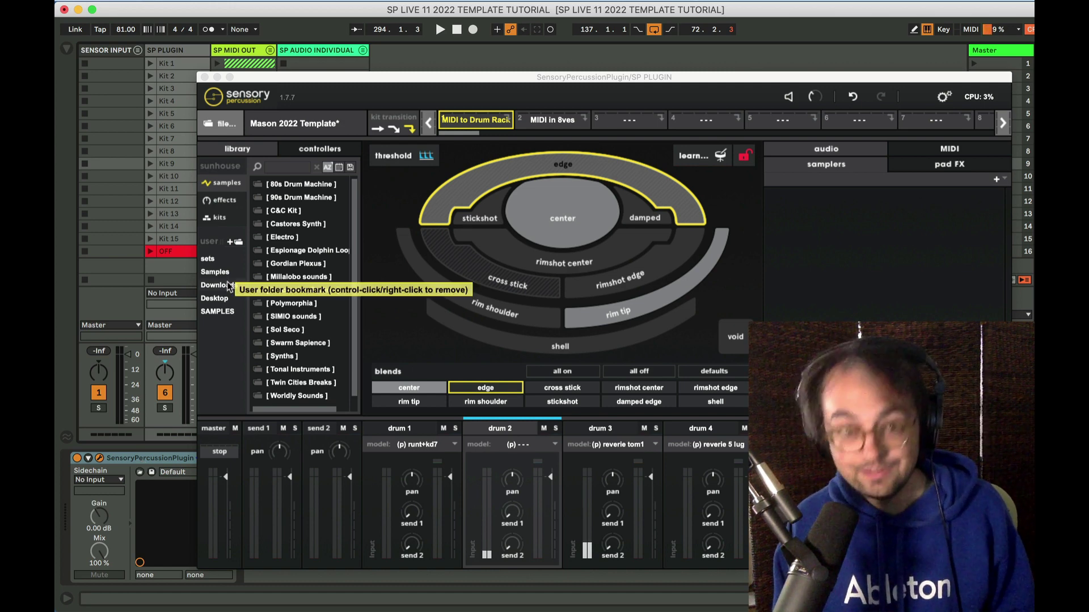
Close the Sensory Percussion window, reopen it from the device wrench, and close it again.
key(super+space)
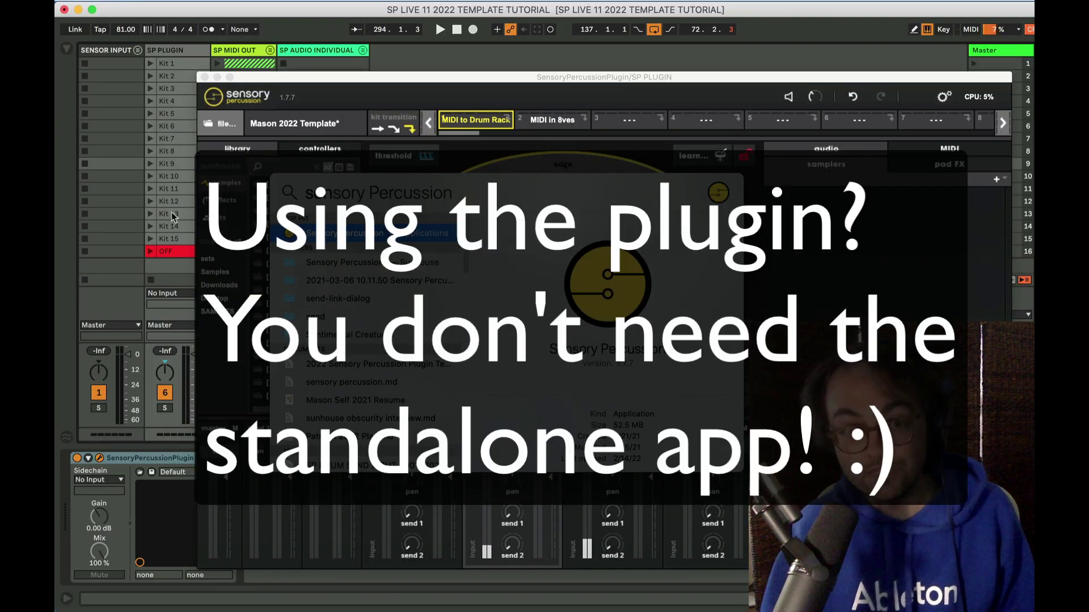
click(321, 76)
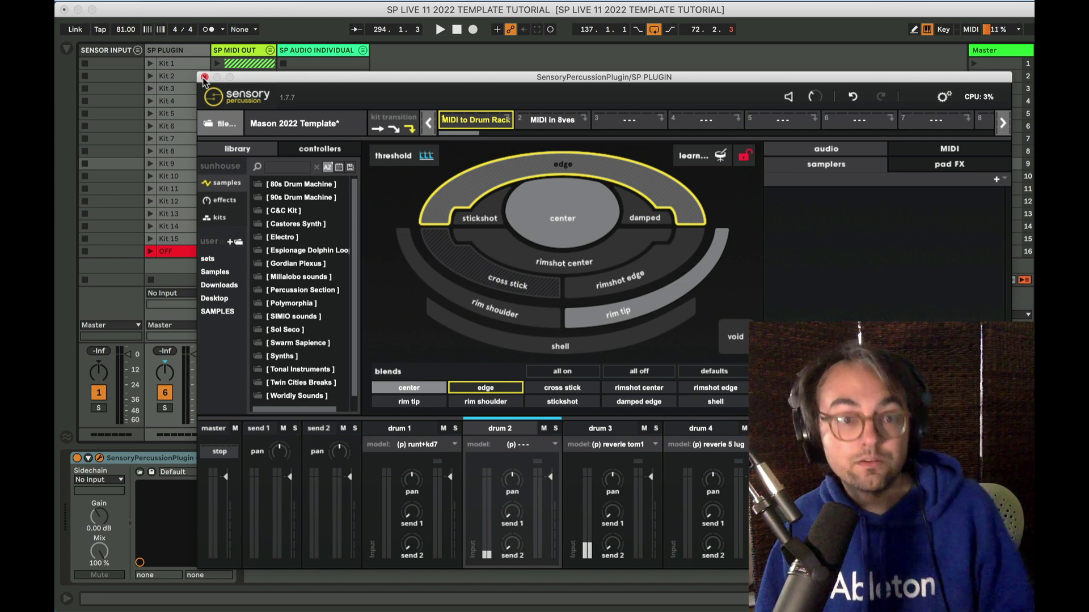
click(204, 77)
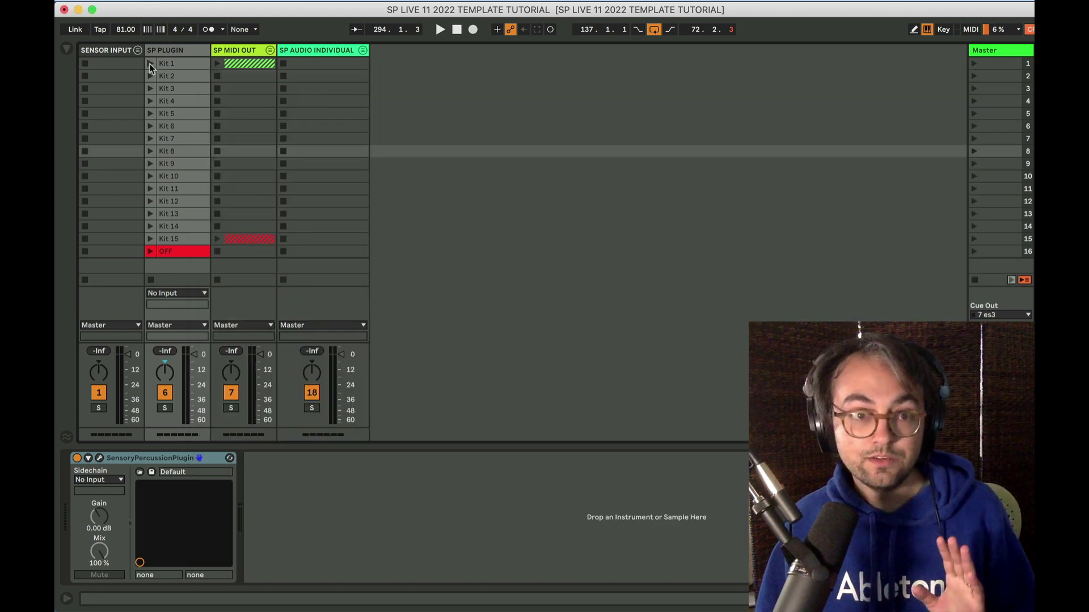
click(99, 458)
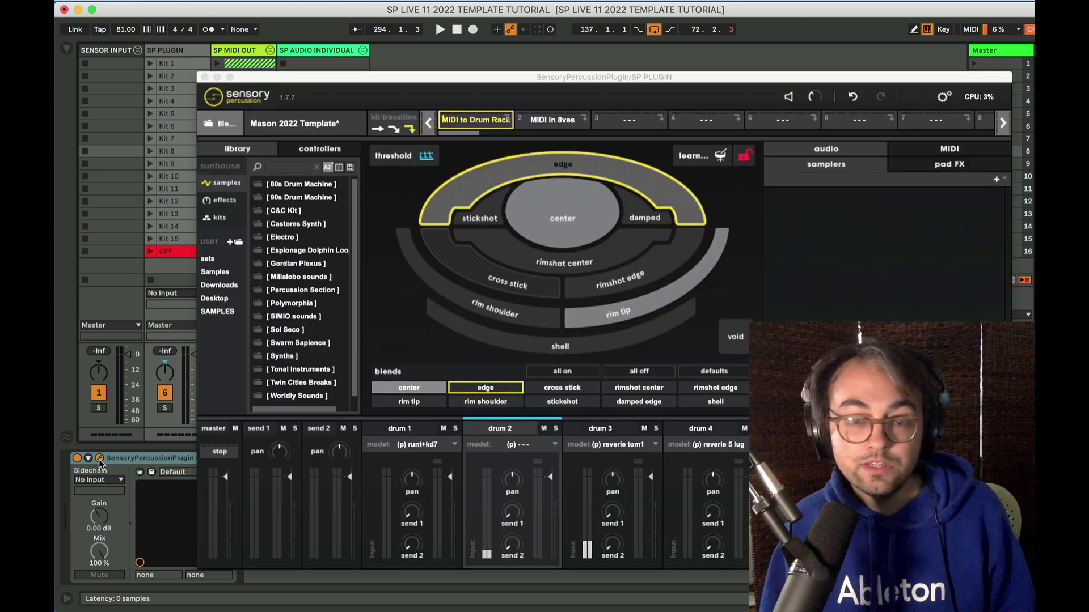
click(204, 77)
Unfold the SENSOR INPUT group and select the SP1 and SP2 sensor tracks.
click(118, 52)
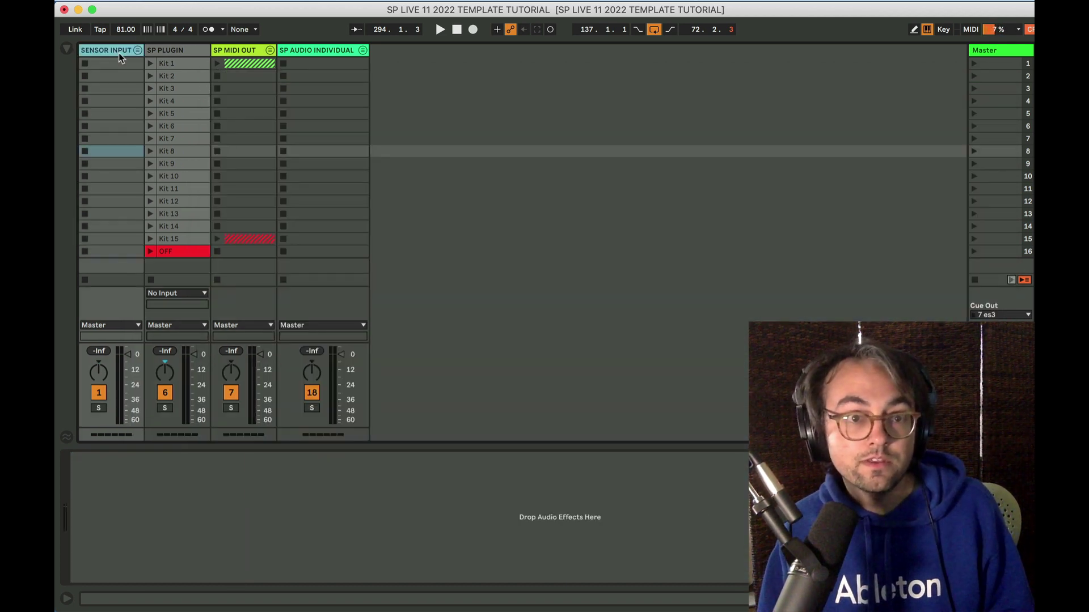
click(138, 51)
click(175, 53)
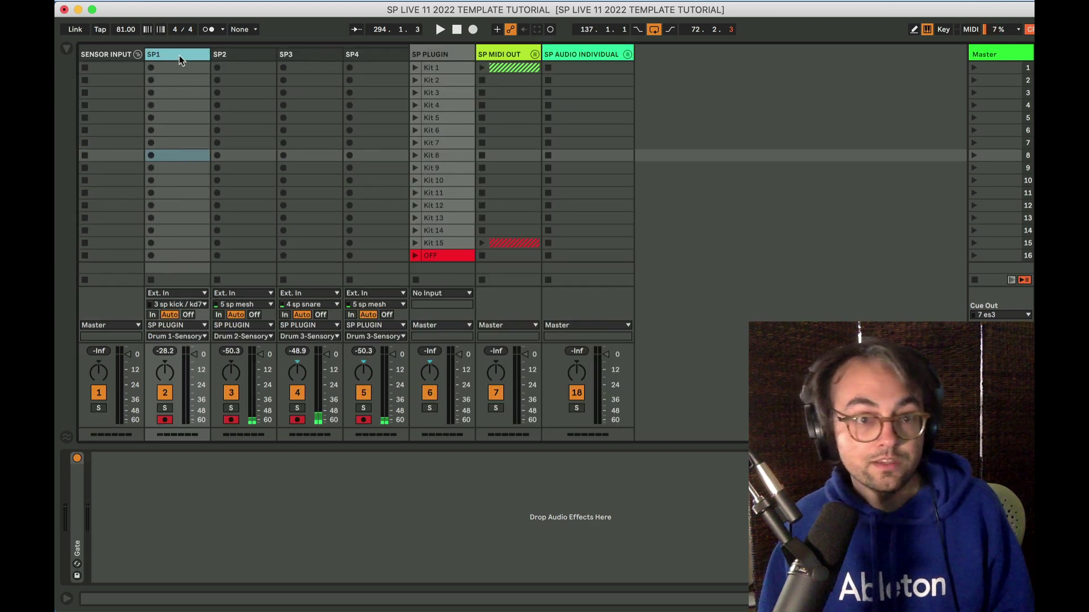
click(250, 55)
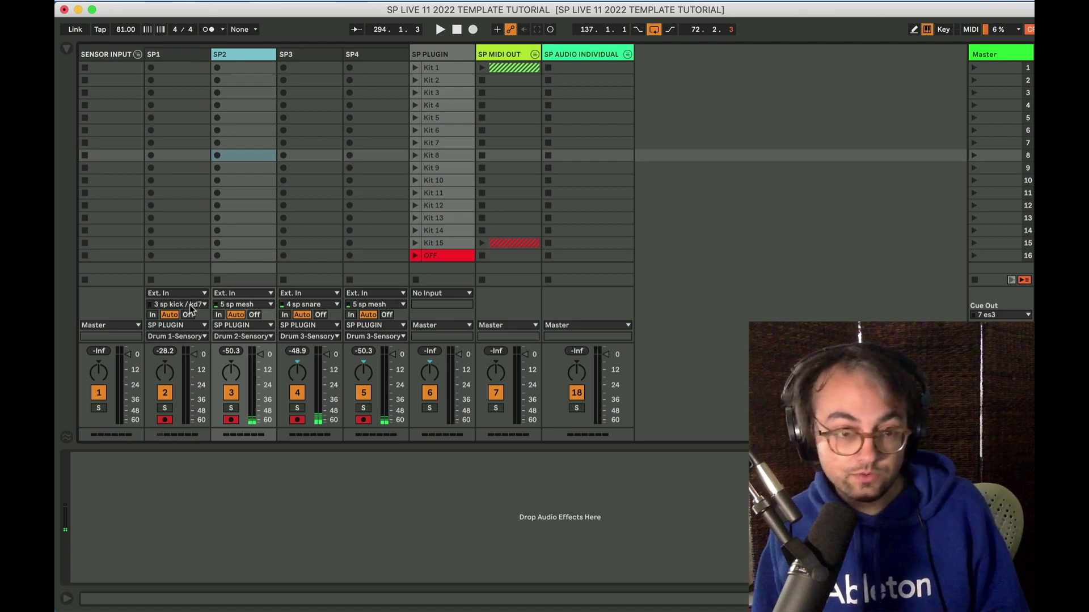
Confirm SP1's Audio To stays SP PLUGIN, feeding the Drum 1 input.
click(230, 308)
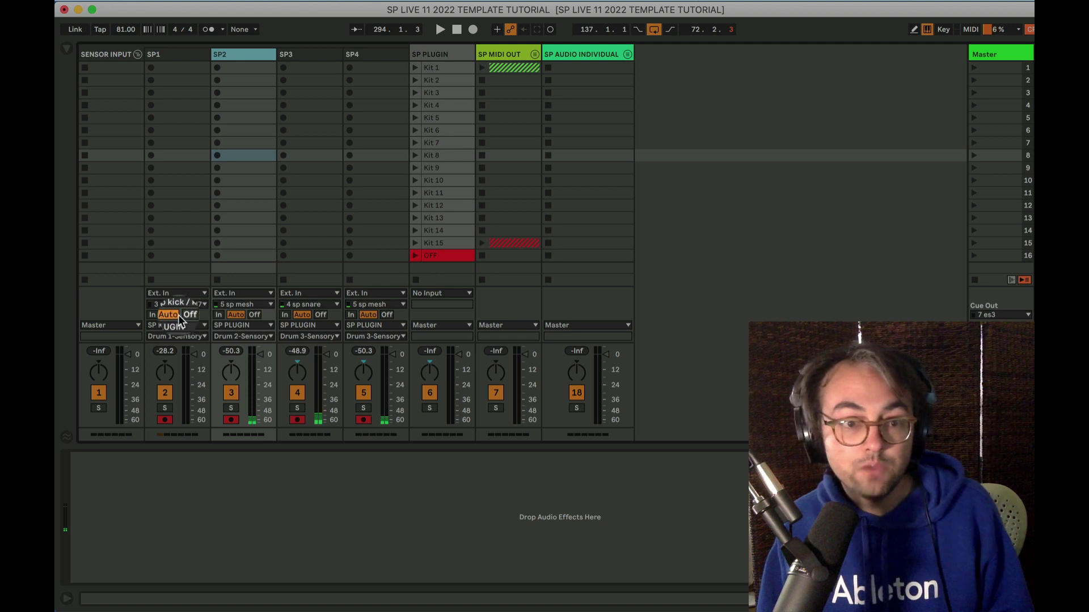
click(156, 316)
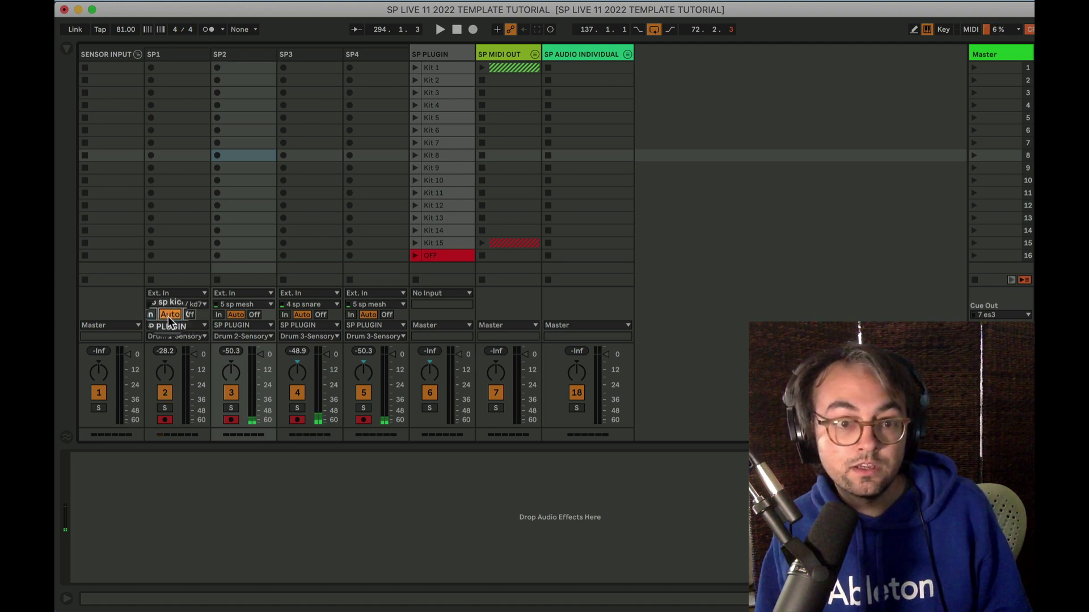
click(168, 316)
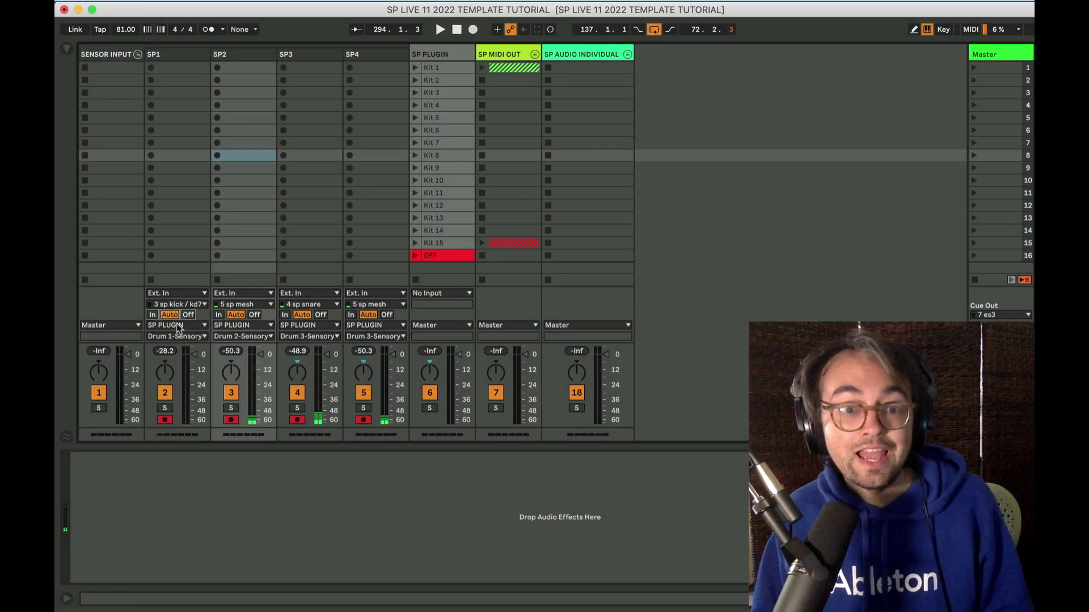
click(182, 327)
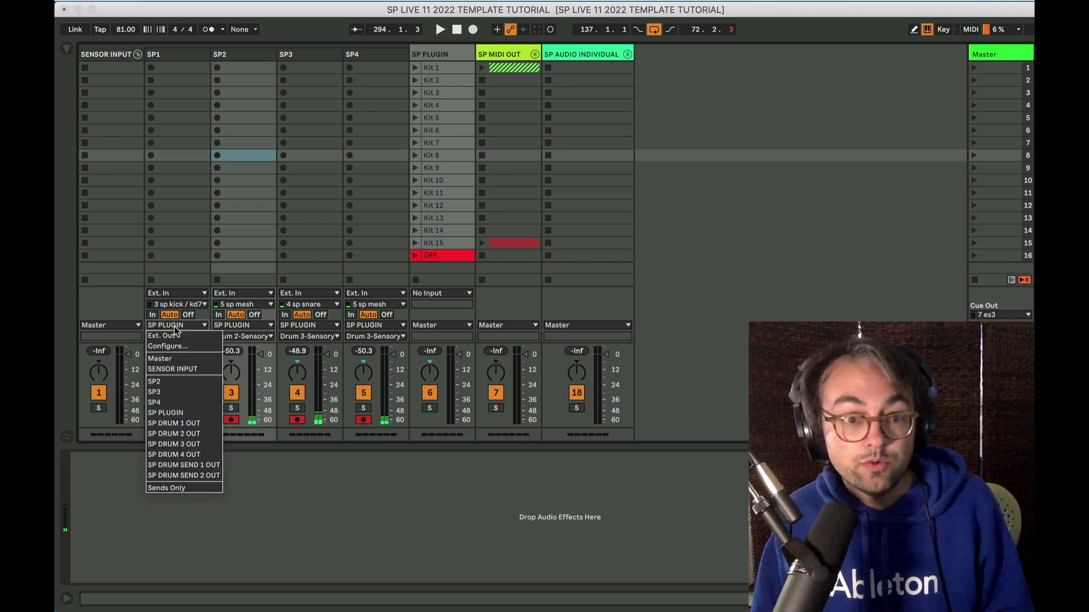
click(186, 413)
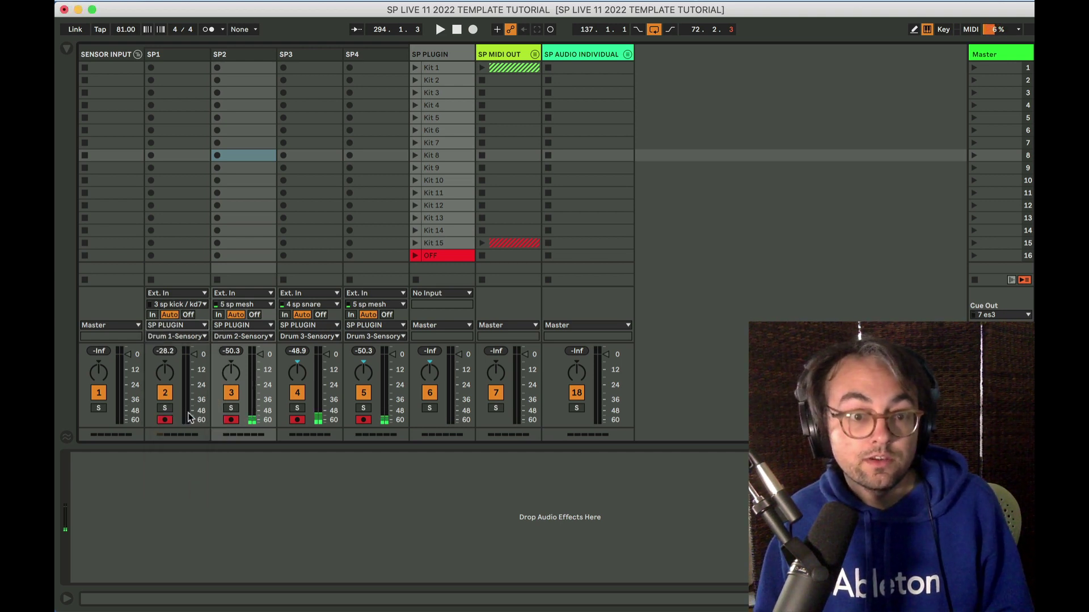
click(186, 338)
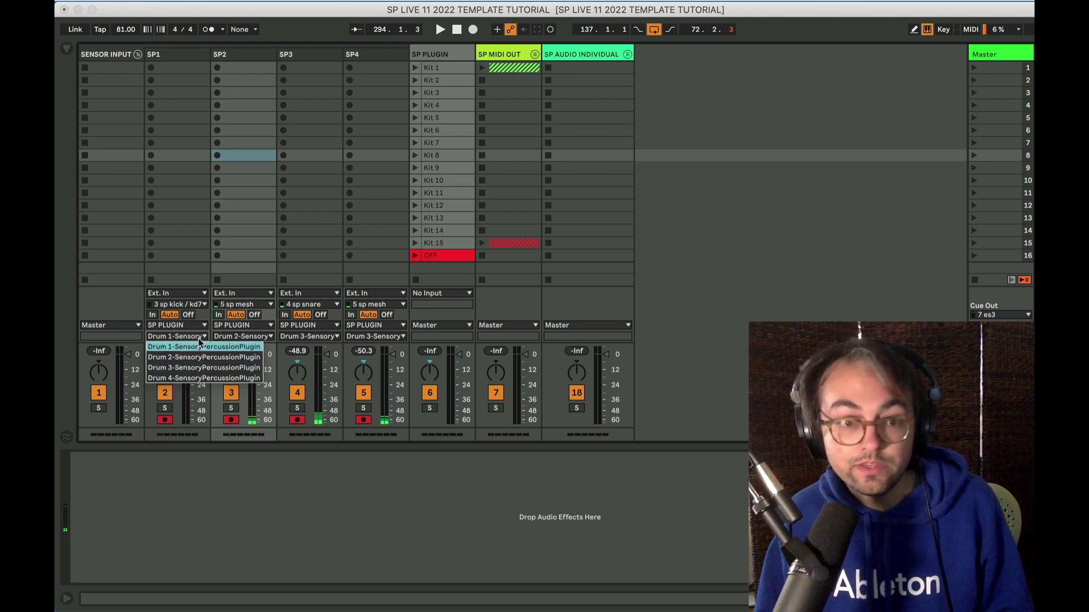
click(208, 319)
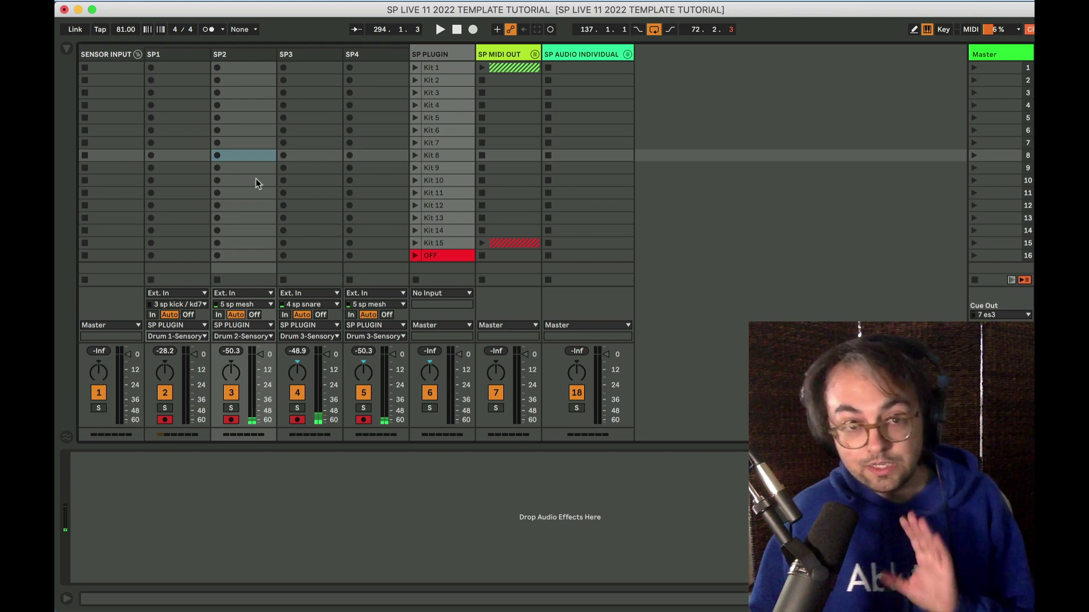
Select the SP3 and SP4 sensor tracks together and delete them.
click(324, 53)
shift+click(362, 53)
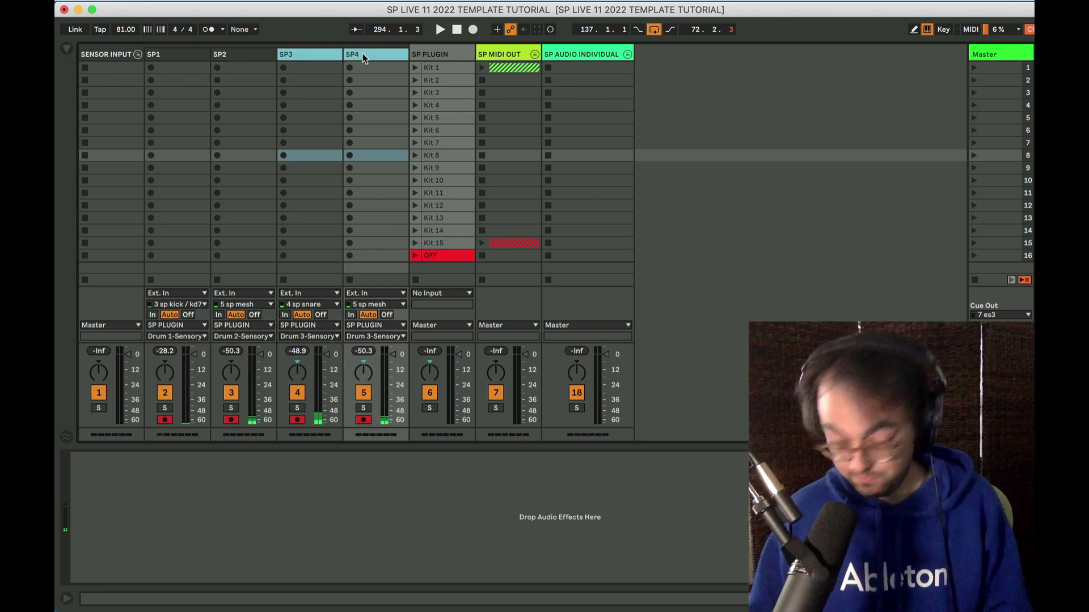
key(Delete)
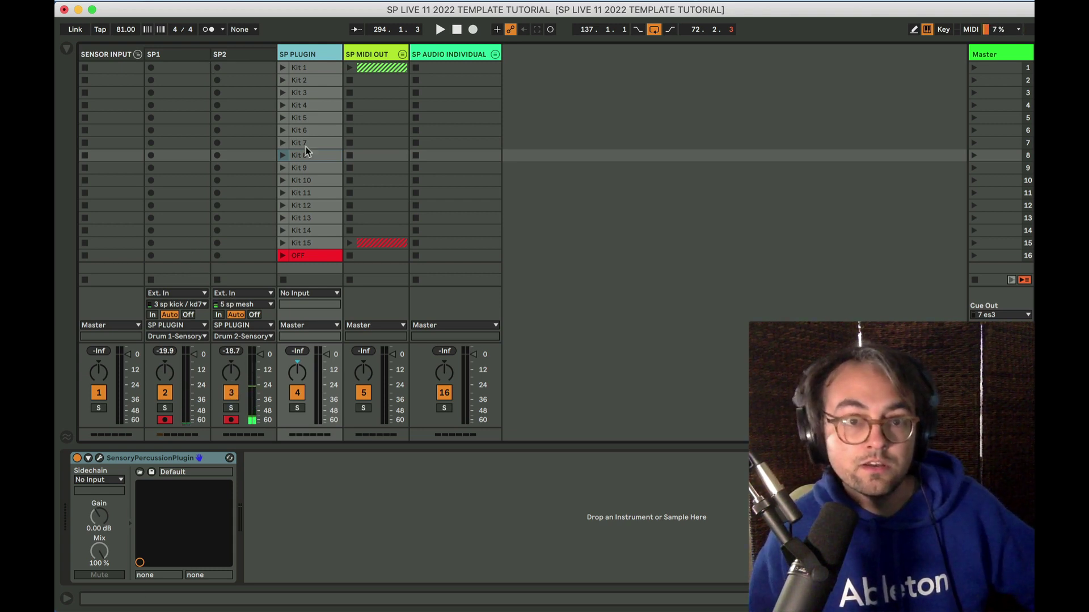
Open and close the Sensory Percussion window, then fold the SENSOR INPUT group shut.
click(101, 458)
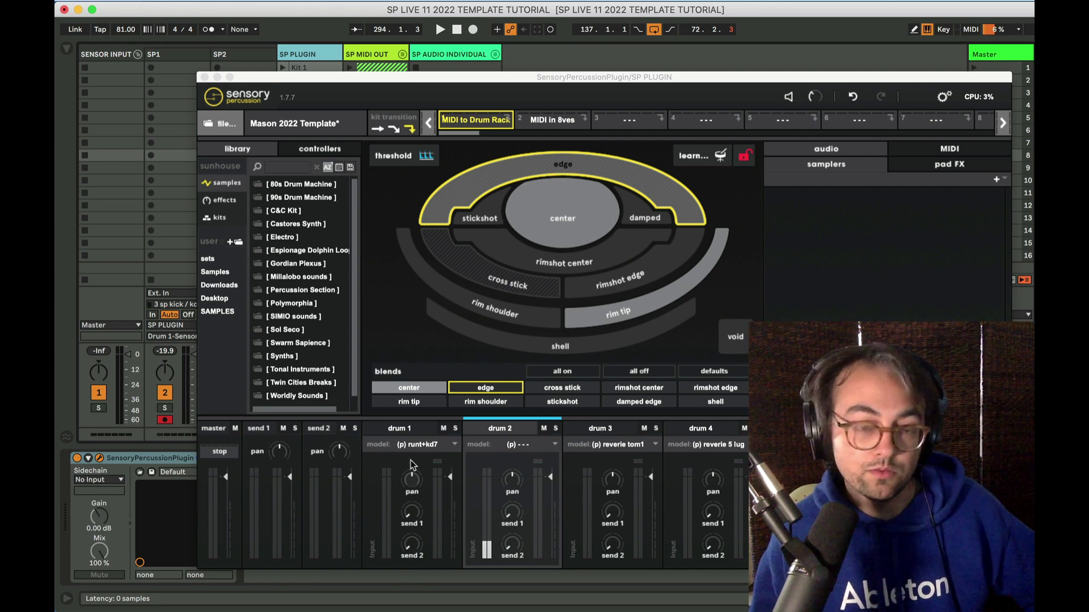
click(205, 77)
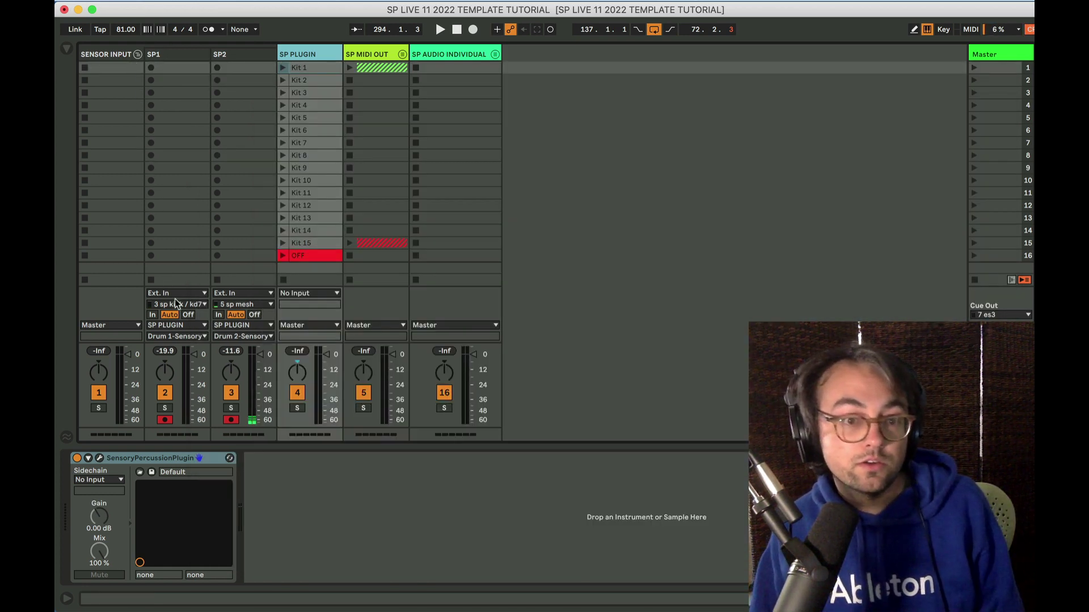
click(137, 55)
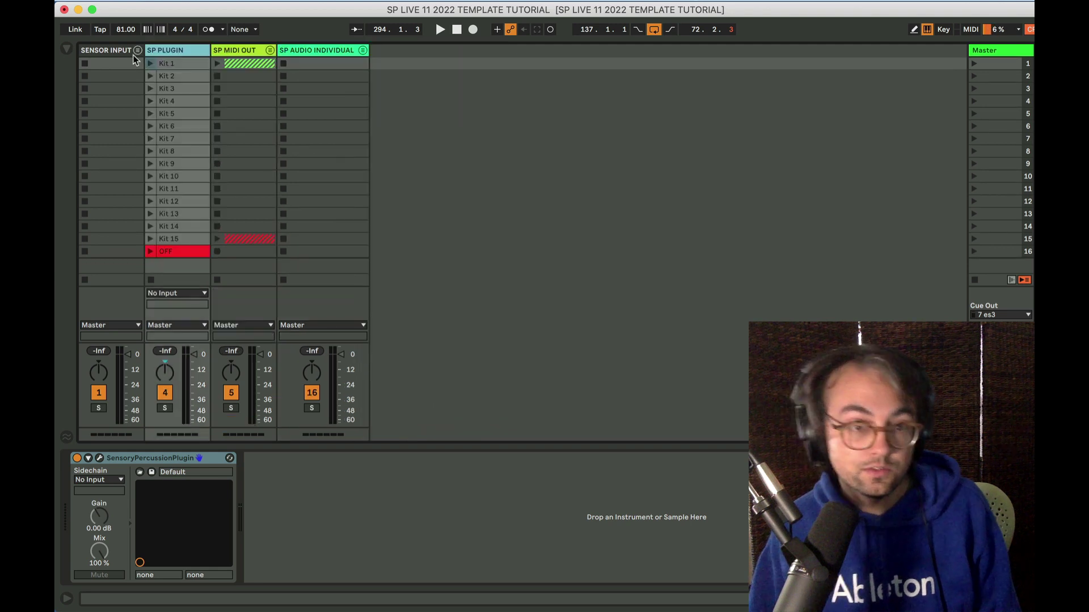
Launch Kits 2, 3, 5, 6, then Kit 1 on SP PLUGIN, watching the plugin's kit slot change.
click(171, 65)
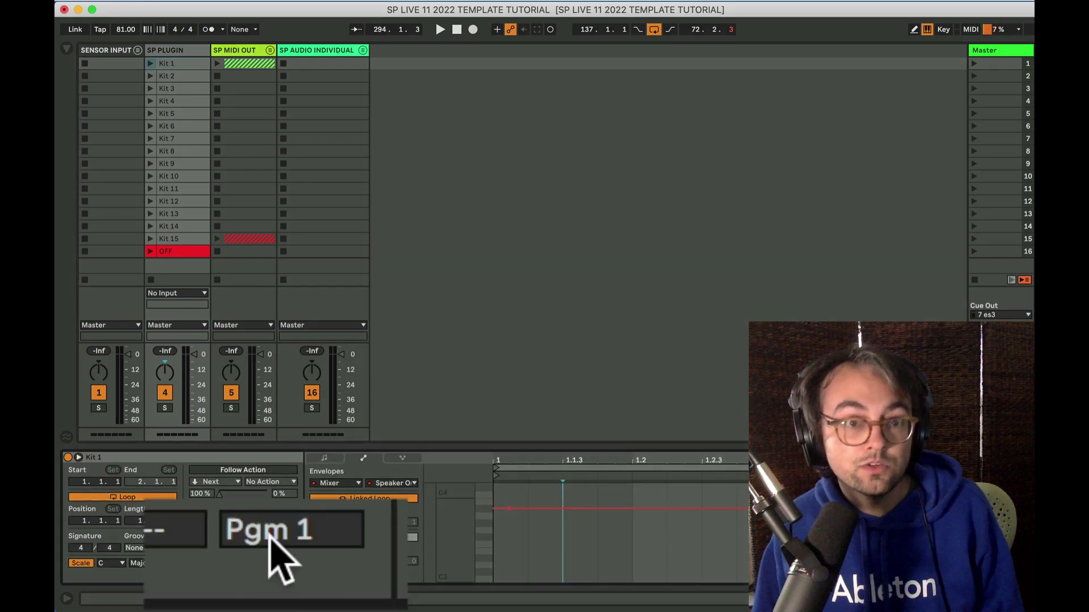
click(151, 76)
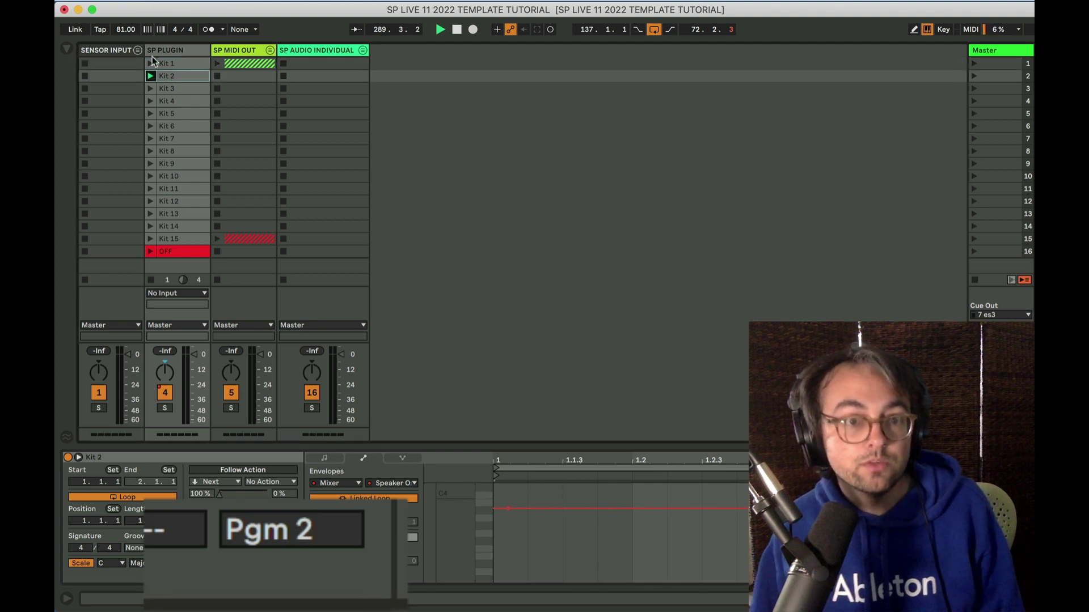
click(152, 86)
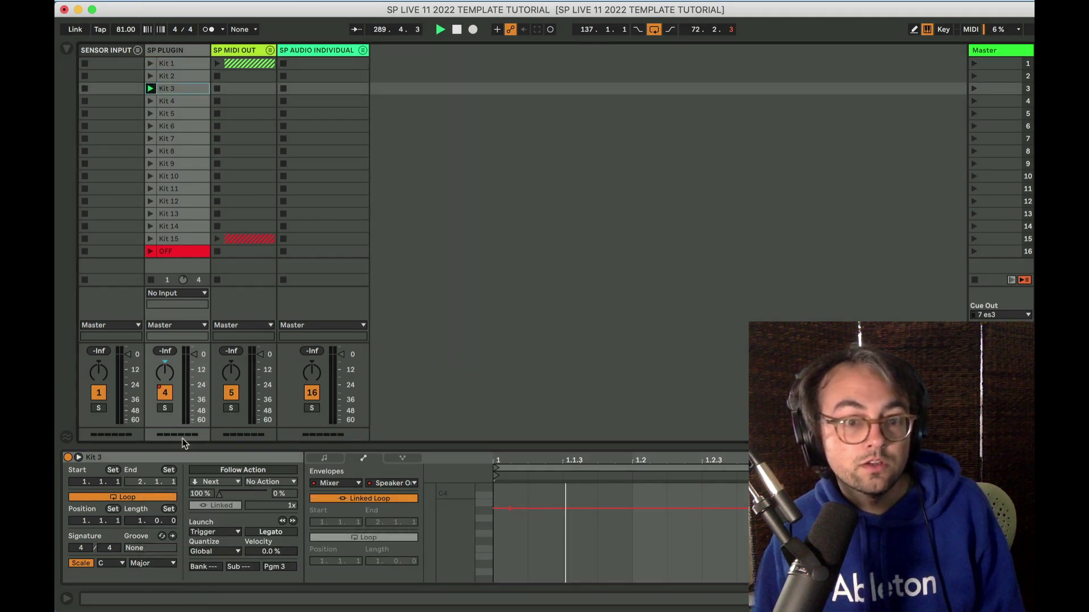
click(195, 50)
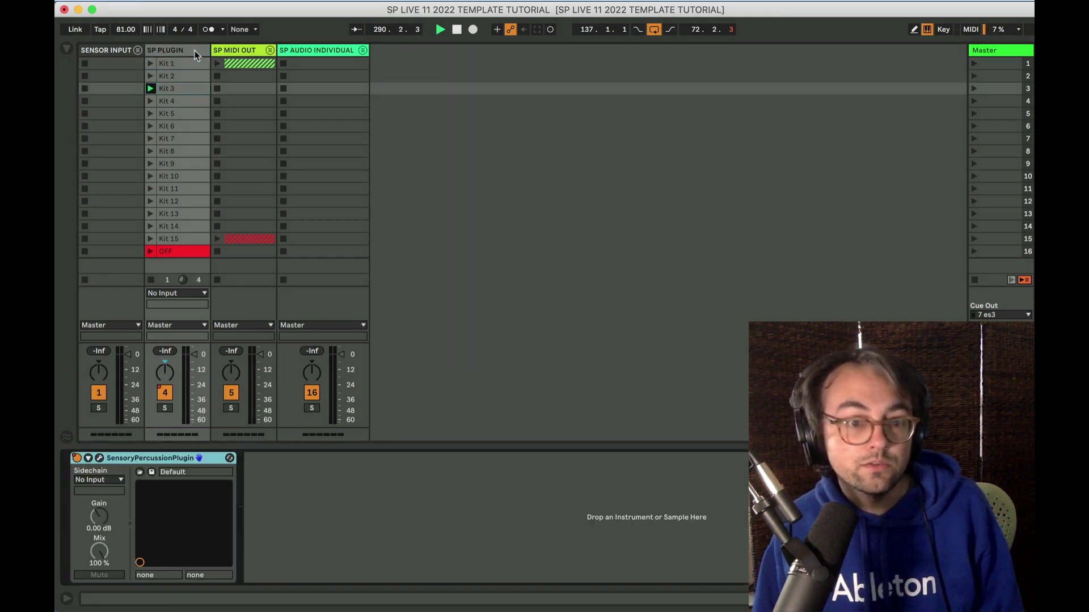
click(100, 458)
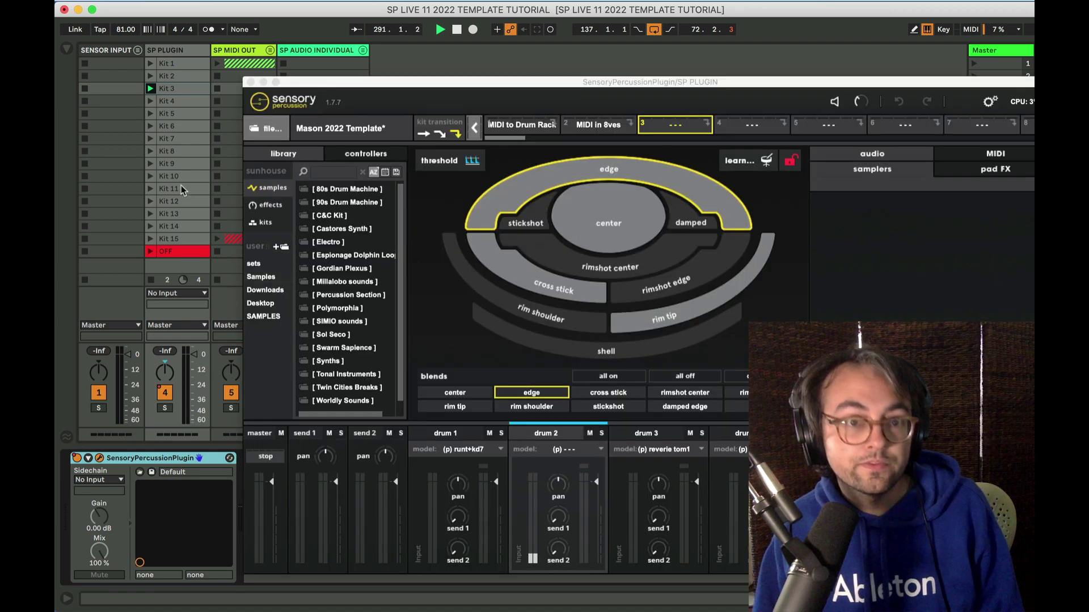
click(150, 113)
click(151, 126)
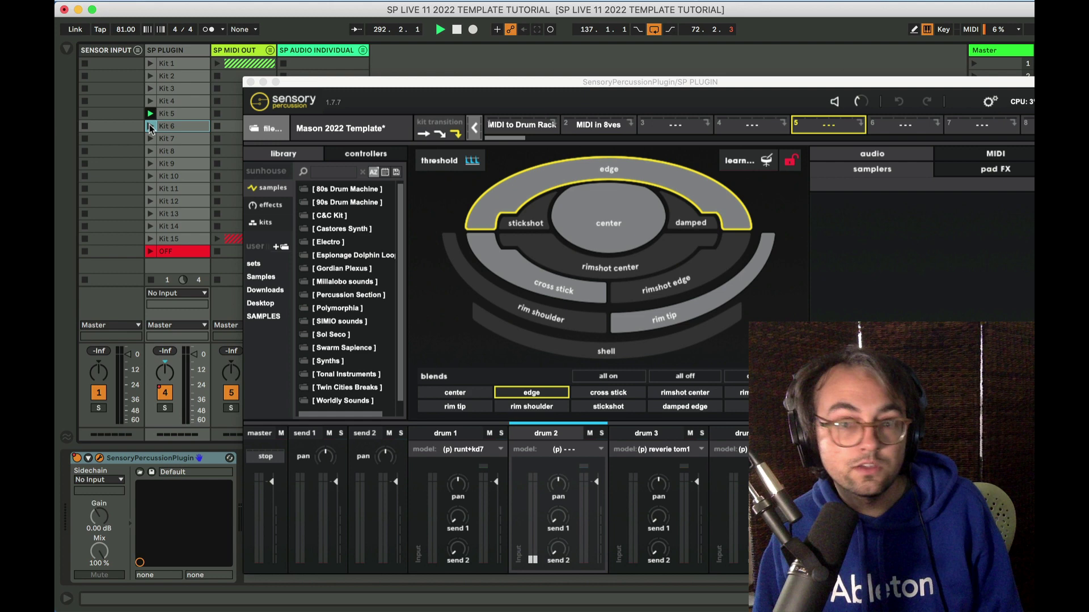
click(150, 64)
drag(996, 82, 945, 106)
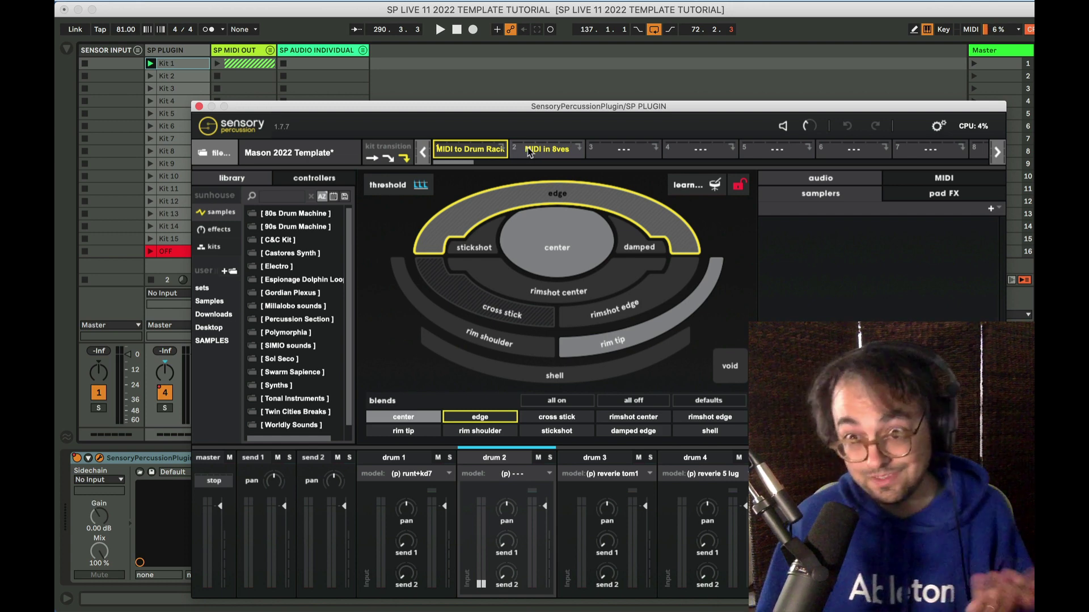
click(199, 106)
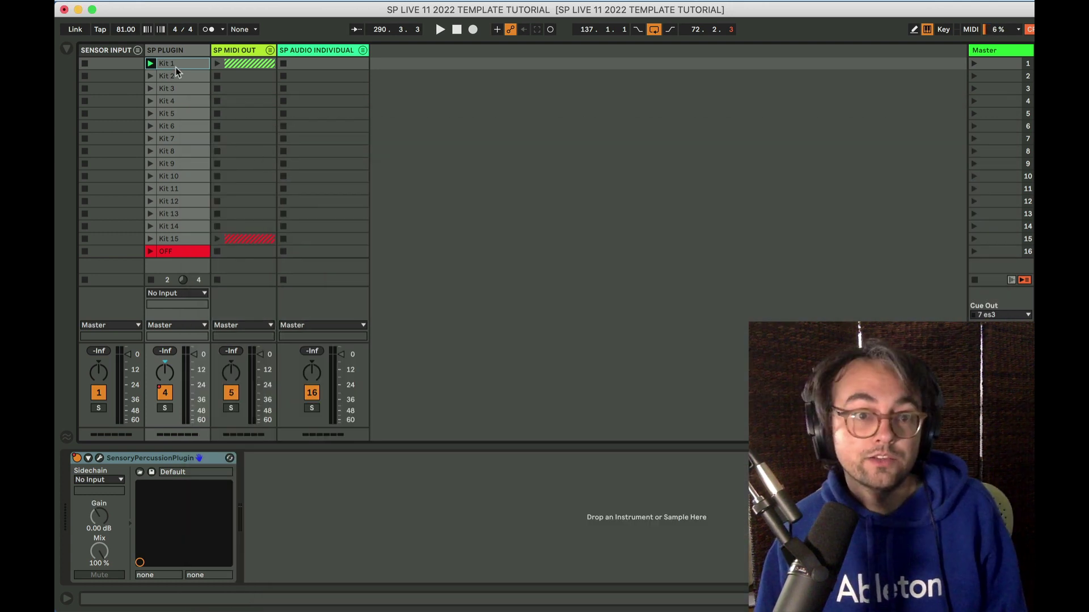
click(174, 93)
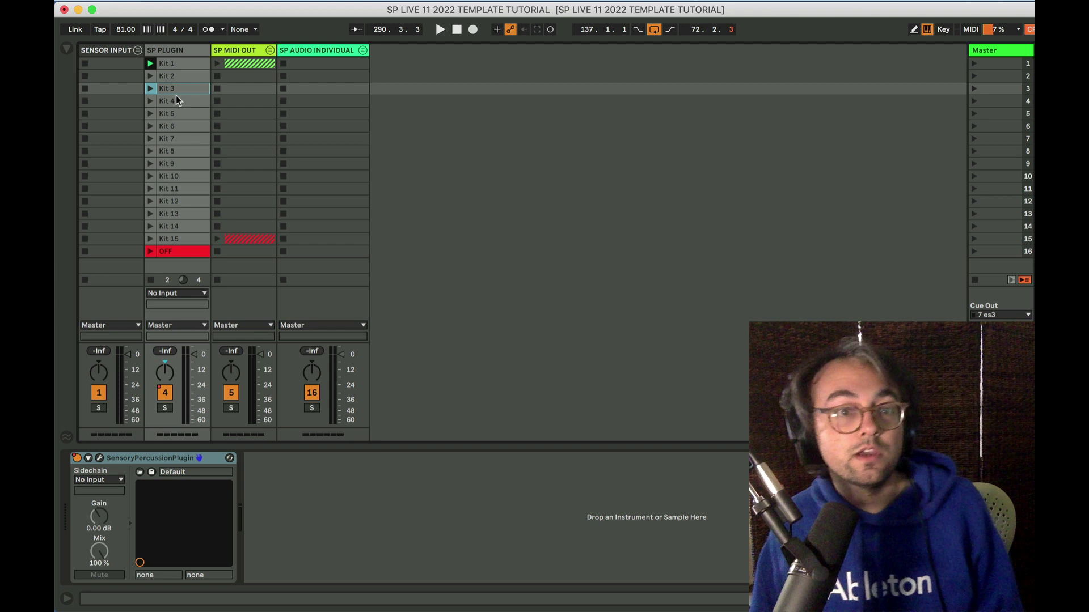
click(177, 101)
shift+click(182, 236)
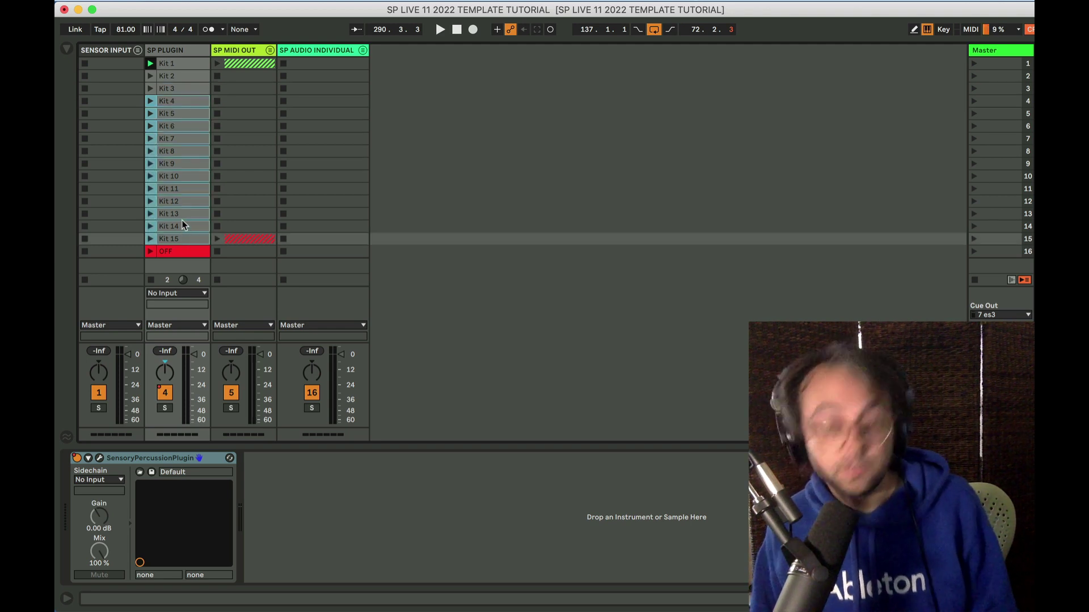
key(Delete)
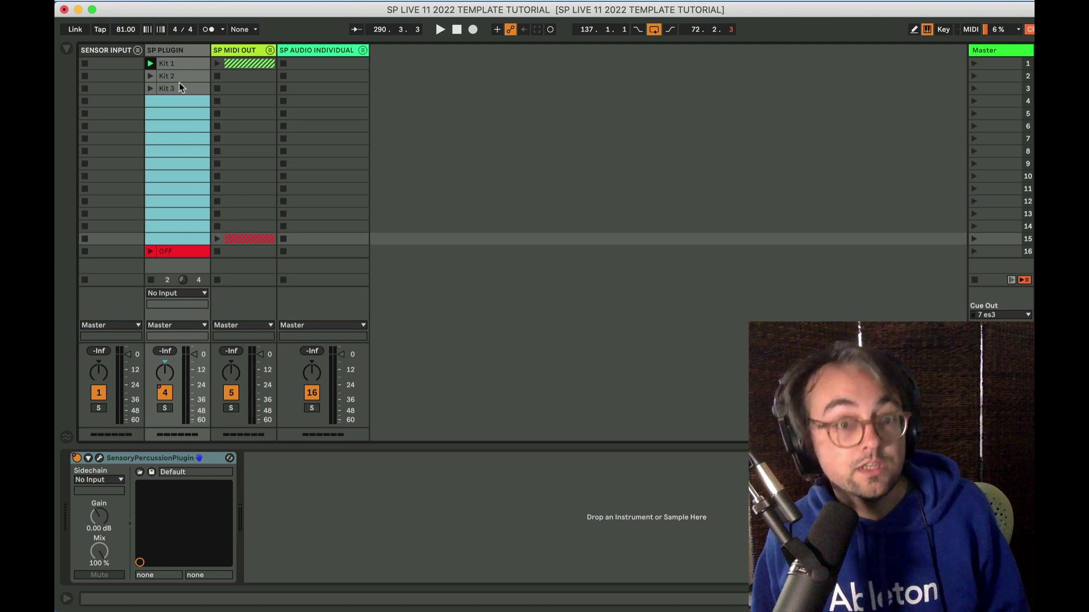
drag(180, 86, 182, 126)
drag(181, 75, 182, 115)
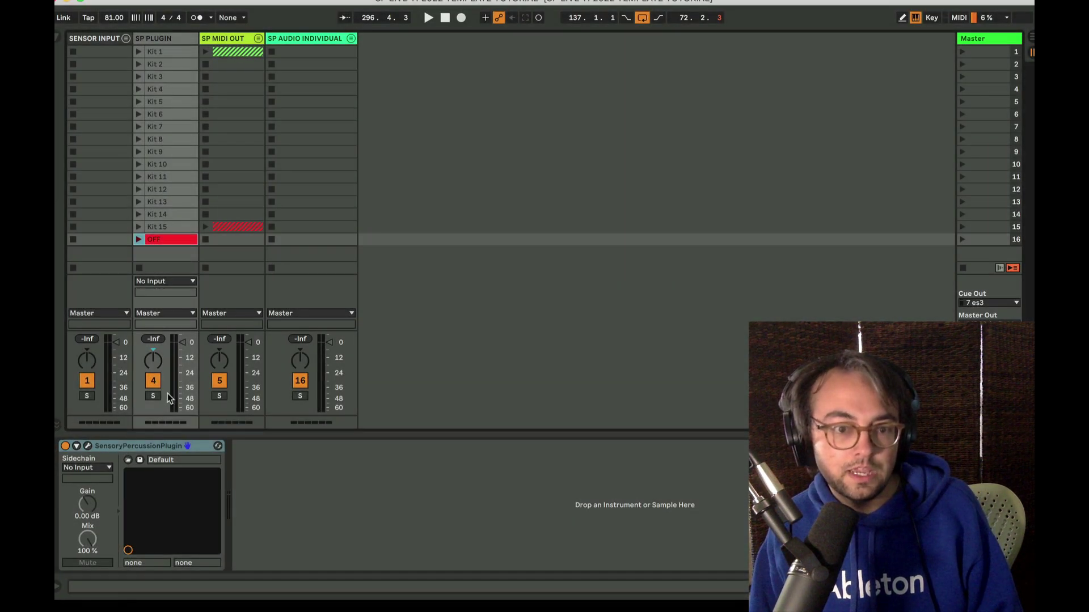
click(153, 381)
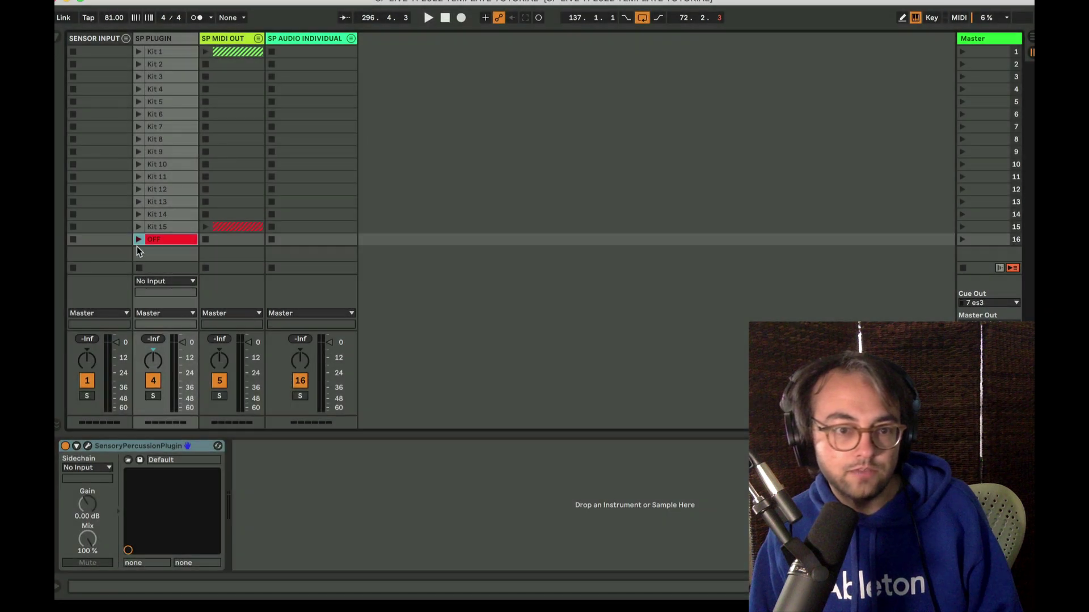
click(138, 239)
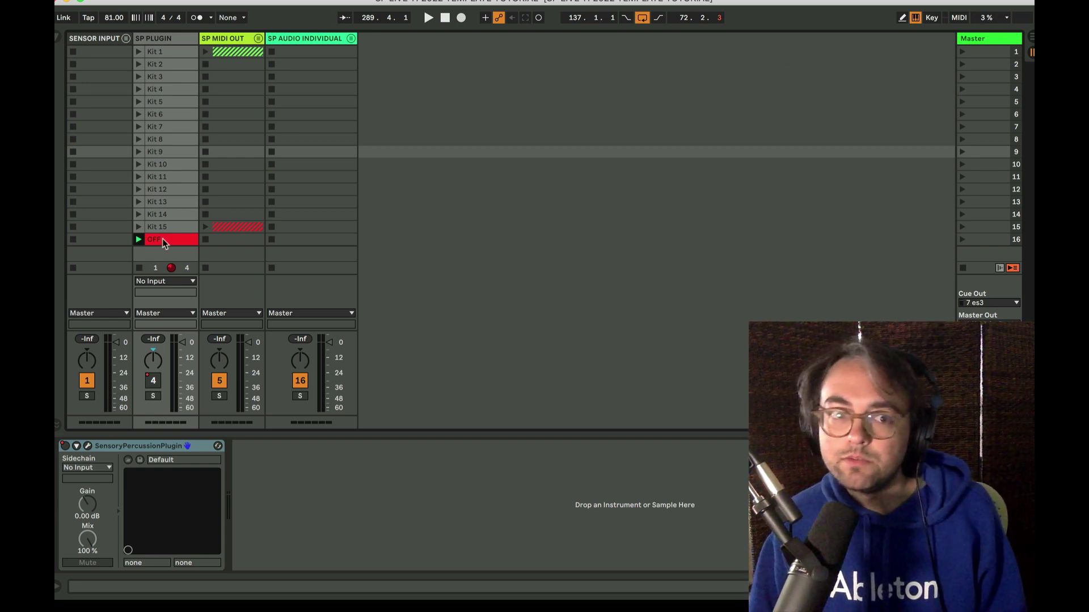
Unfold SP AUDIO INDIVIDUAL and assign 80s Kicks' bass drum 1.wav to the plugin's closed zone.
click(350, 38)
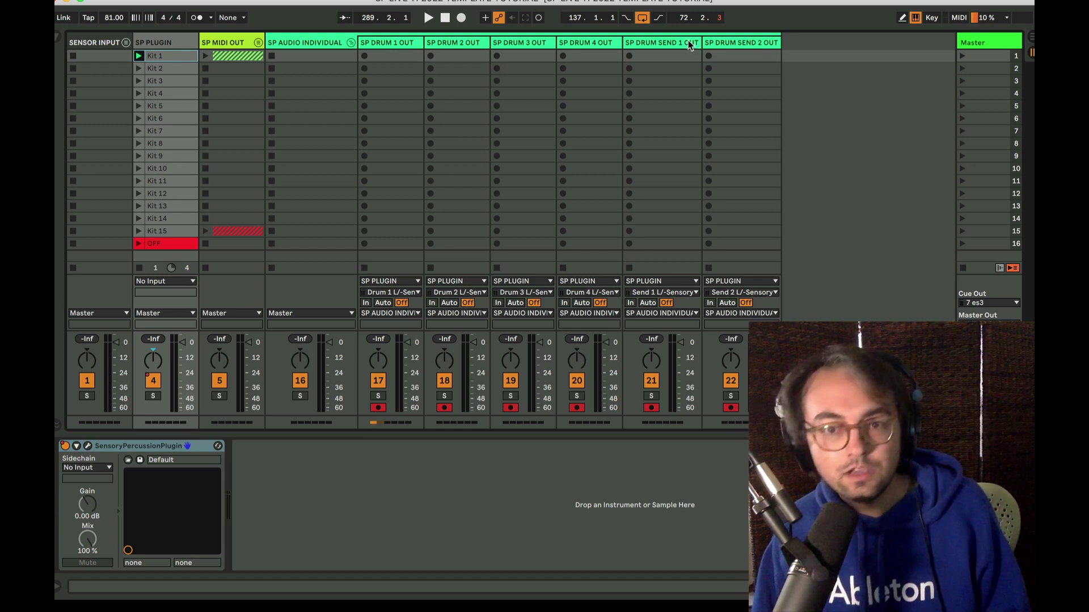
click(87, 446)
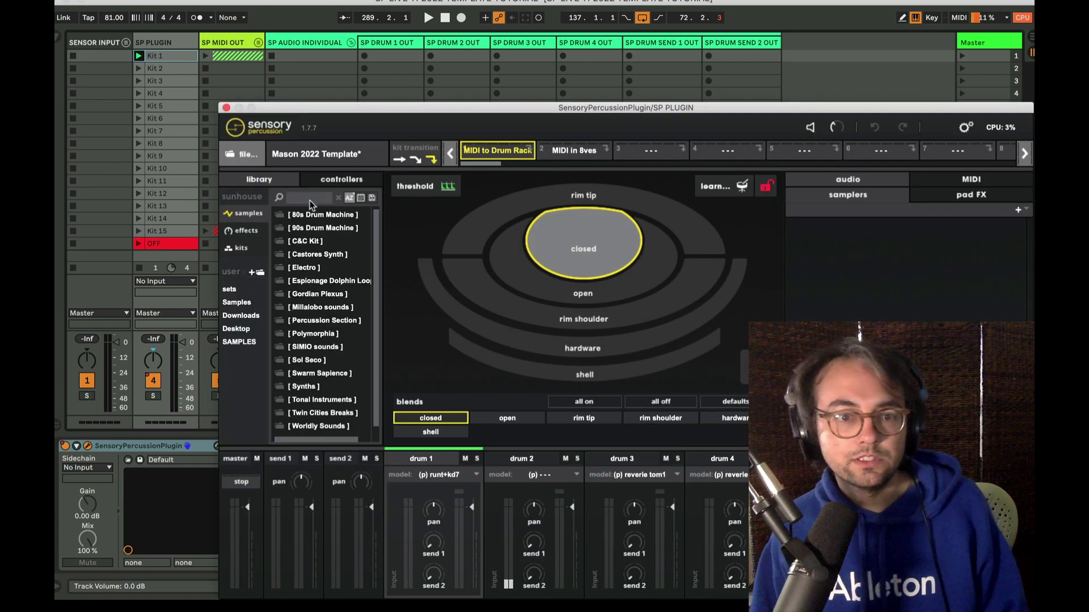
double_click(309, 216)
double_click(314, 269)
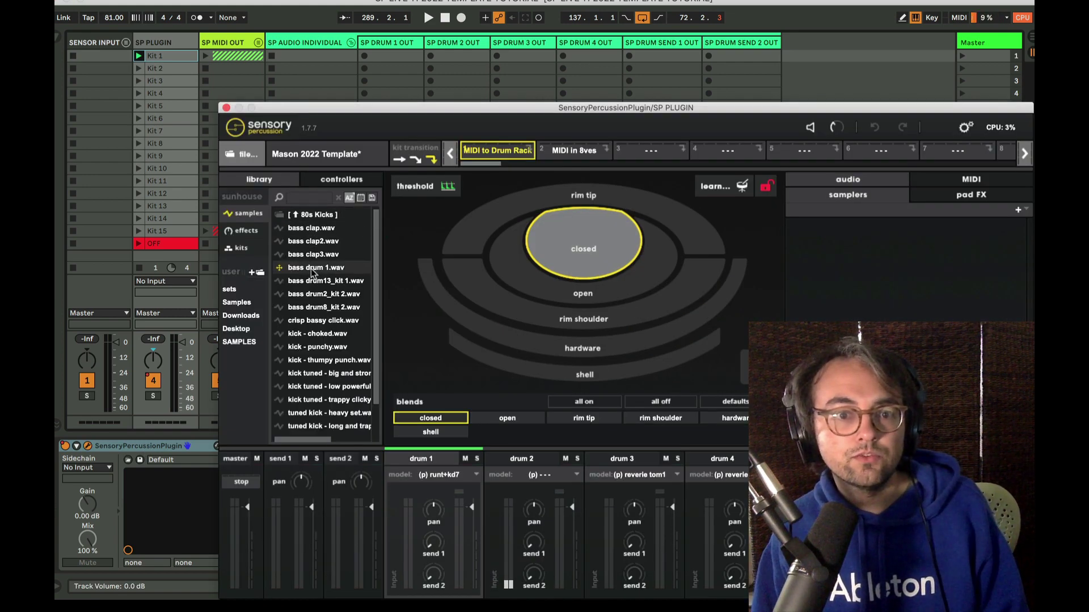
drag(314, 268, 578, 255)
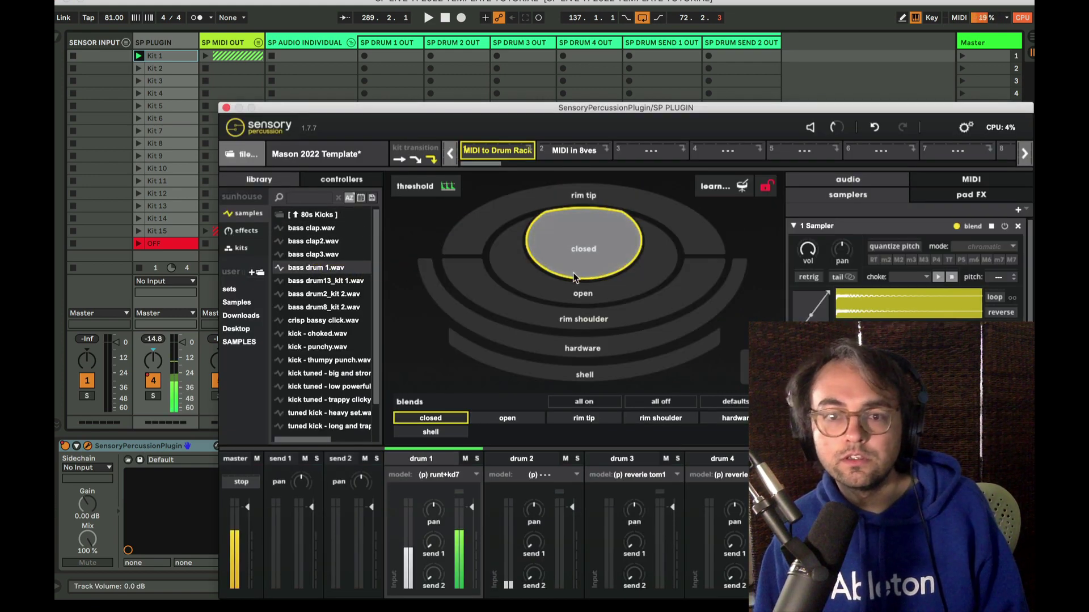
click(226, 107)
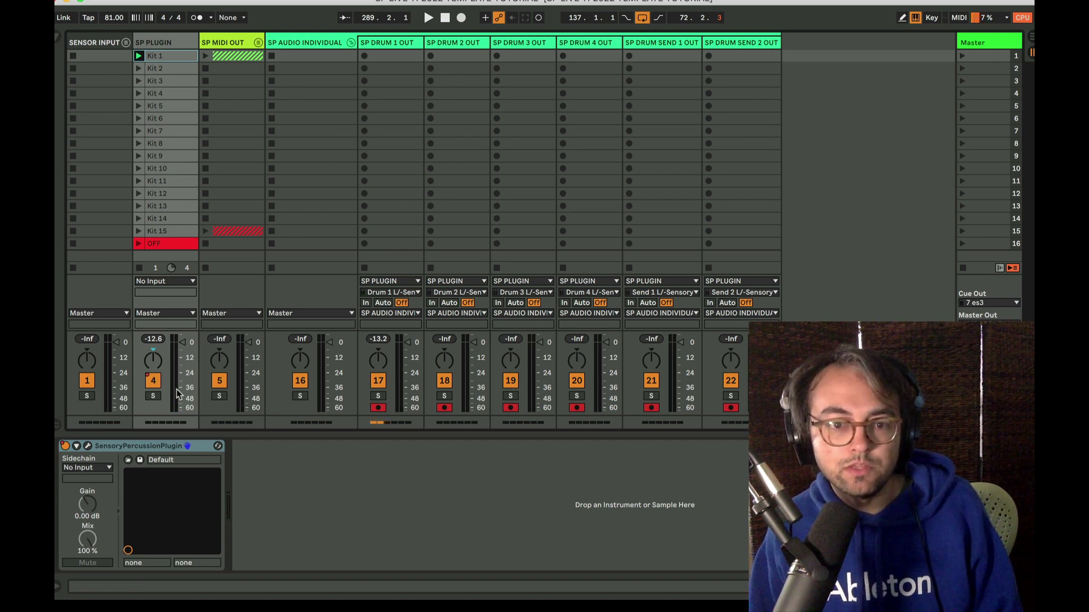
Toggle SP DRUM 1 OUT monitoring to Auto and back Off, then select drum tracks 1 and 2.
click(383, 303)
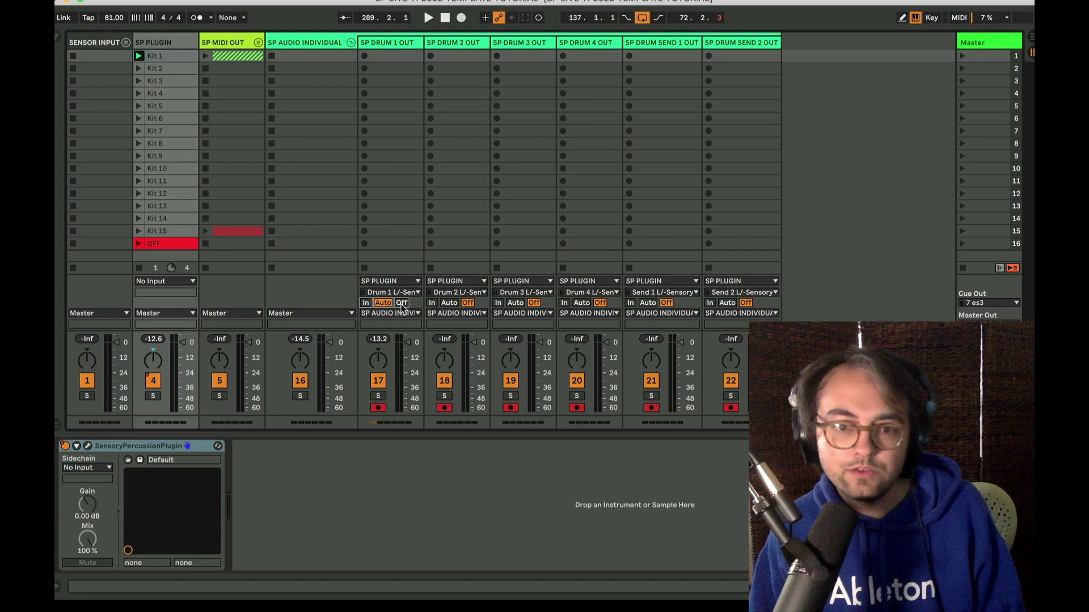
click(402, 304)
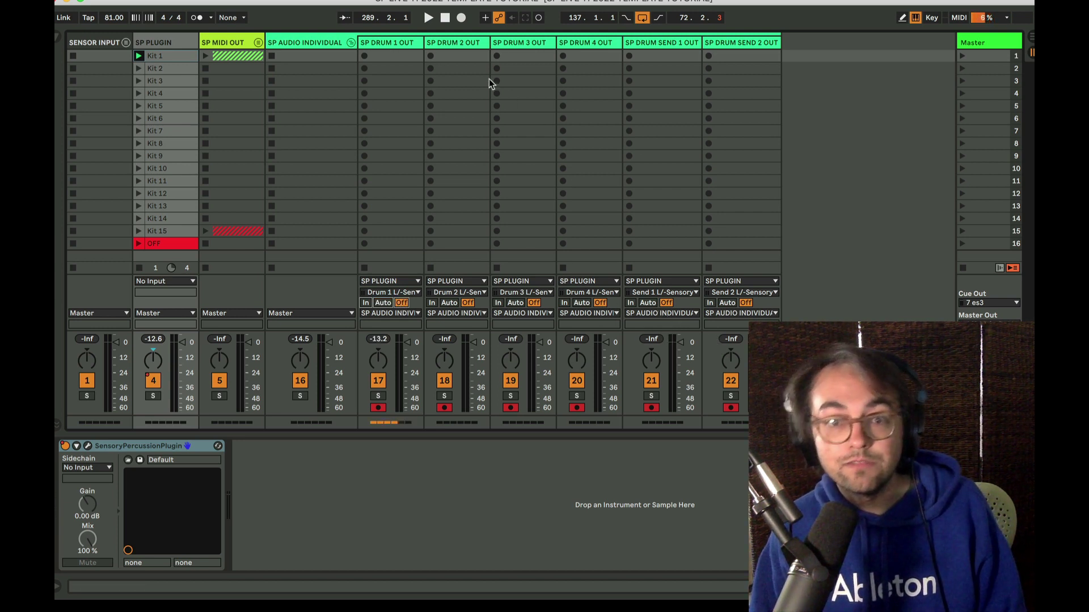
click(393, 47)
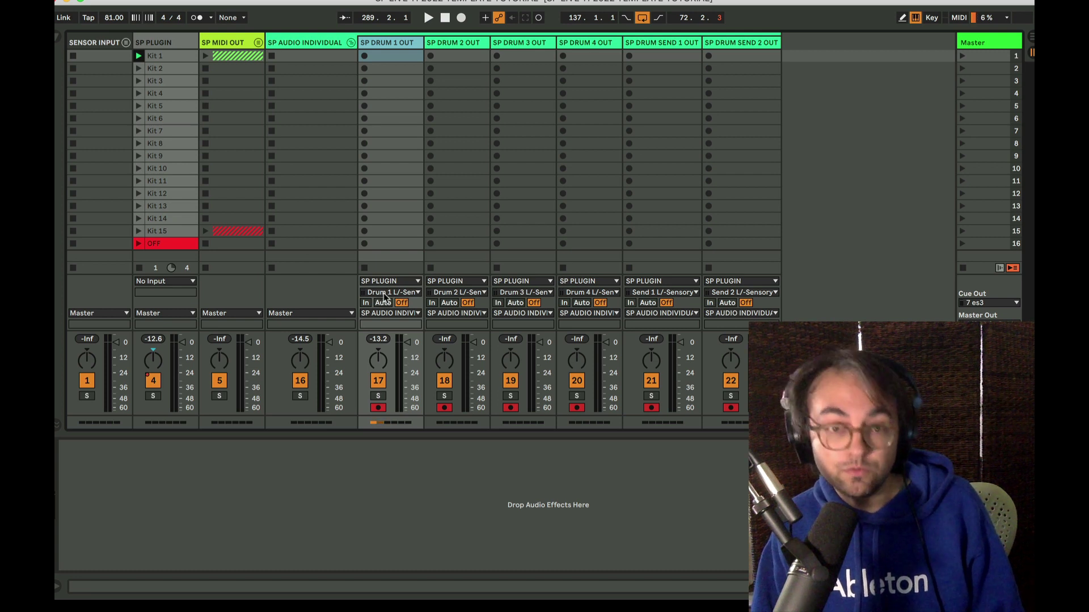
click(467, 43)
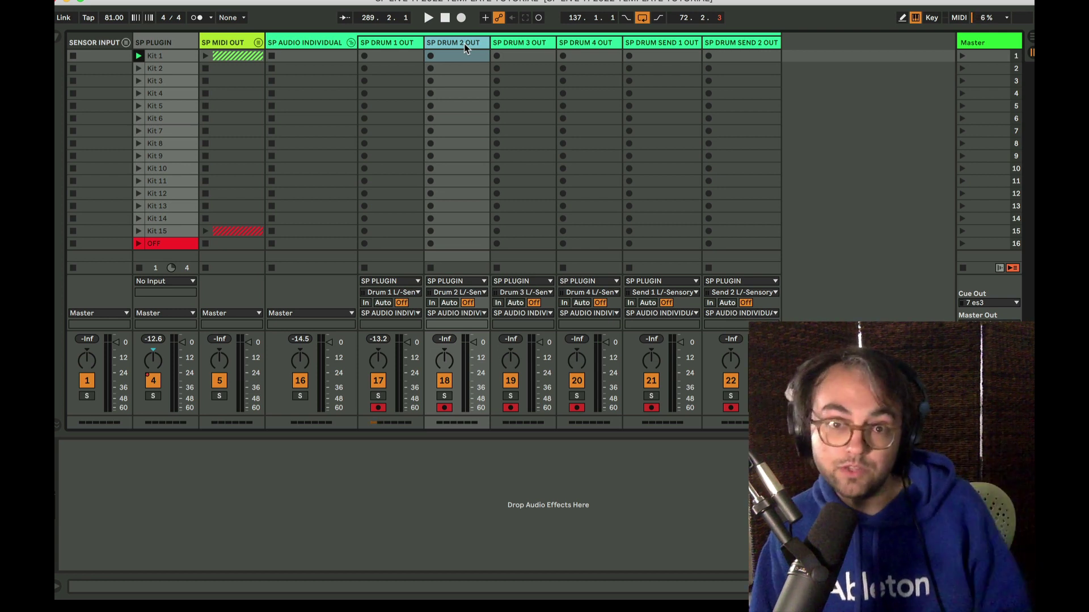
Set all six drum output tracks to Auto monitoring and SP PLUGIN's output to Sends Only.
click(165, 313)
key(Escape)
shift+click(729, 306)
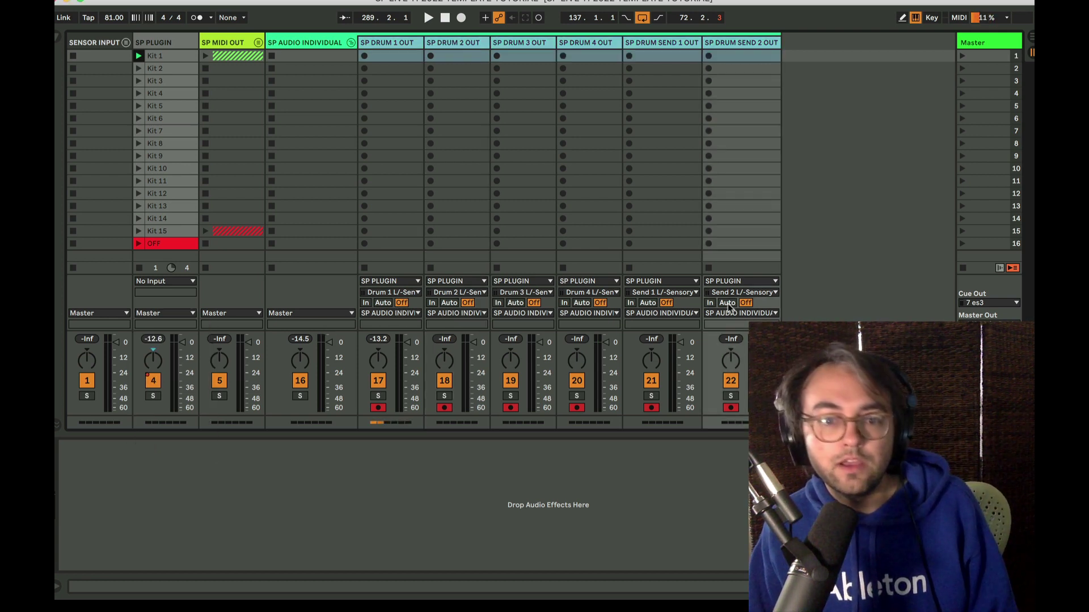
click(728, 304)
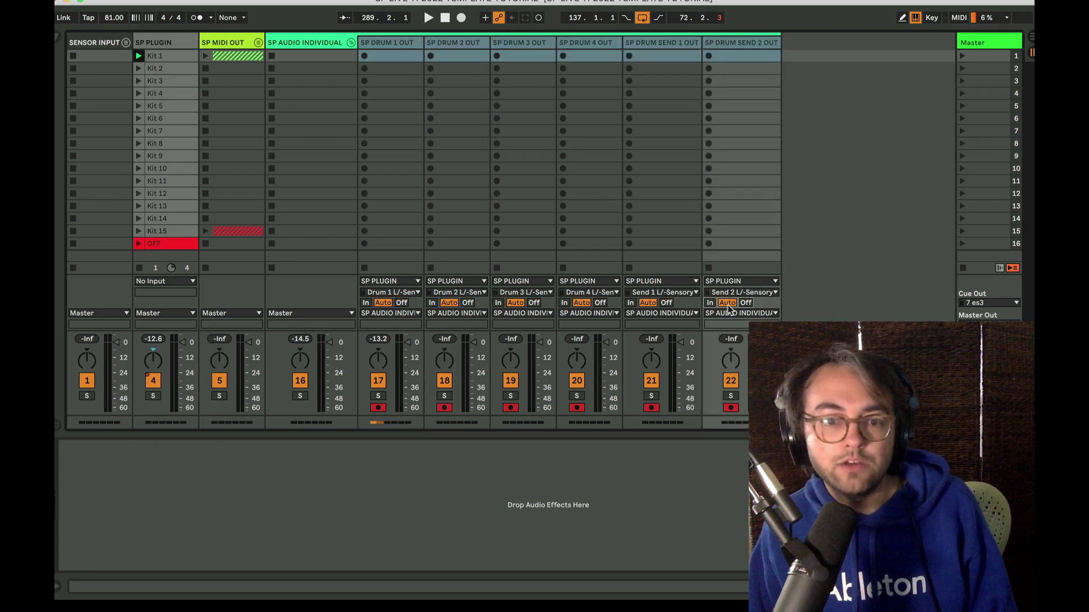
click(162, 314)
click(180, 445)
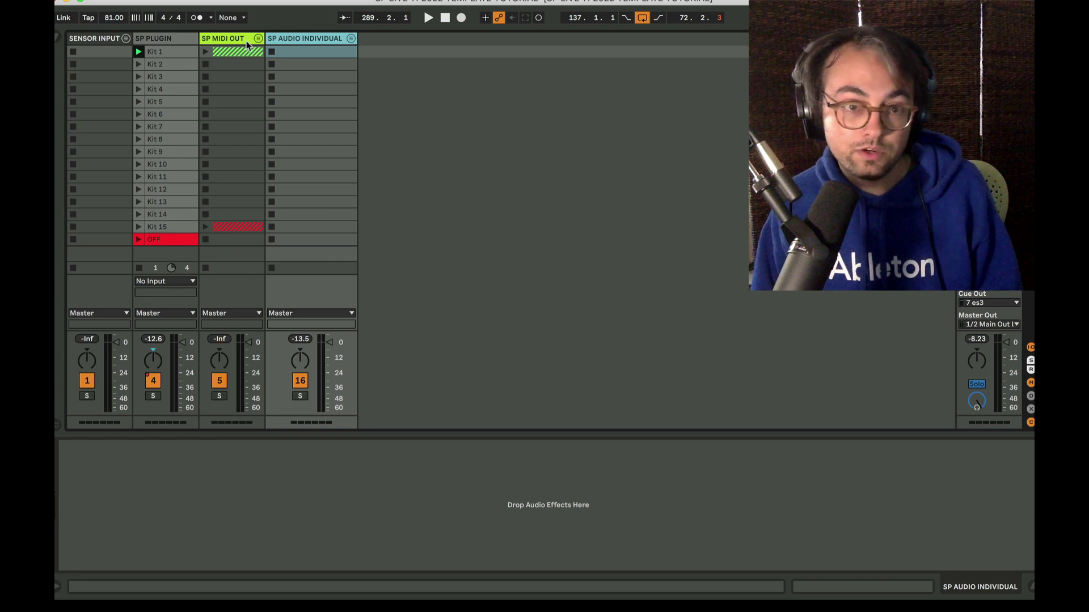
Unfold SP MIDI OUT, inspect MIDI DRUM RACK's Drum Rack device, then select SP PLUGIN.
click(258, 39)
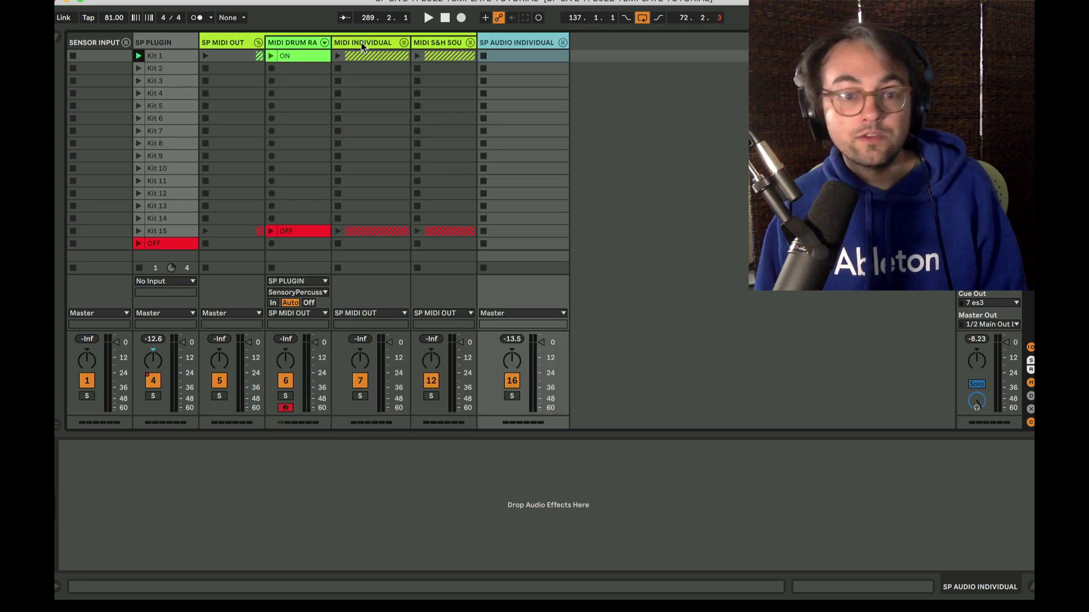
click(298, 42)
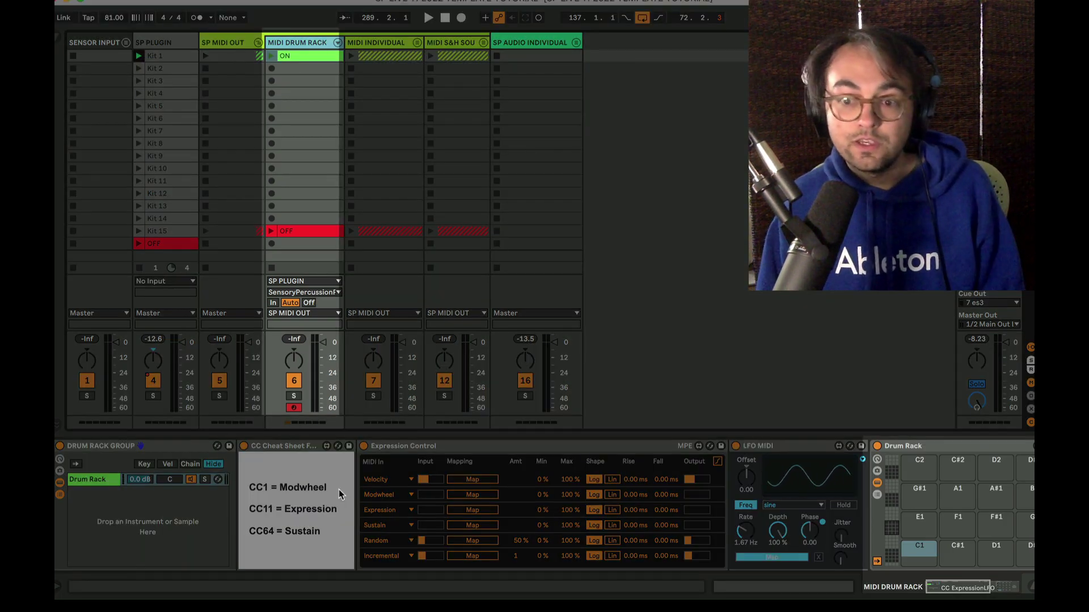
scroll(339, 494, right, 5)
scroll(339, 494, right, 3)
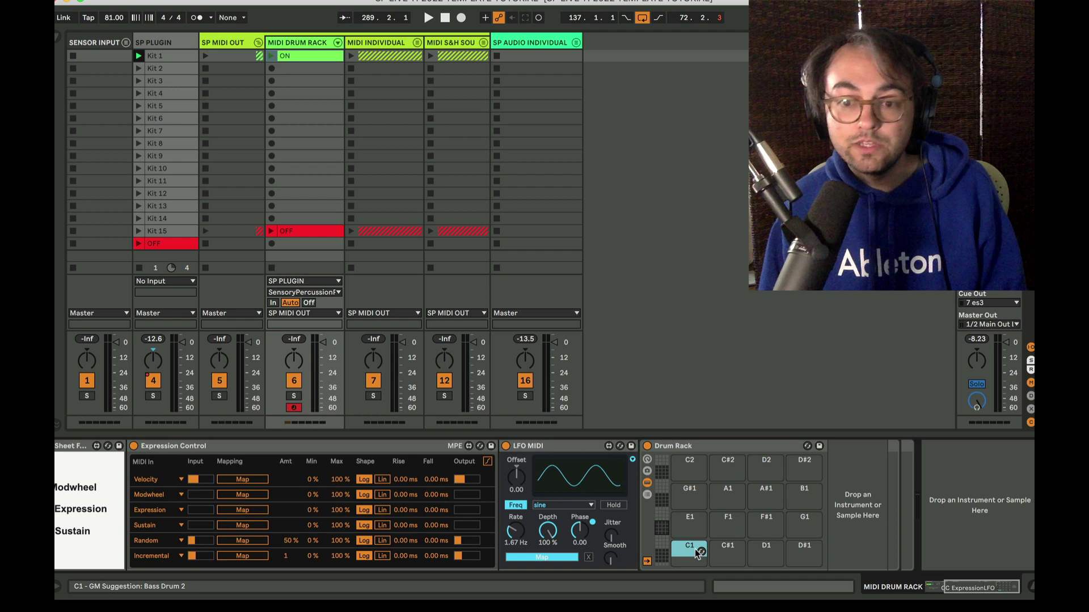
click(709, 446)
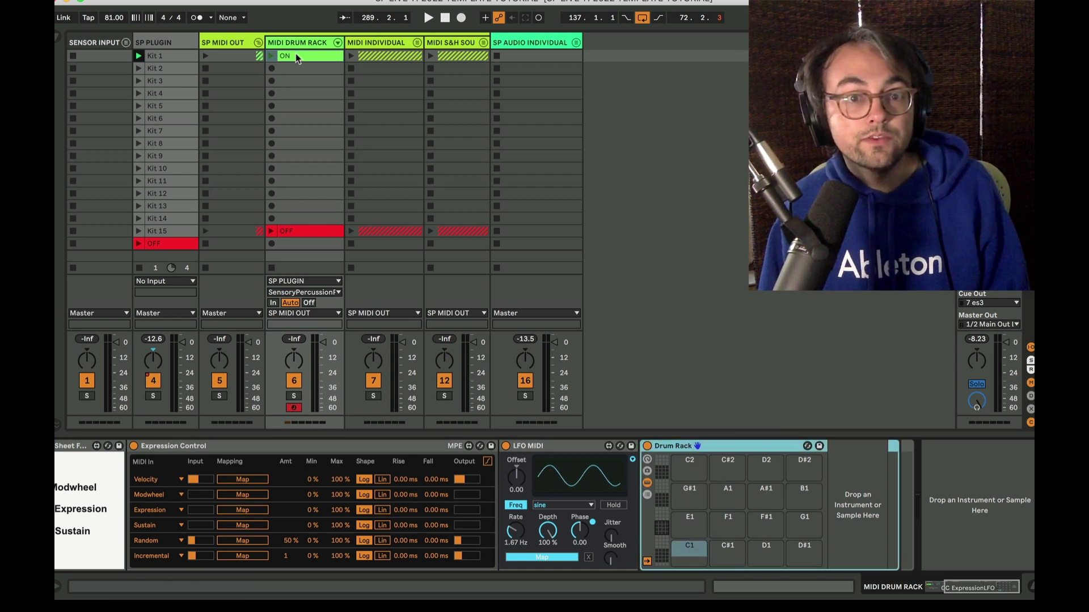
click(158, 46)
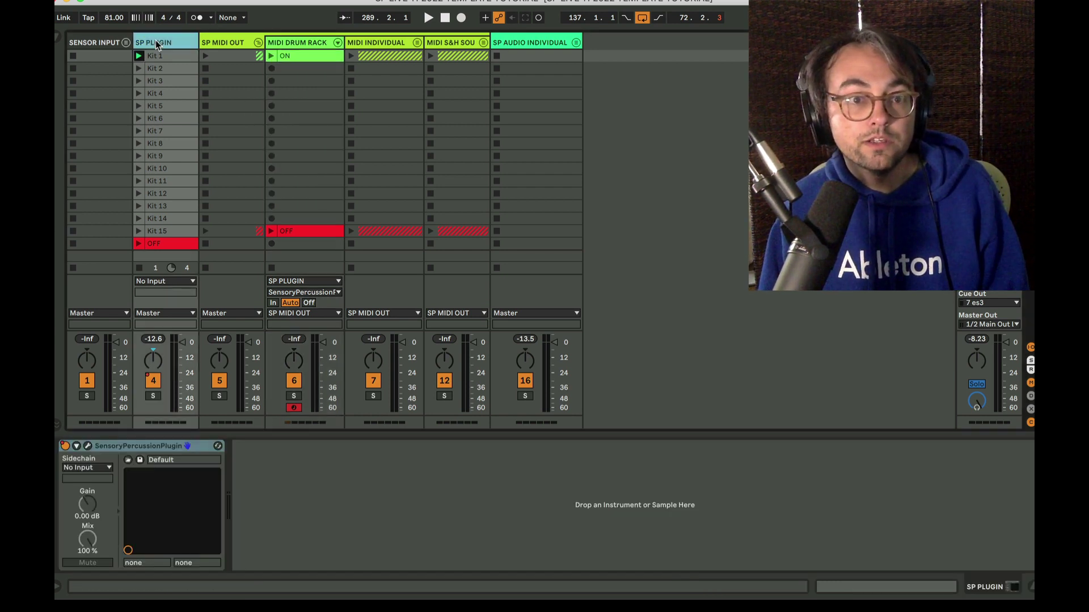
Open the Sensory Percussion window and drag it aside to reveal the session.
click(88, 447)
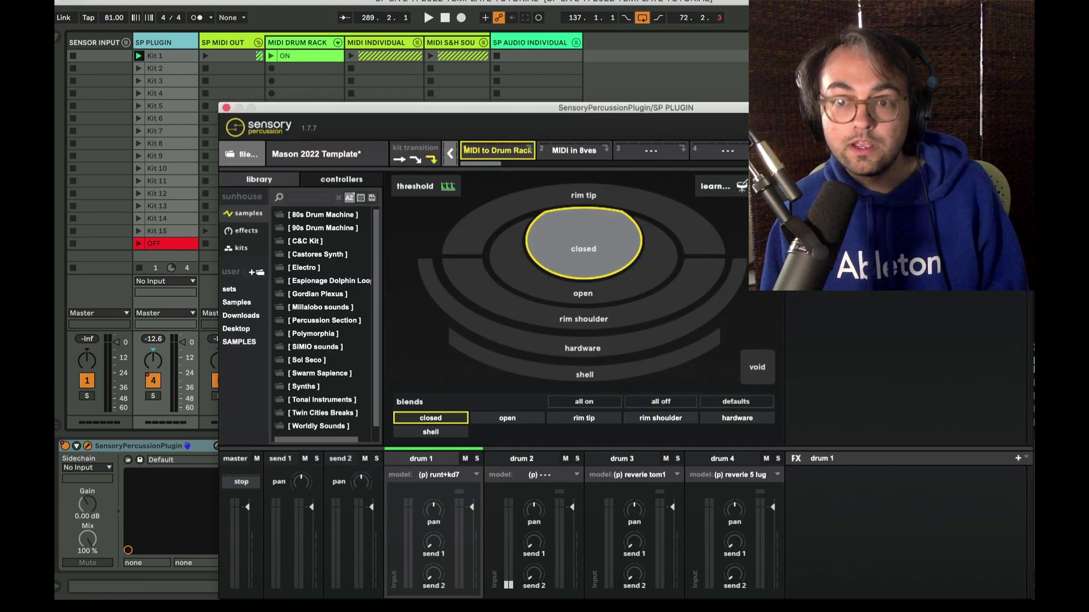
drag(482, 108, 308, 6)
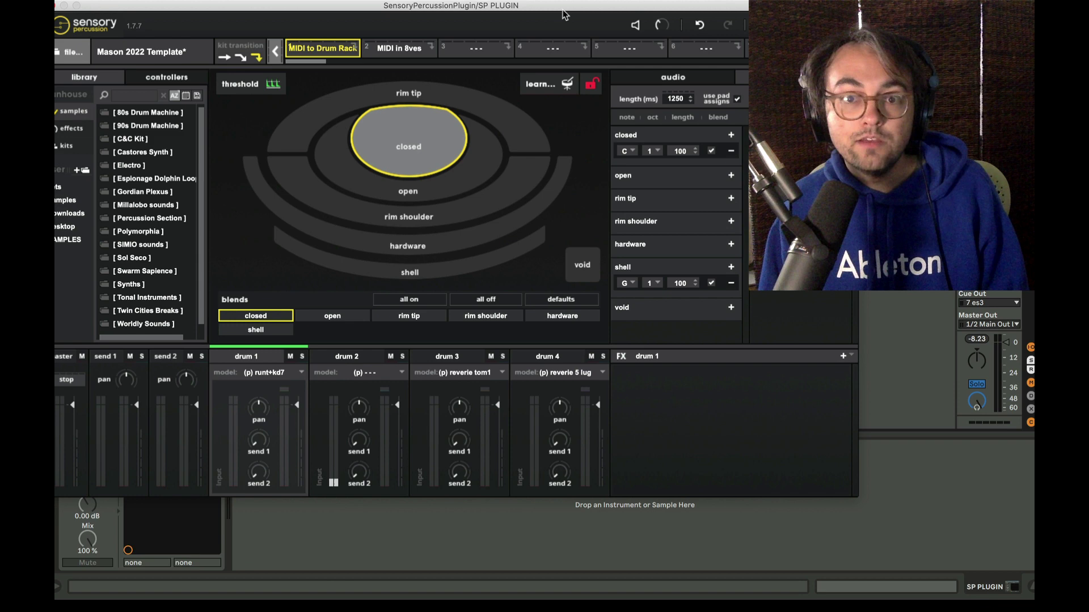
drag(564, 16, 149, 88)
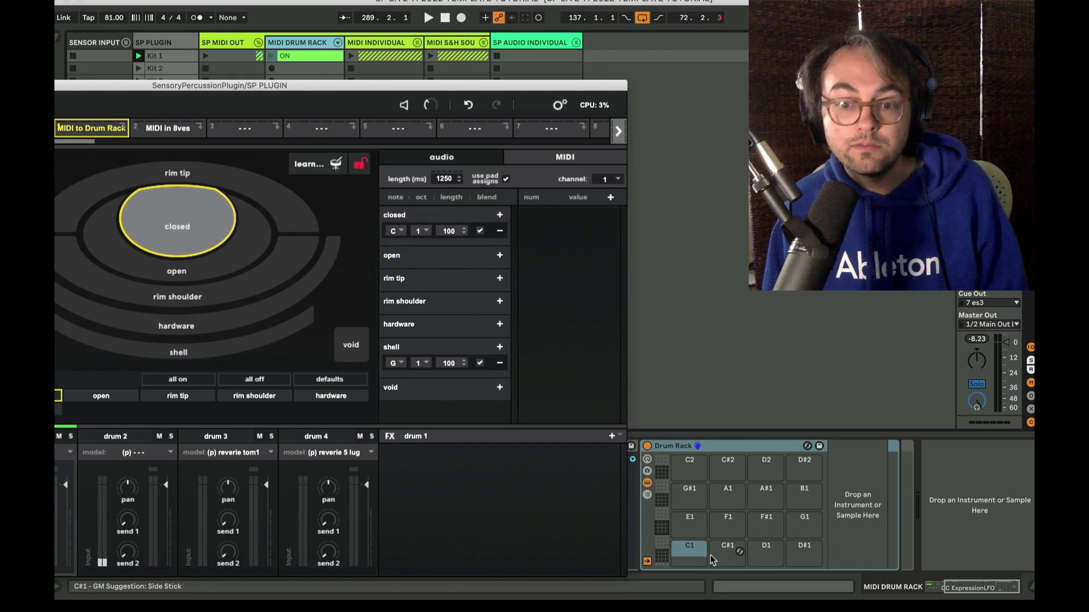
Compare drum 2's zone notes with Drum Rack pads D1, D#1 and F1, then view drum 3's zones.
click(124, 460)
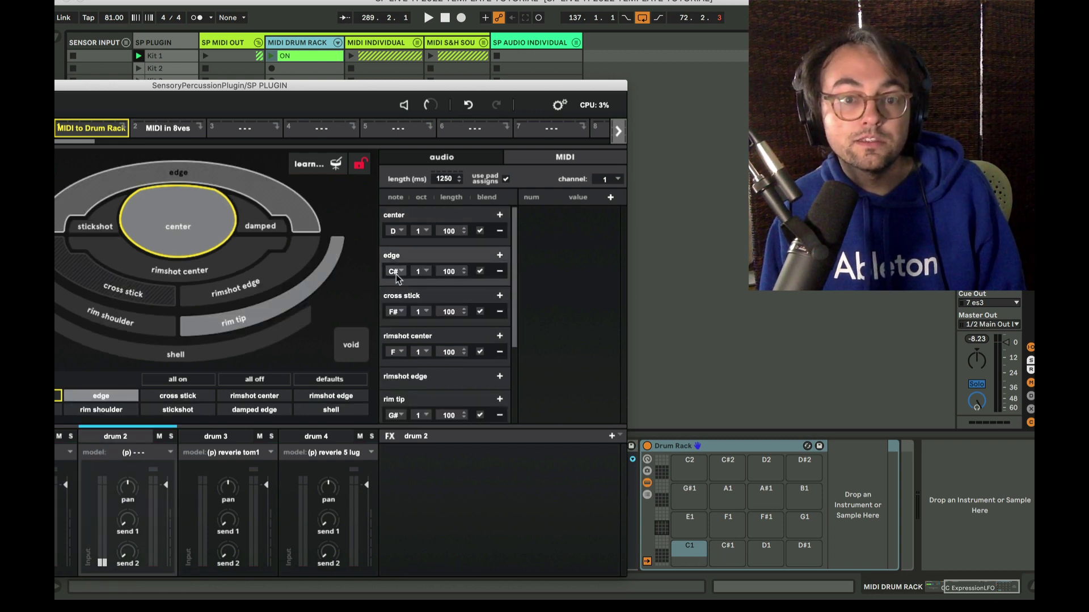
click(765, 553)
click(817, 551)
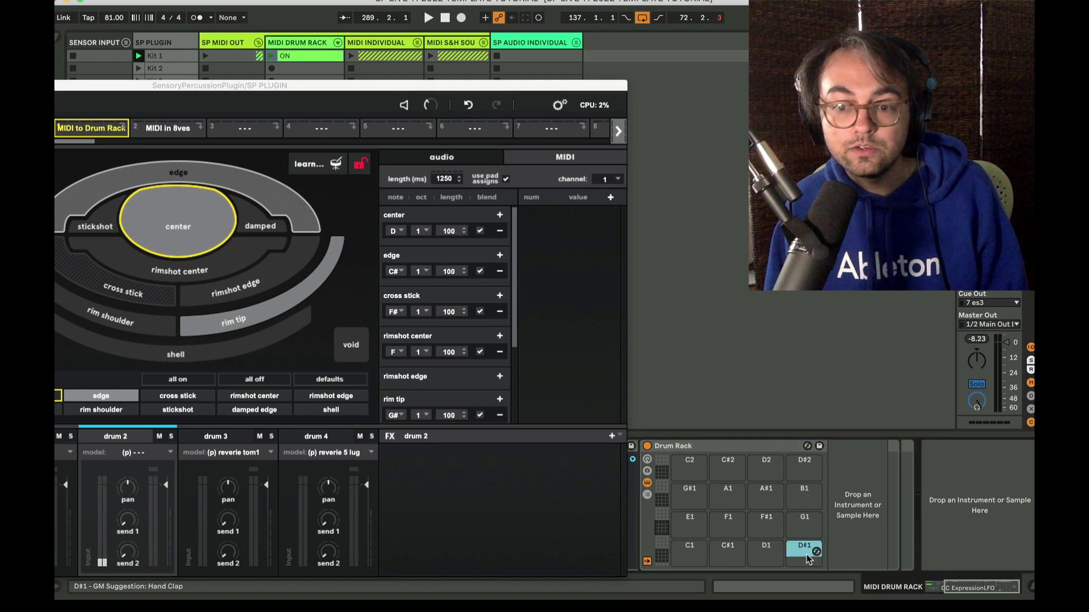
click(728, 525)
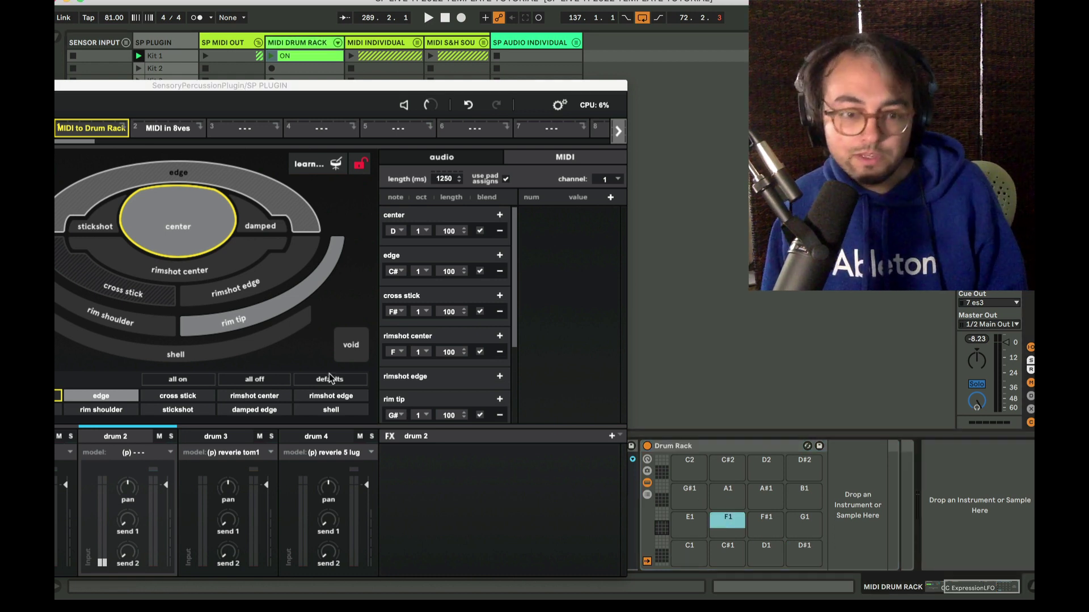
click(212, 440)
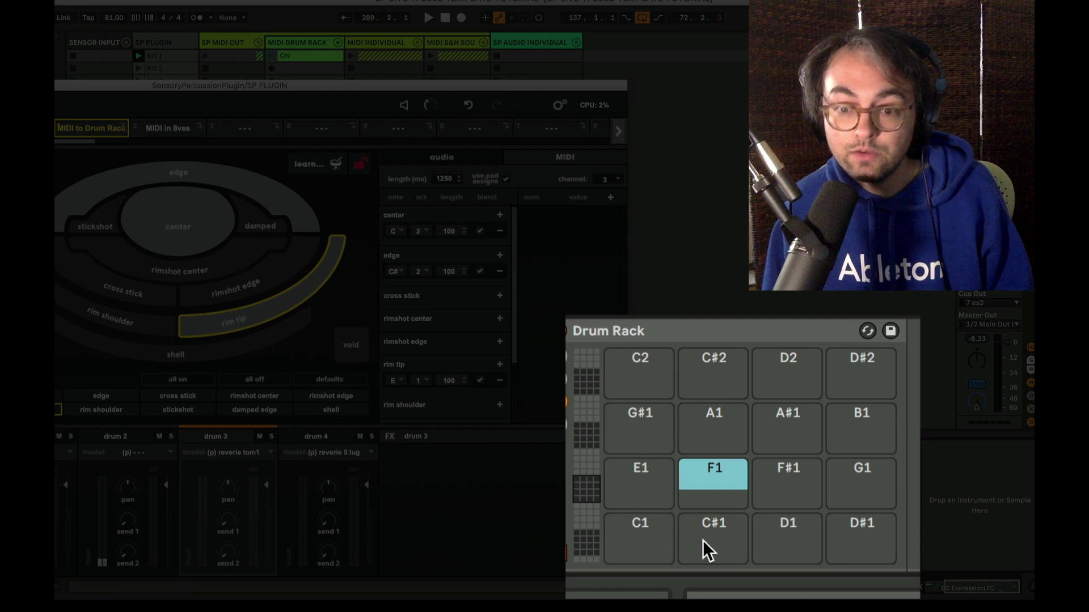
Close the plugin and load Vocal Demo Now.aif from the browser onto the Drum Rack's C1 pad.
key(super+alt+p)
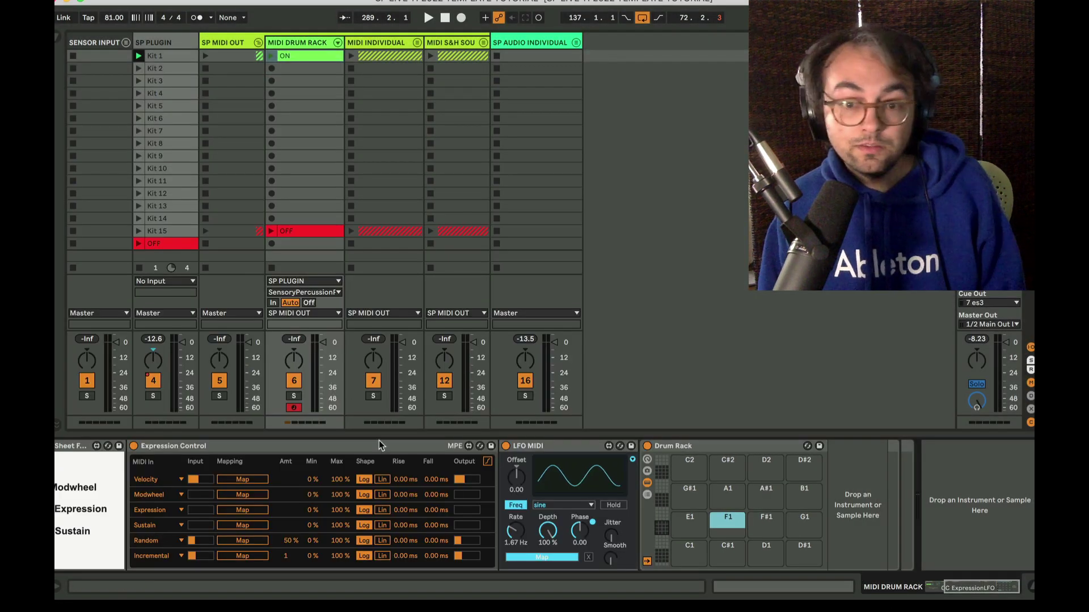
scroll(553, 482, left, 5)
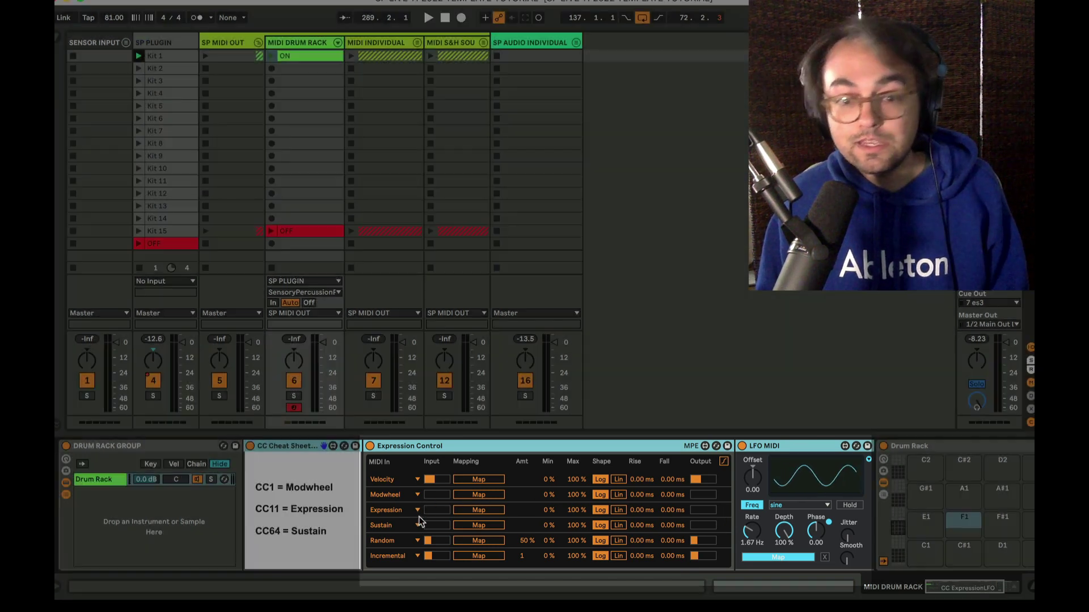
scroll(696, 465, right, 1)
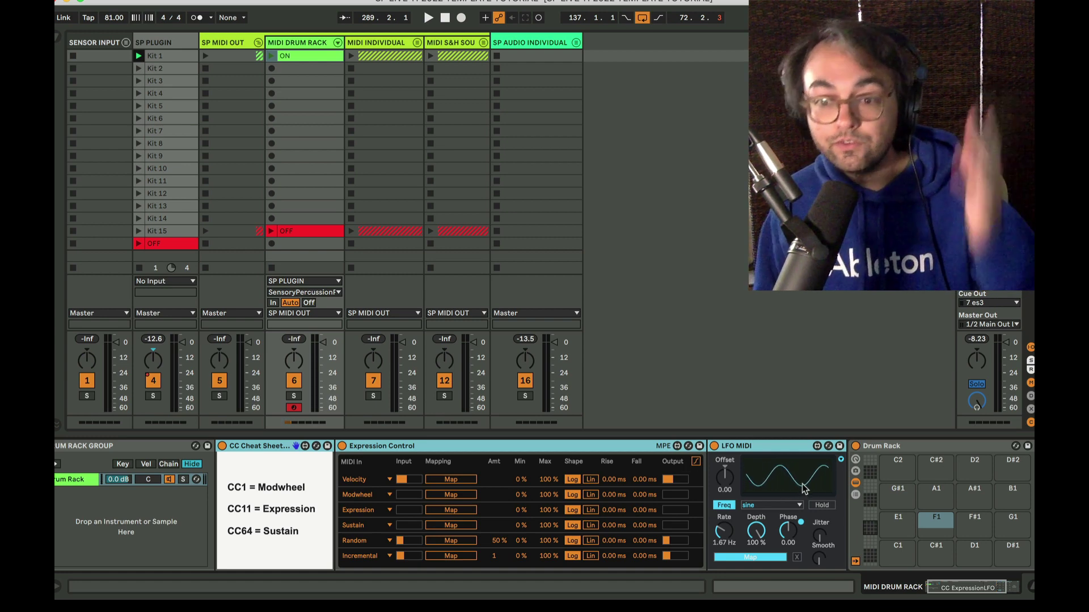
click(58, 36)
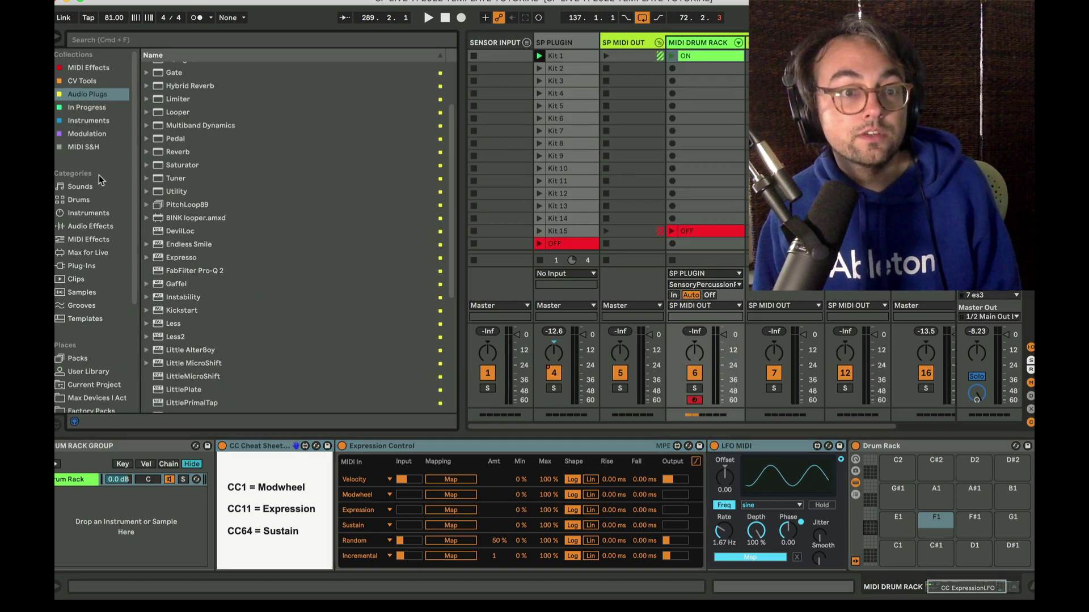
click(81, 292)
drag(198, 341, 904, 522)
click(57, 36)
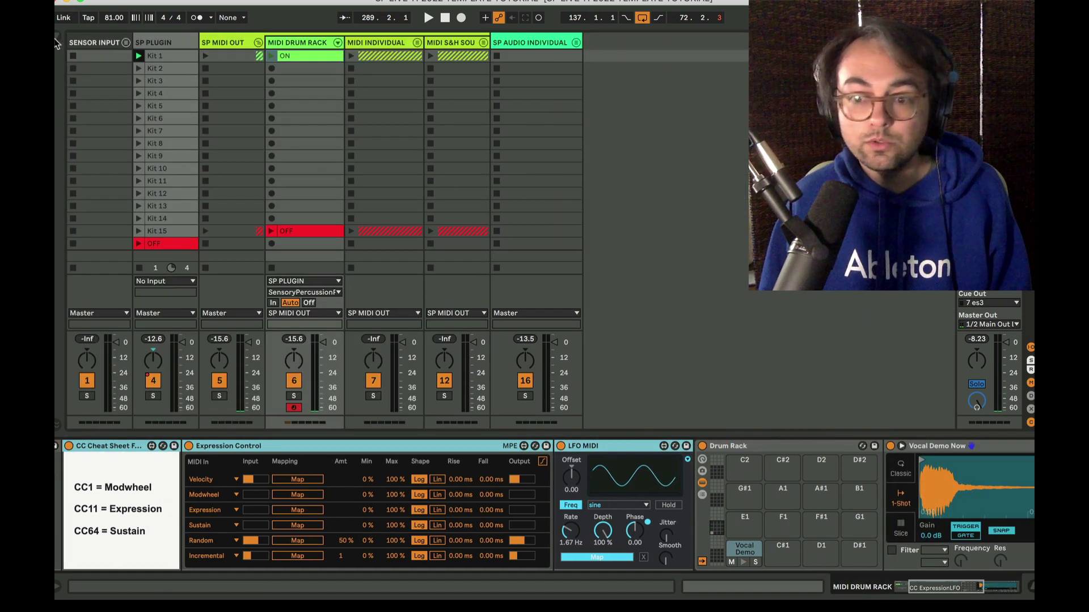
Map velocity in Expression Control to the Simpler's Transp knob.
scroll(770, 474, right, 6)
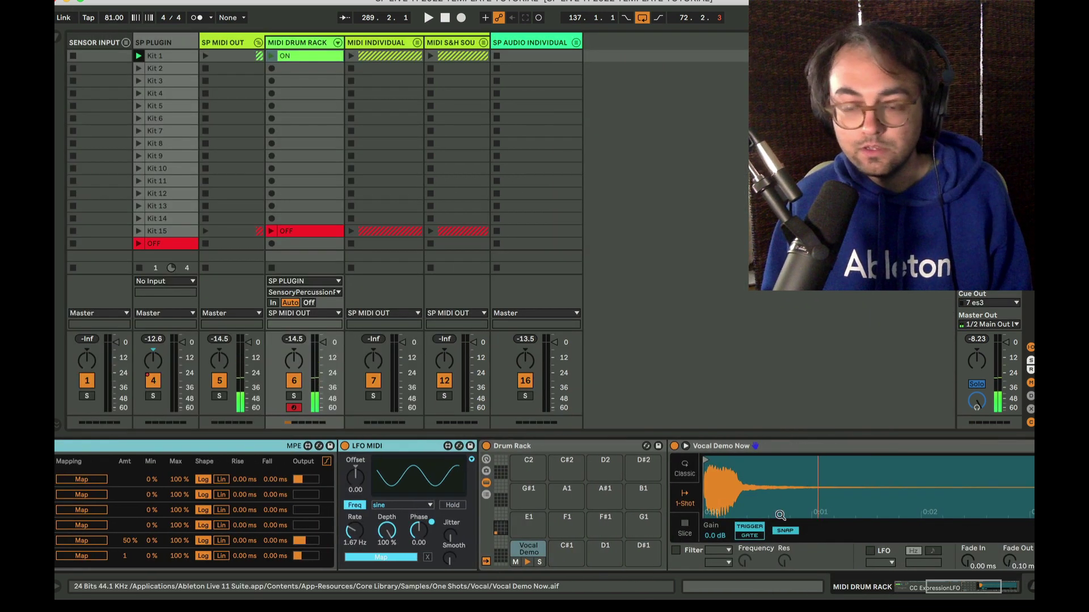
scroll(777, 516, left, 6)
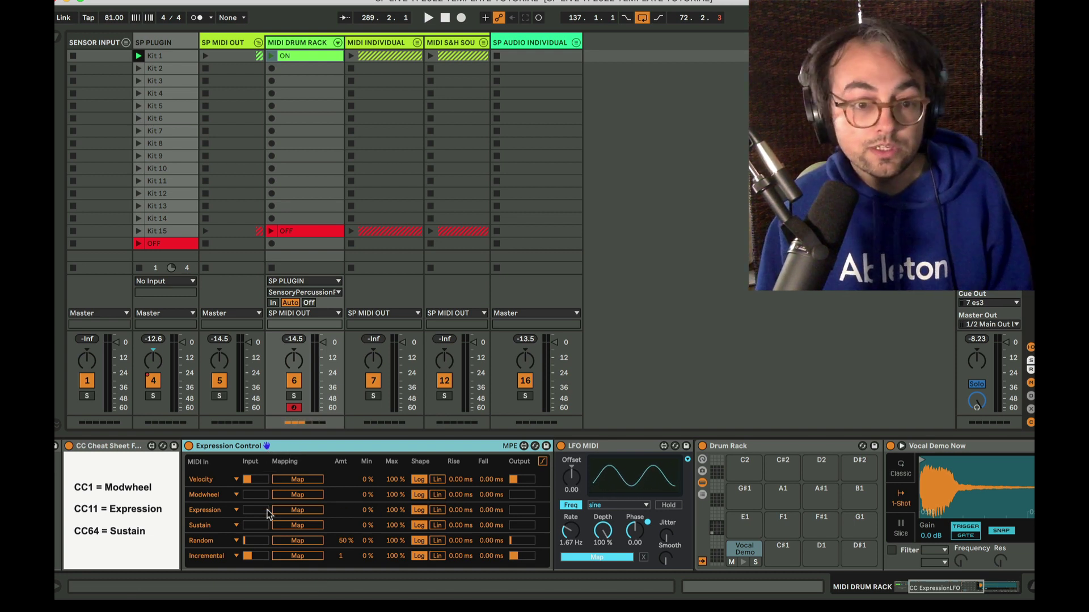
scroll(229, 462, right, 4)
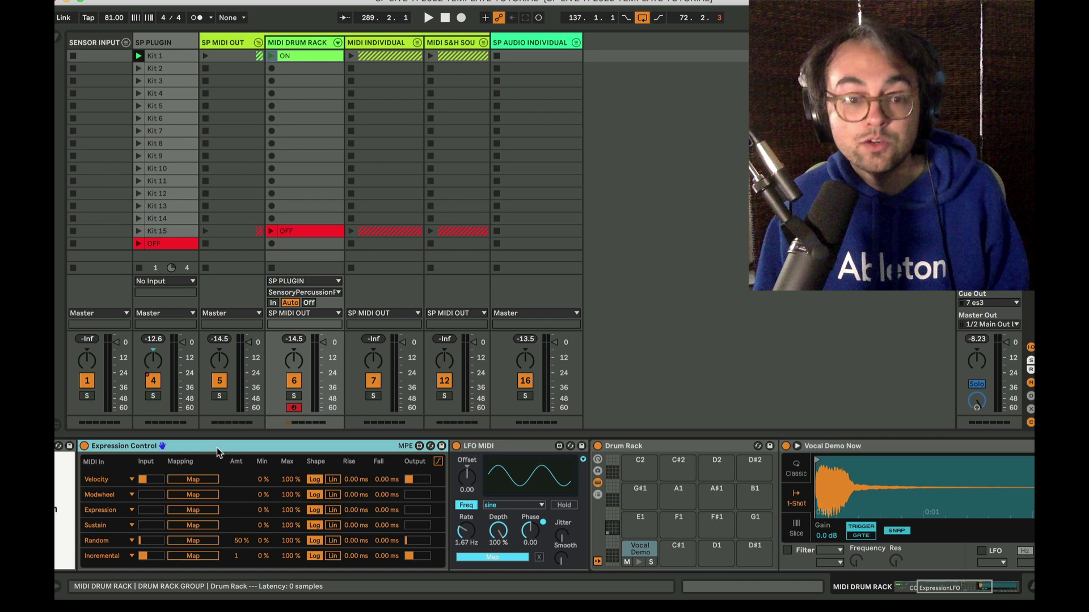
scroll(226, 491, right, 3)
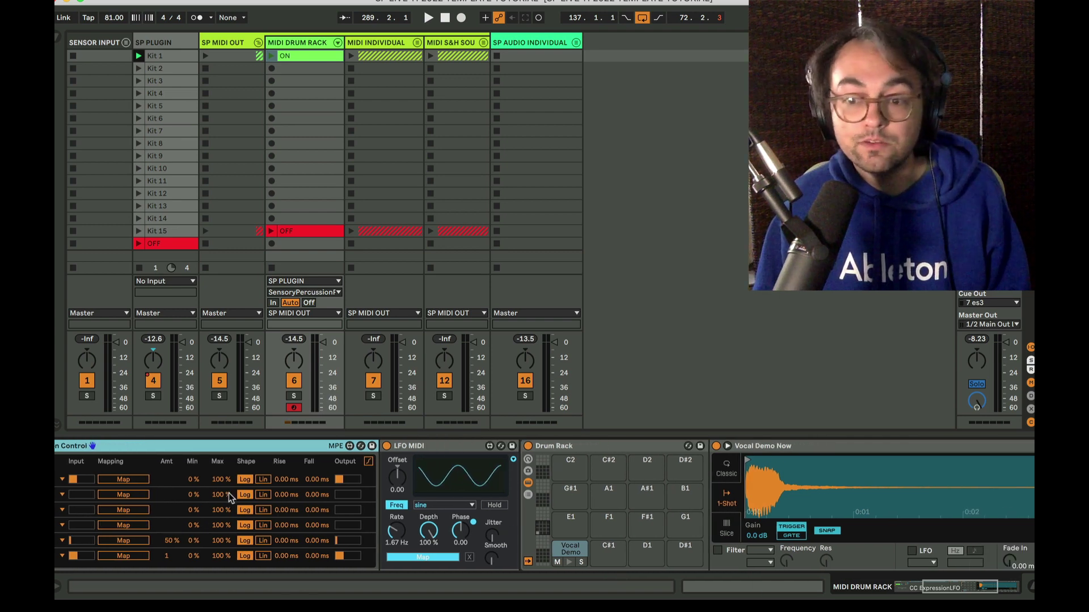
click(139, 485)
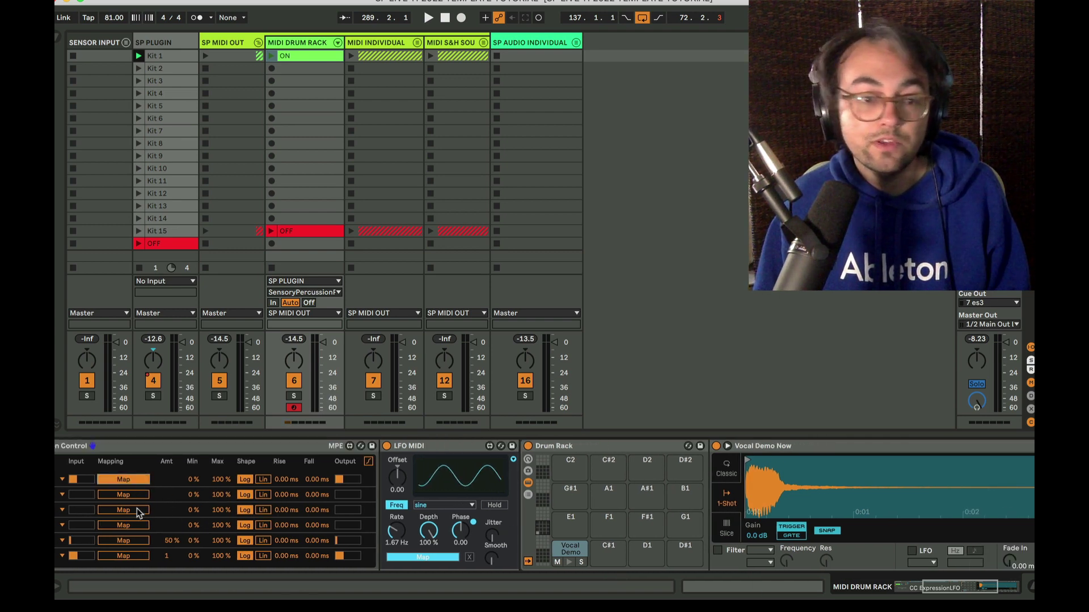
scroll(218, 516, left, 3)
scroll(249, 511, right, 5)
scroll(249, 510, right, 5)
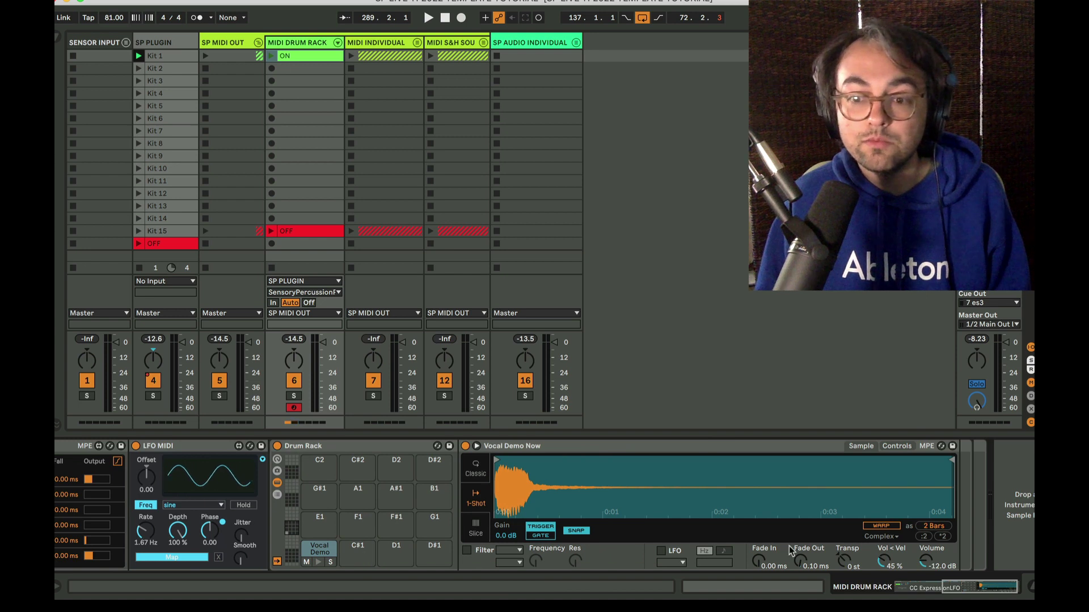
click(841, 561)
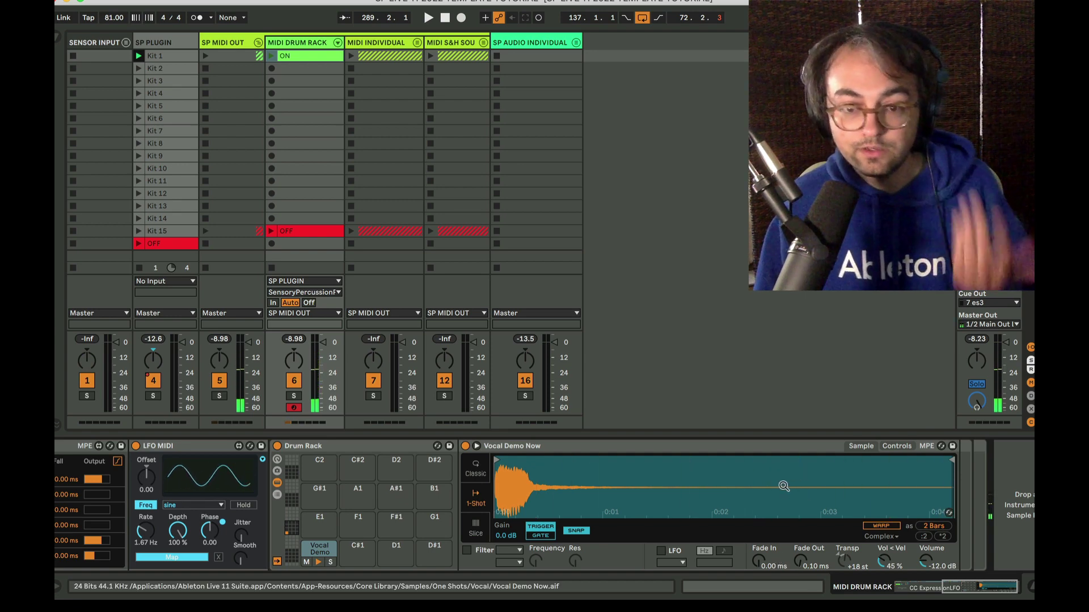
Map the LFO MIDI to Simpler's Transp in Classic mode, with LFO depth lowered to about 3%.
scroll(383, 445, left, 6)
click(383, 446)
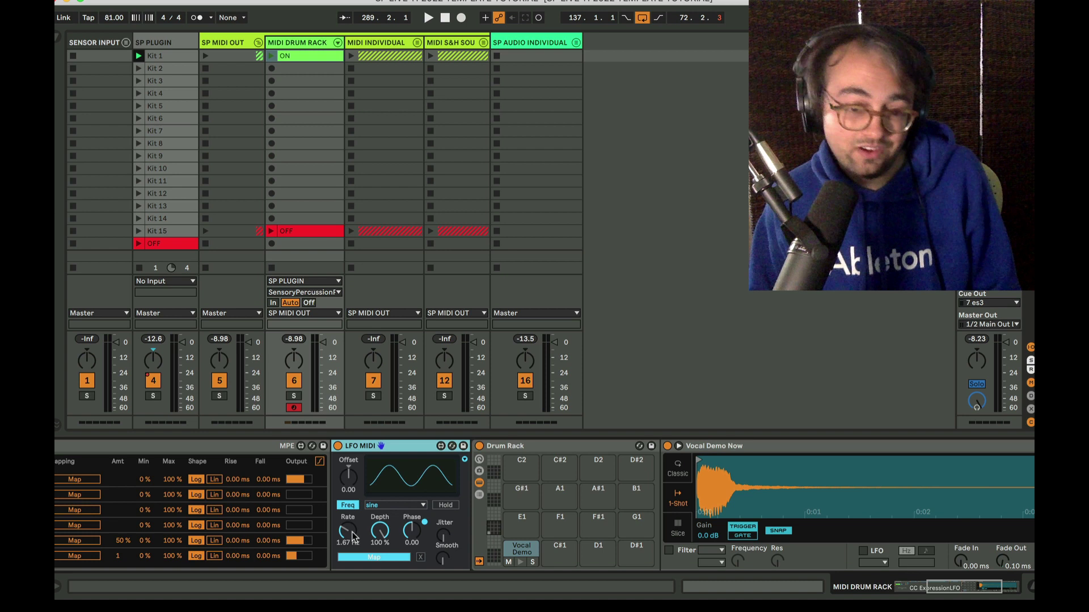
scroll(395, 546, right, 2)
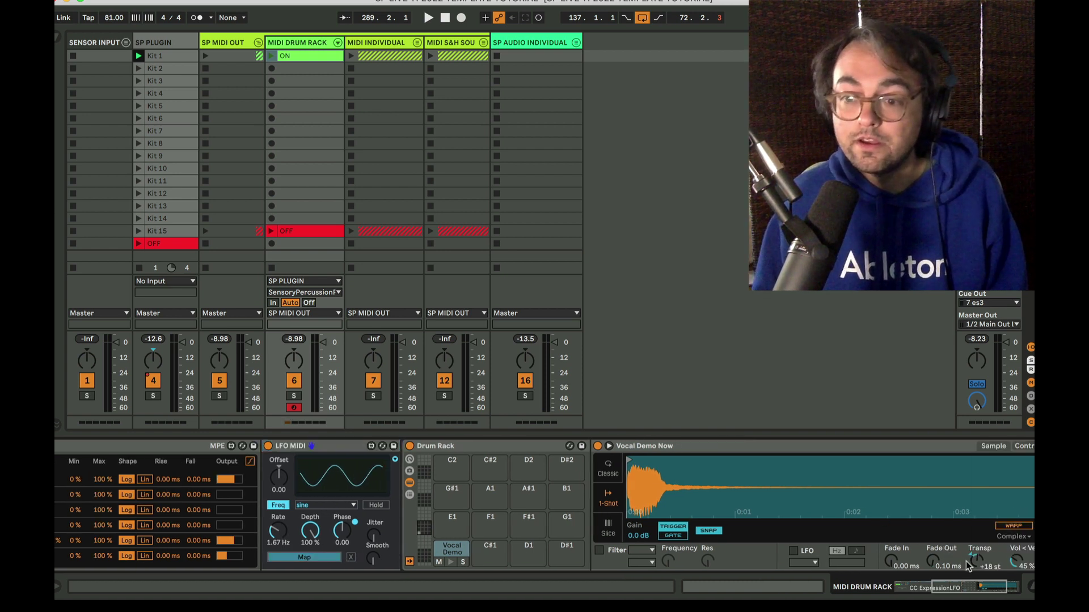
click(977, 561)
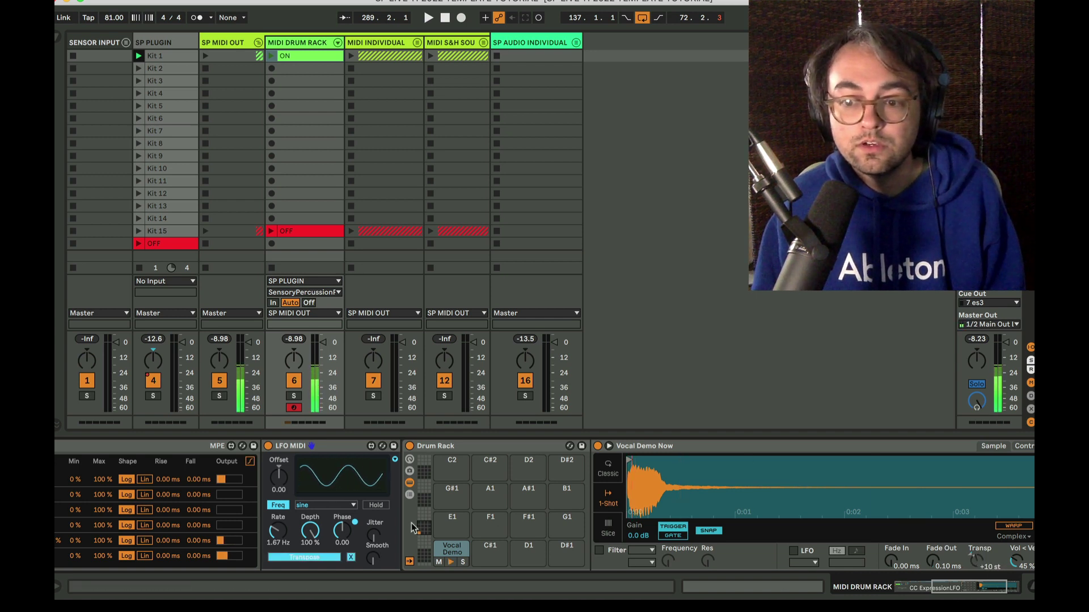
click(608, 468)
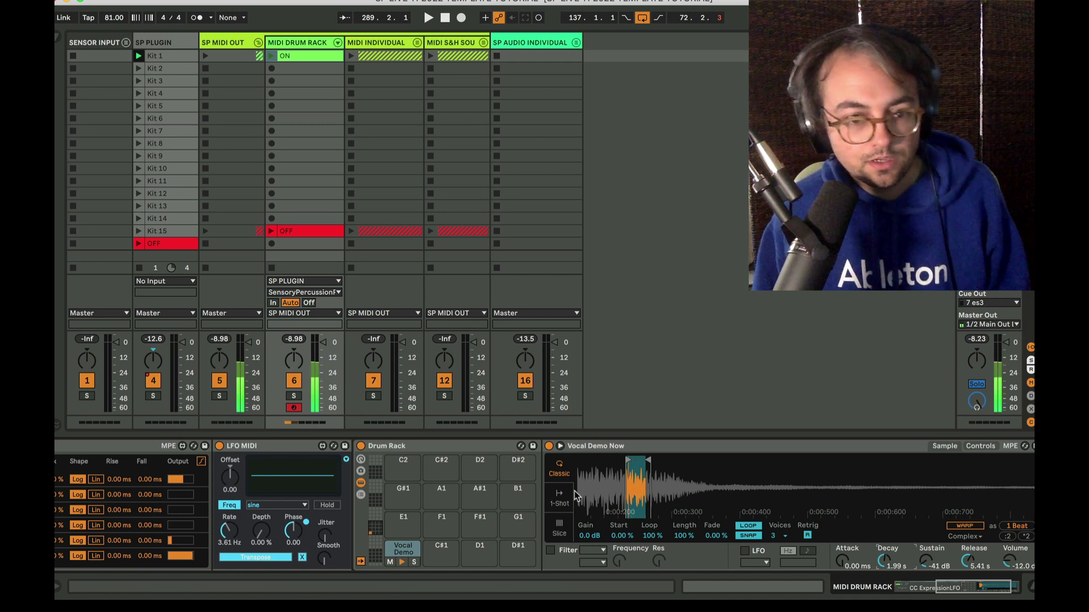
scroll(342, 537, left, 2)
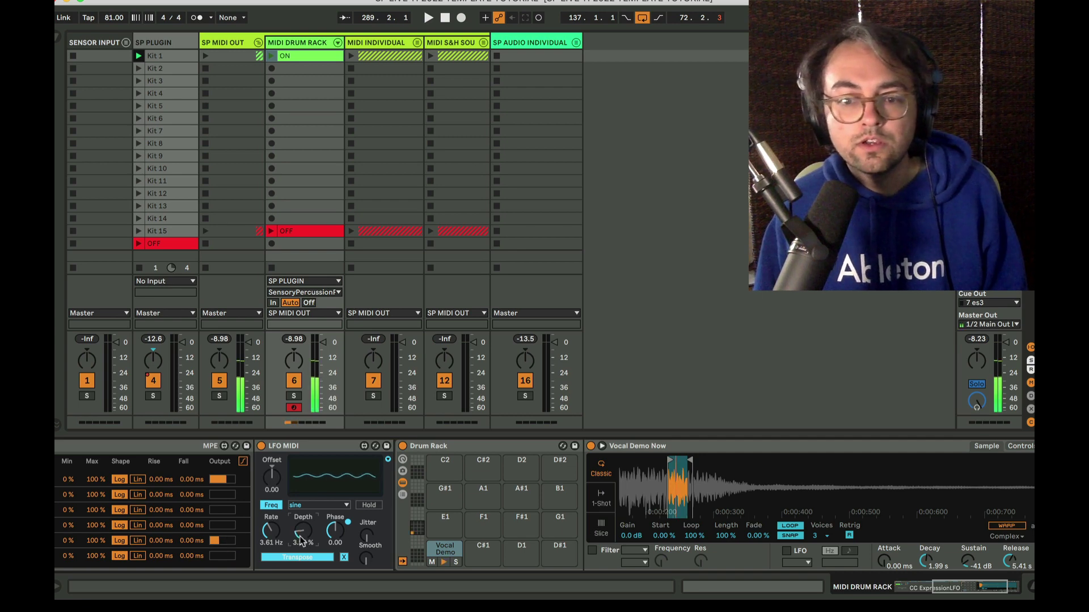
drag(301, 541, 301, 544)
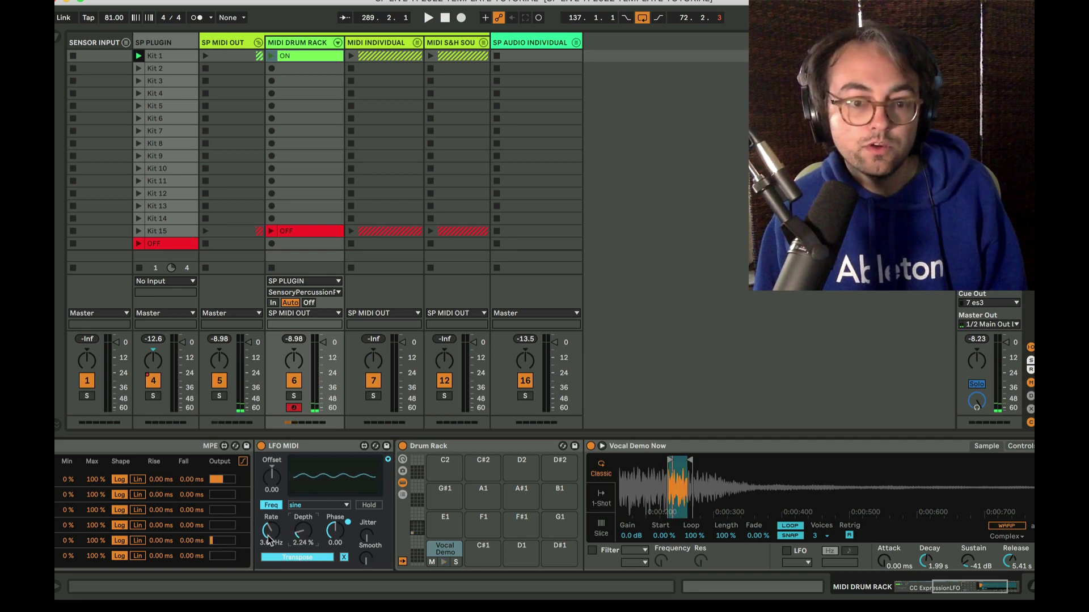
scroll(298, 540, left, 8)
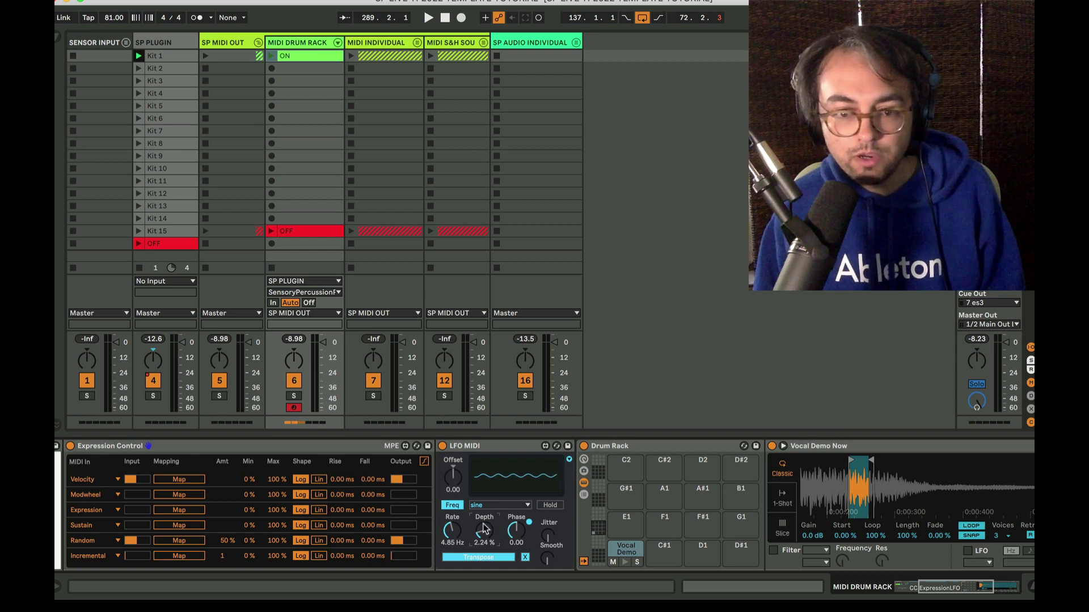
Map Expression Control velocity to the LFO depth with Velocity Max at 40%, then unmap it.
click(487, 448)
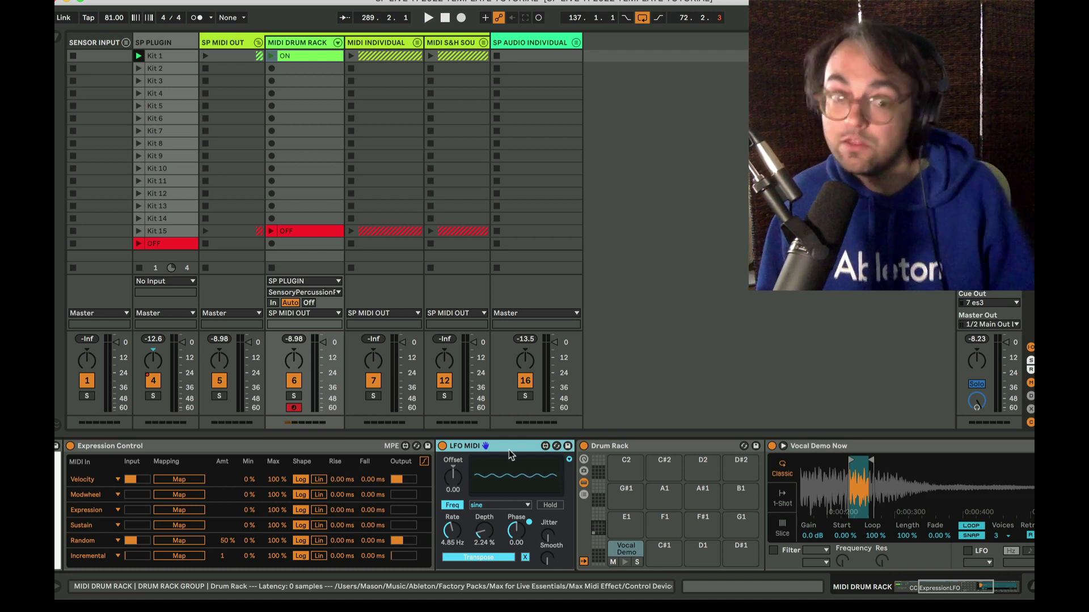
click(257, 449)
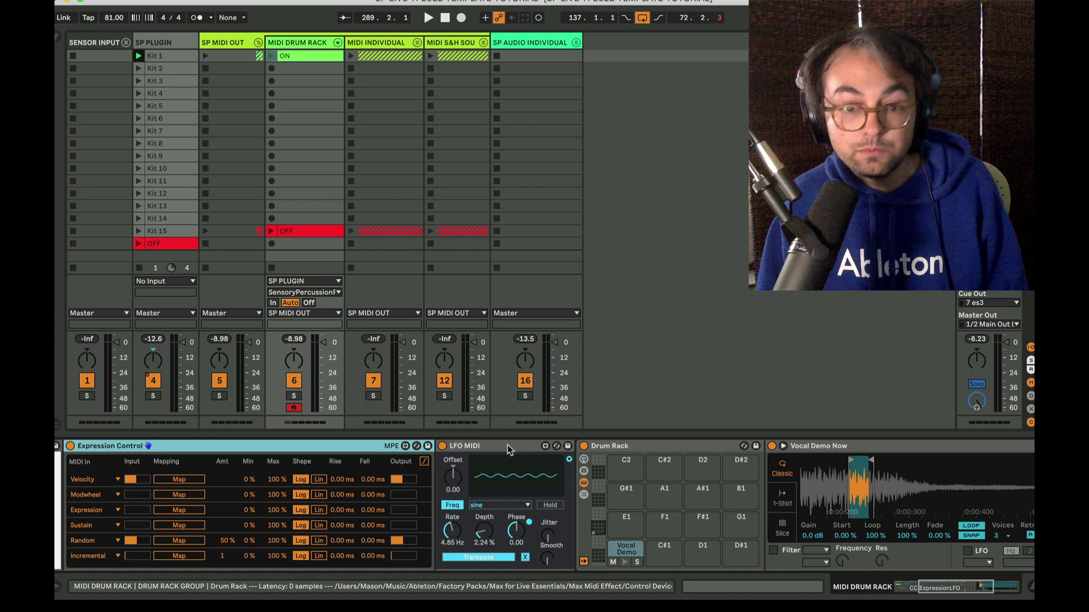
click(182, 481)
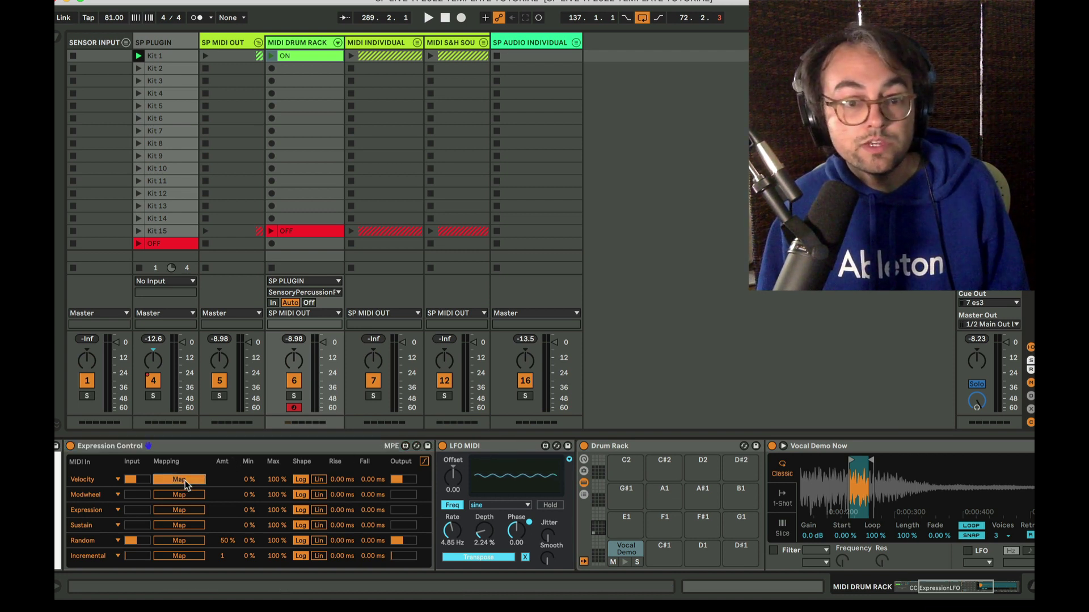
click(482, 534)
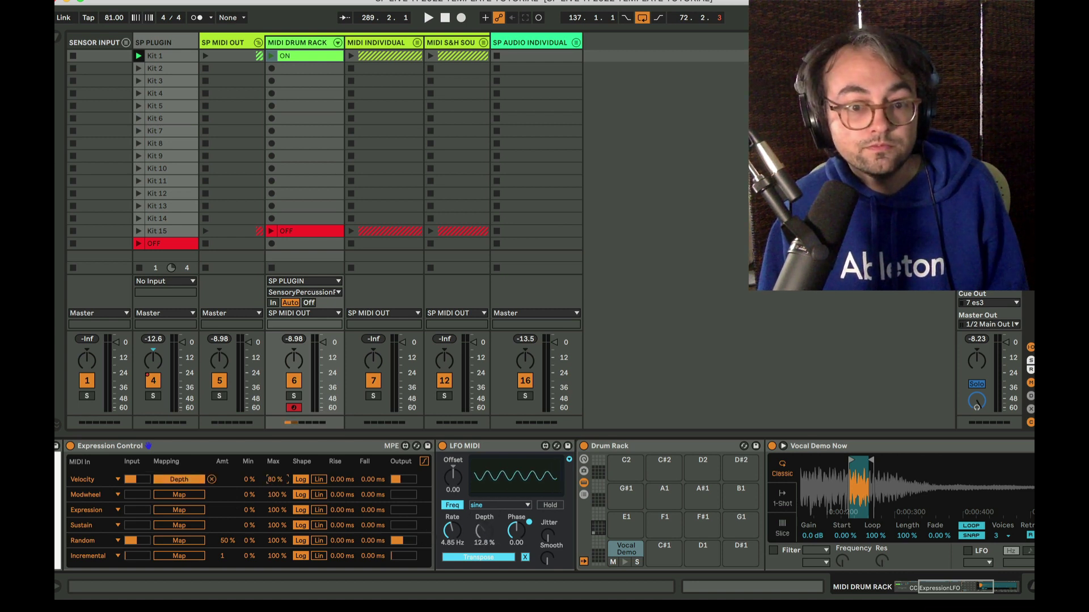
drag(274, 479, 275, 513)
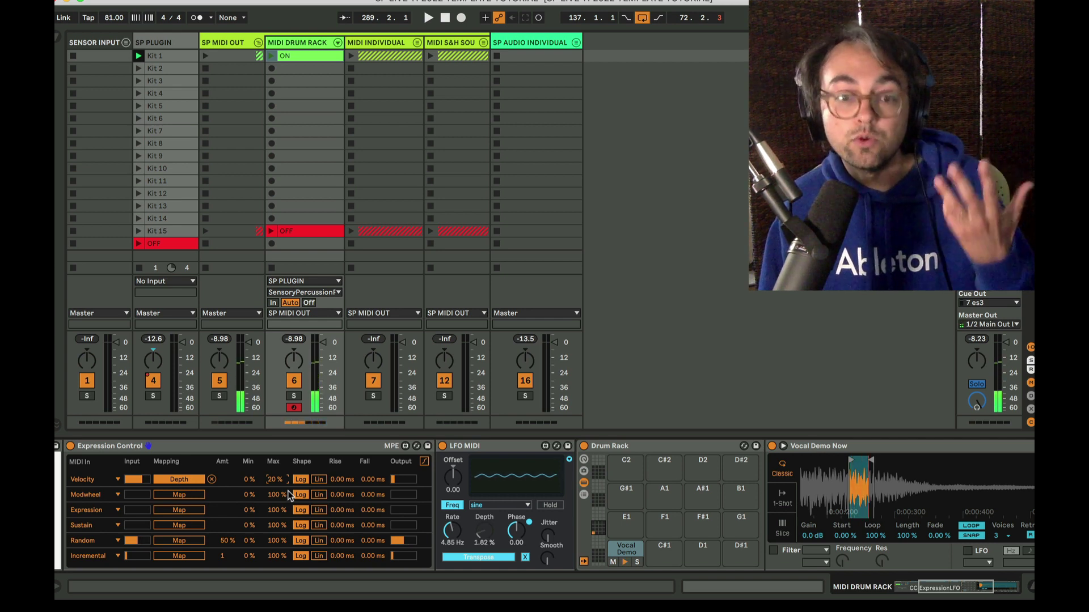
click(212, 479)
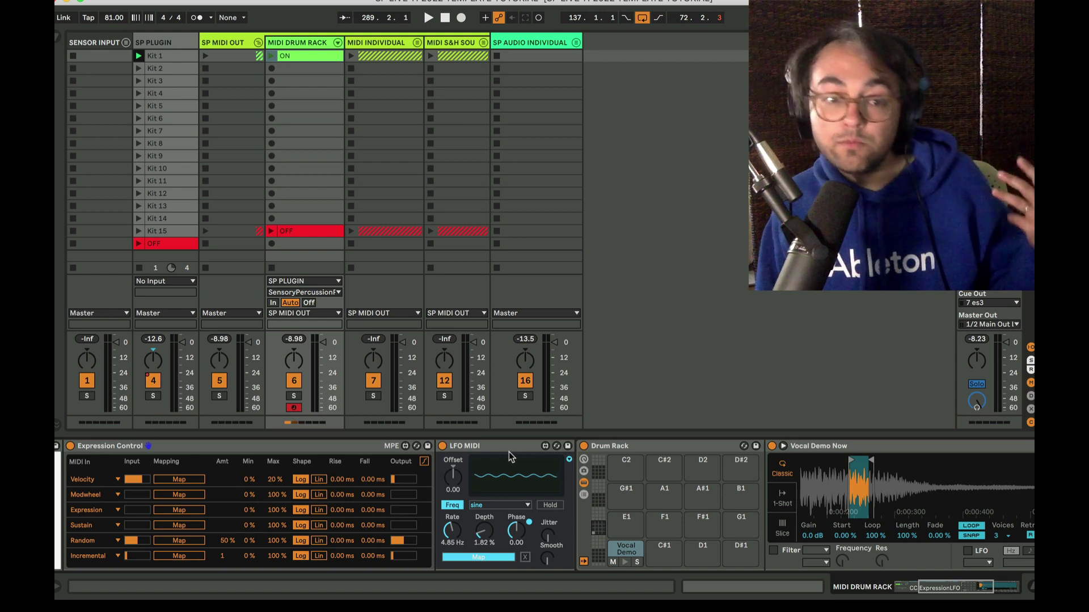
Inspect the LFO MIDI and CC Cheat Sheet devices, then delete the Vocal Demo Now sample from pad C1.
click(479, 452)
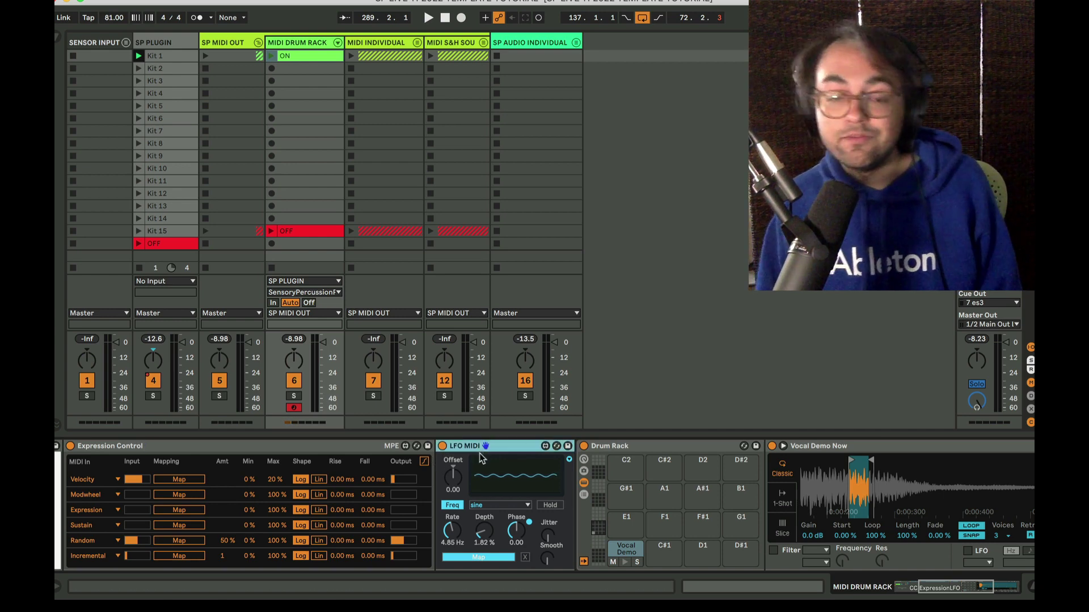
scroll(481, 458, left, 3)
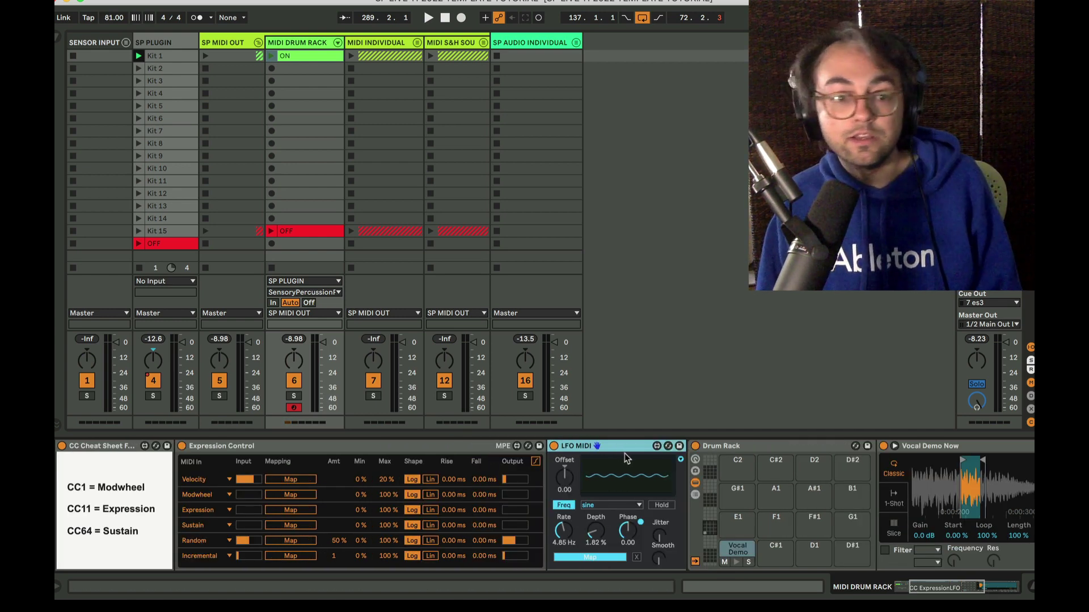
scroll(340, 499, left, 2)
click(150, 451)
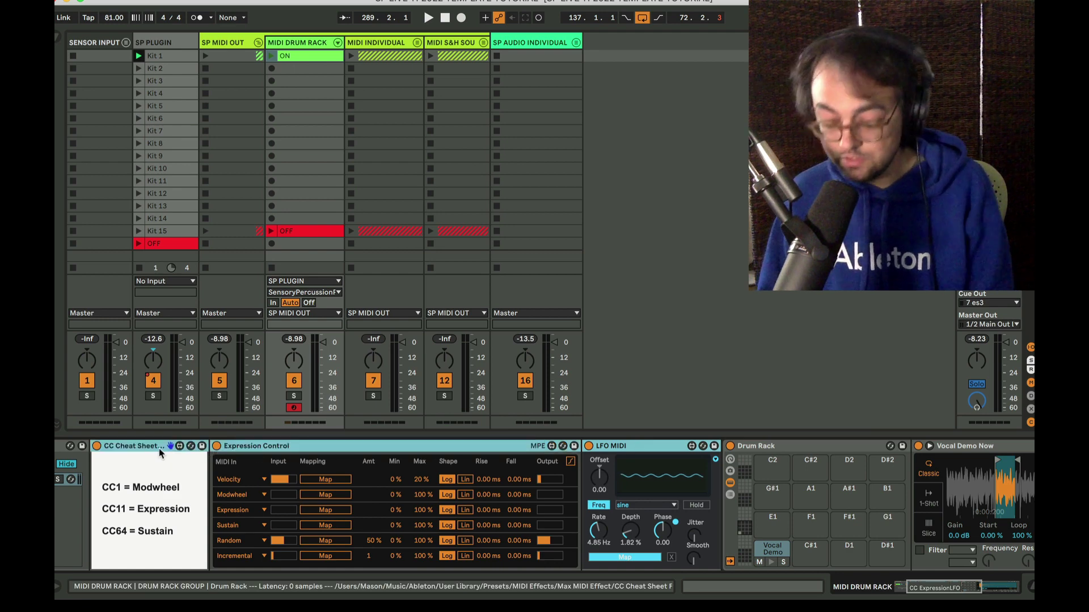
key(Delete)
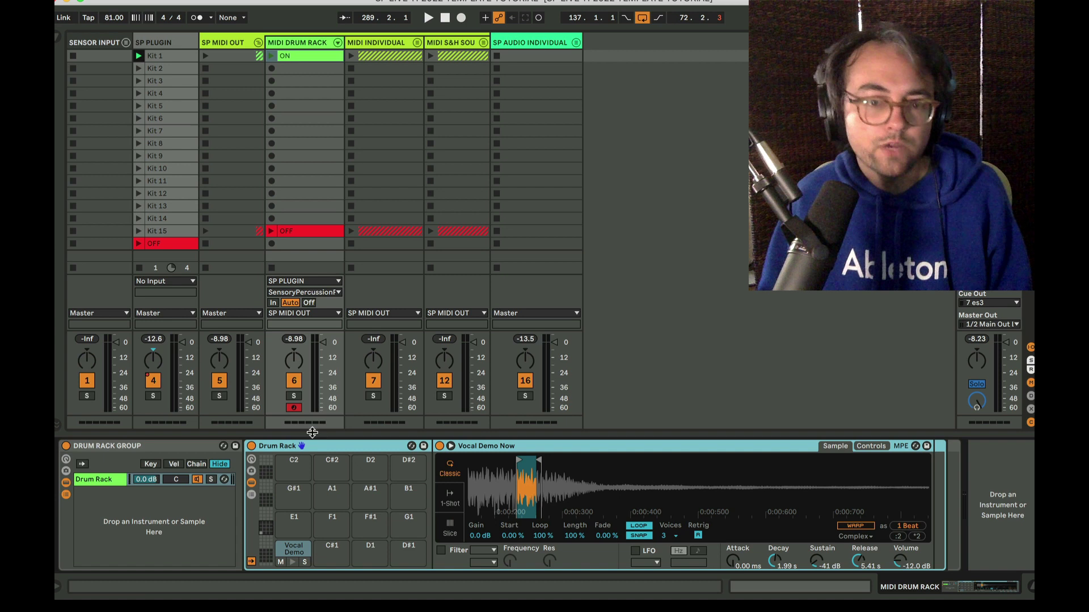
key(super+z)
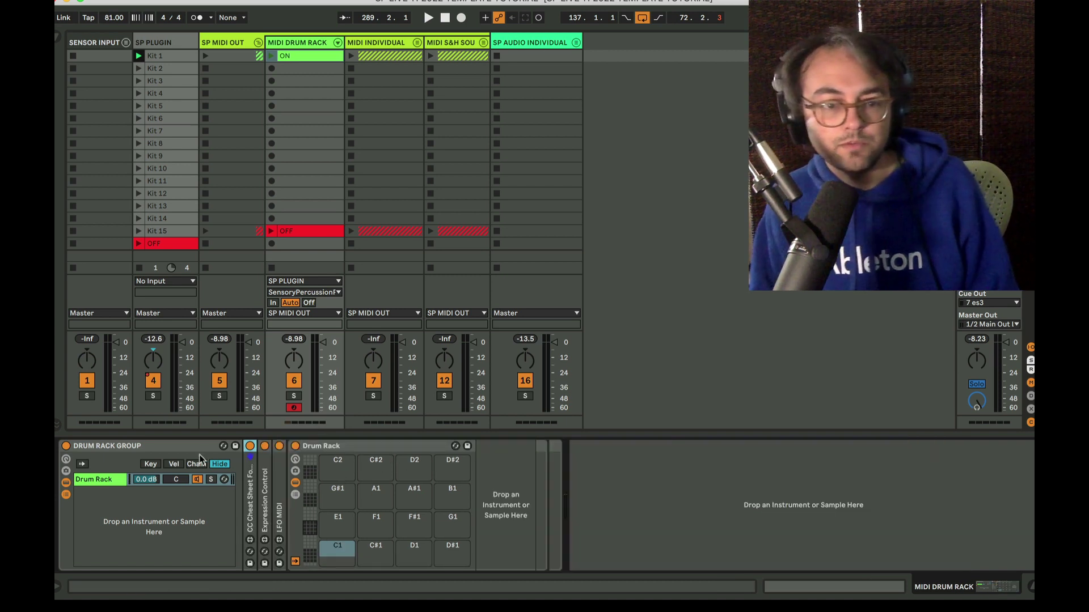
Launch MIDI DRUM RACK's ON clip, then the OFF clip in the Kit 15 row.
click(158, 451)
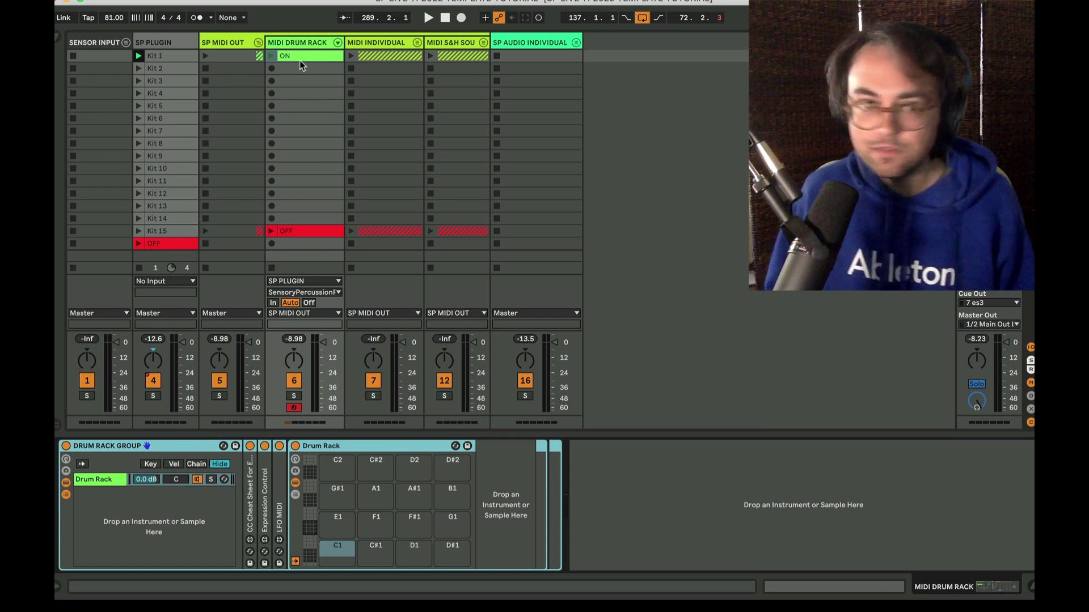
click(272, 55)
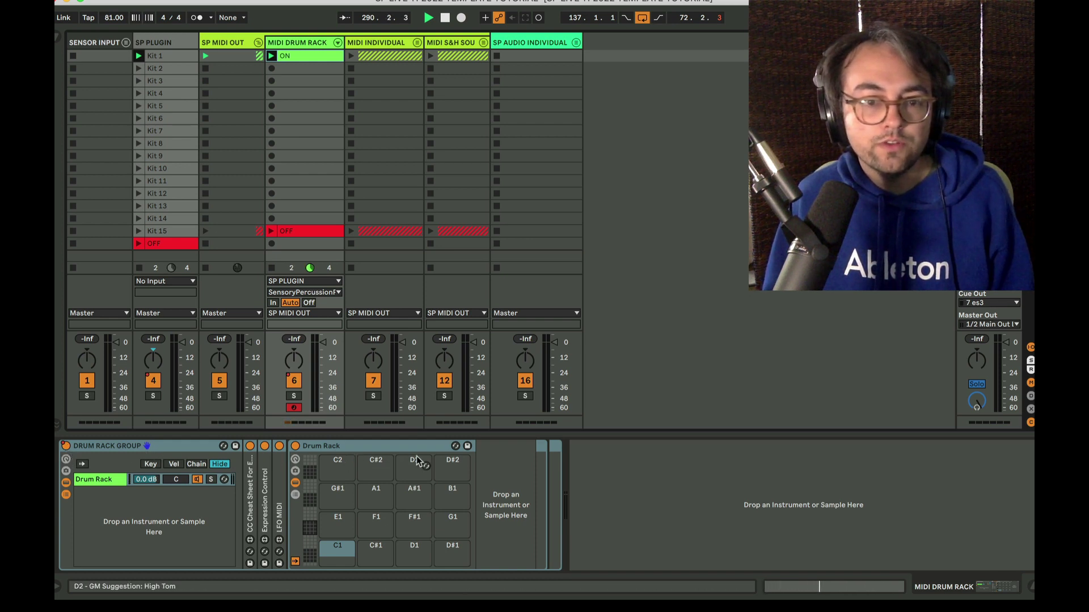
click(271, 232)
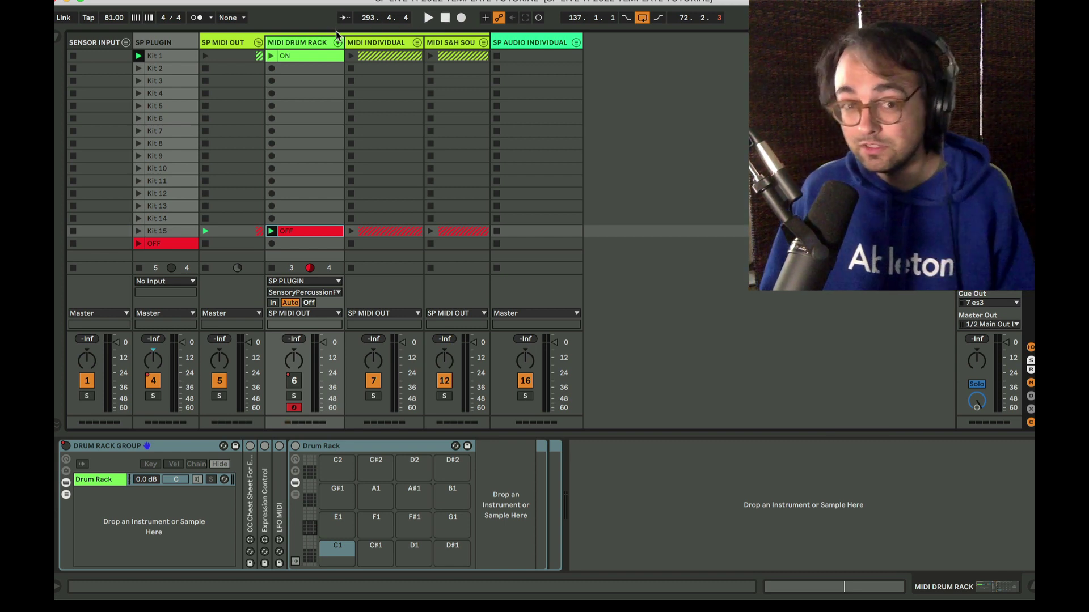
Copy the ON clip into the slots below, then delete the Kit 2 and Kit 3 copies.
drag(327, 59, 298, 80)
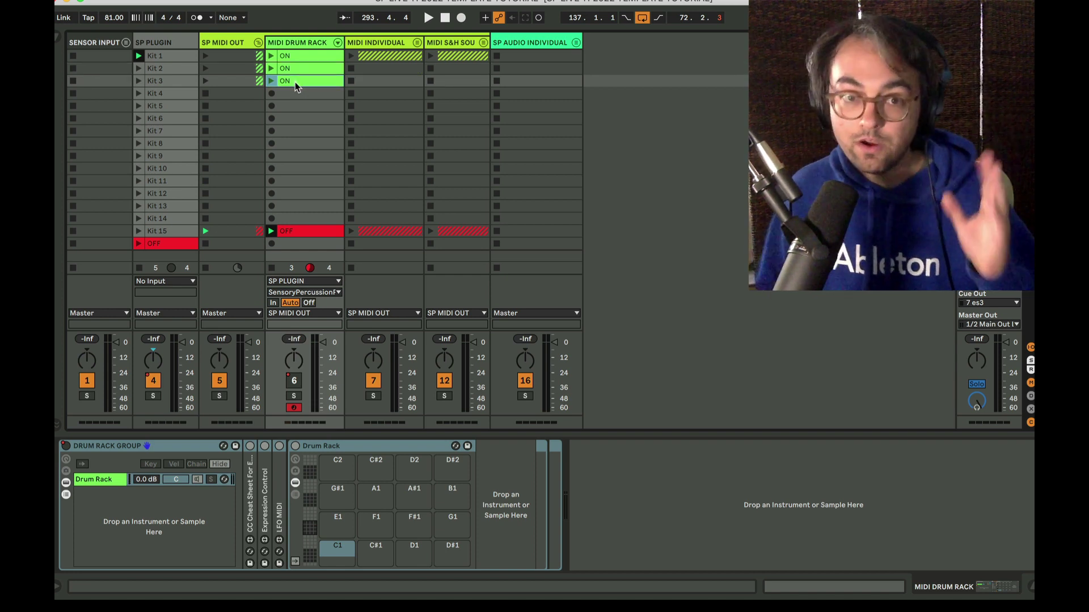
click(298, 232)
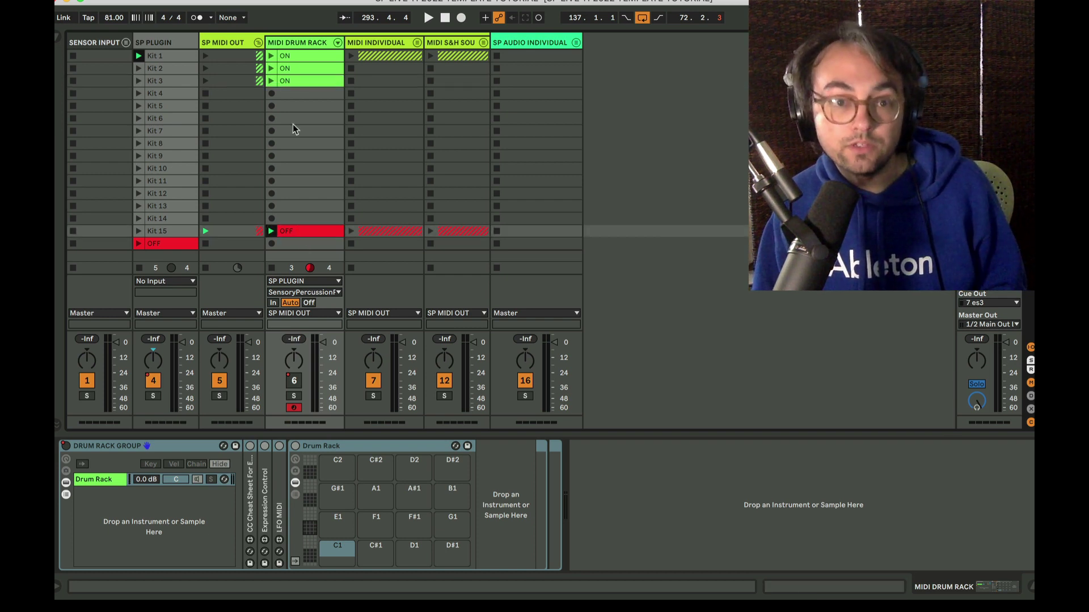
click(294, 84)
key(Delete)
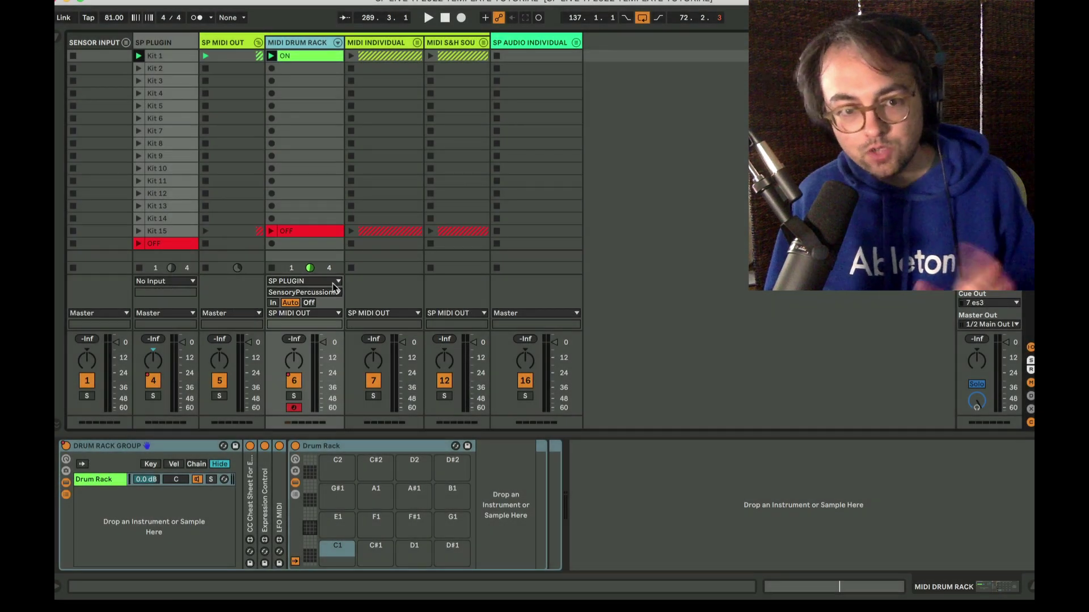
Keep MIDI DRUM RACK's input on SP PLUGIN tapped at SensoryPercussionPlugin, and show that plugin device.
click(343, 274)
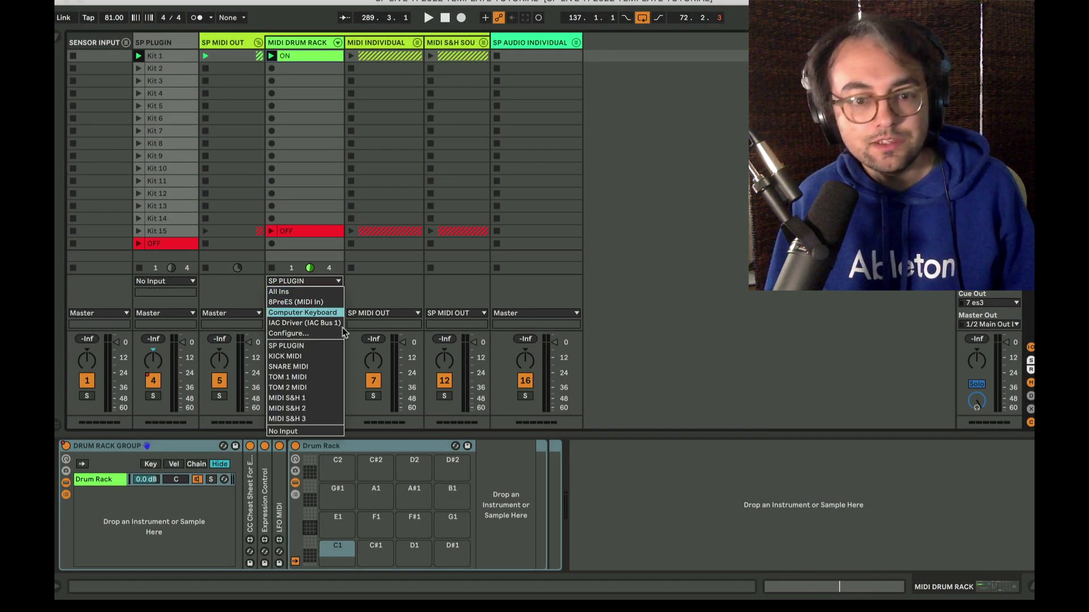
click(290, 346)
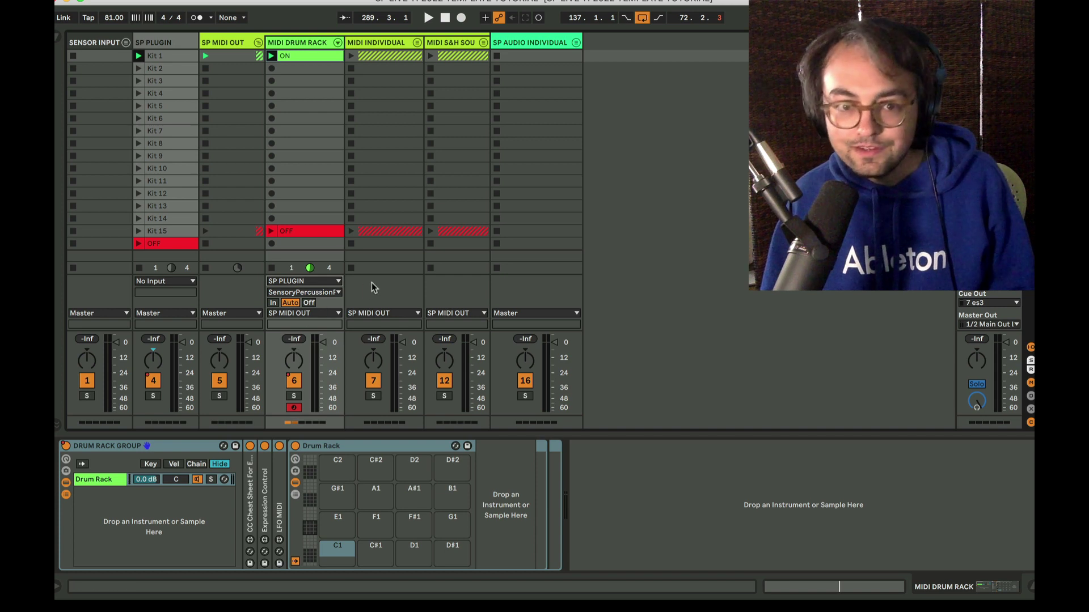
click(335, 295)
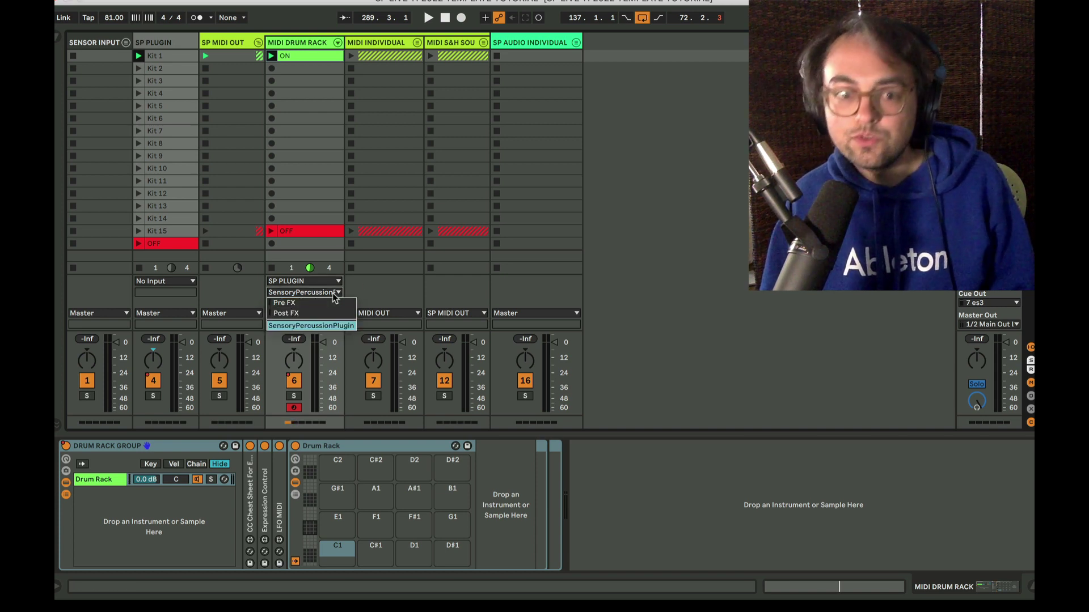
click(331, 326)
click(146, 132)
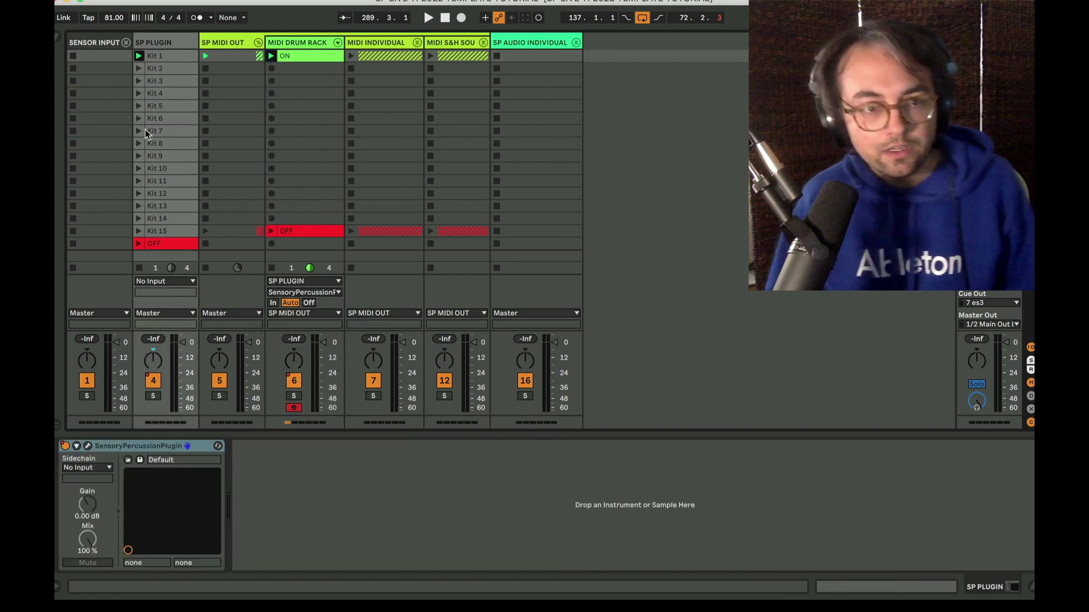
Set SP PLUGIN's MIDI From to All Ins and open the Sensory Percussion plugin's controllers view.
click(161, 42)
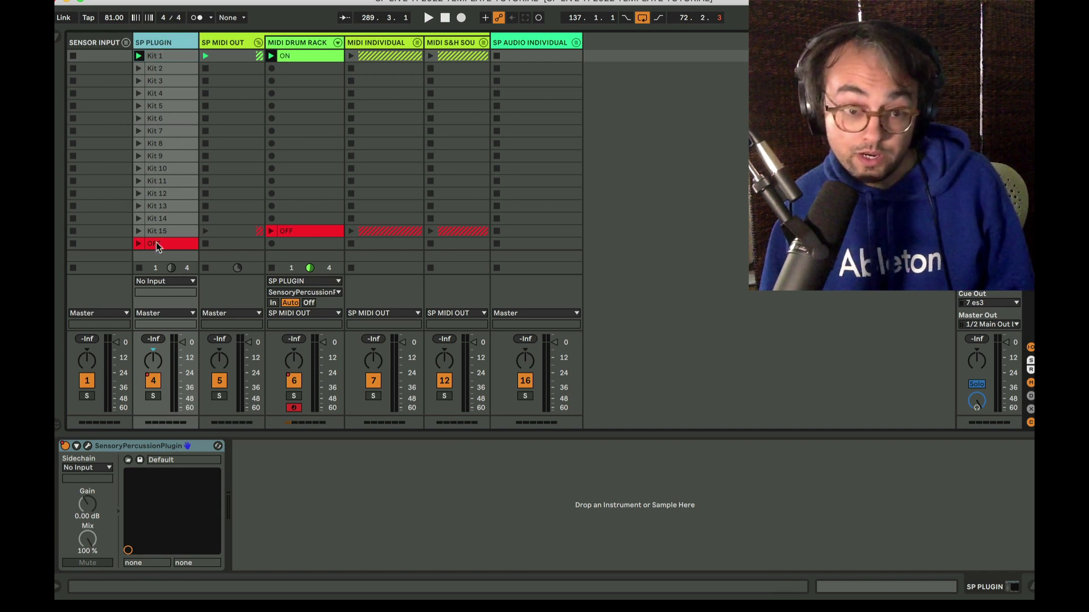
click(161, 282)
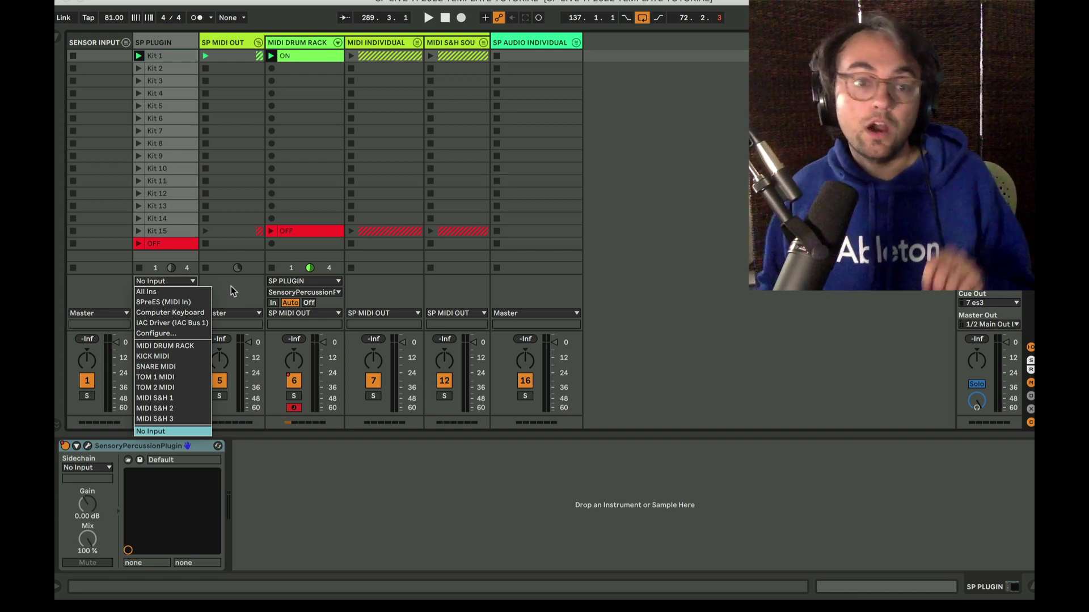
key(i)
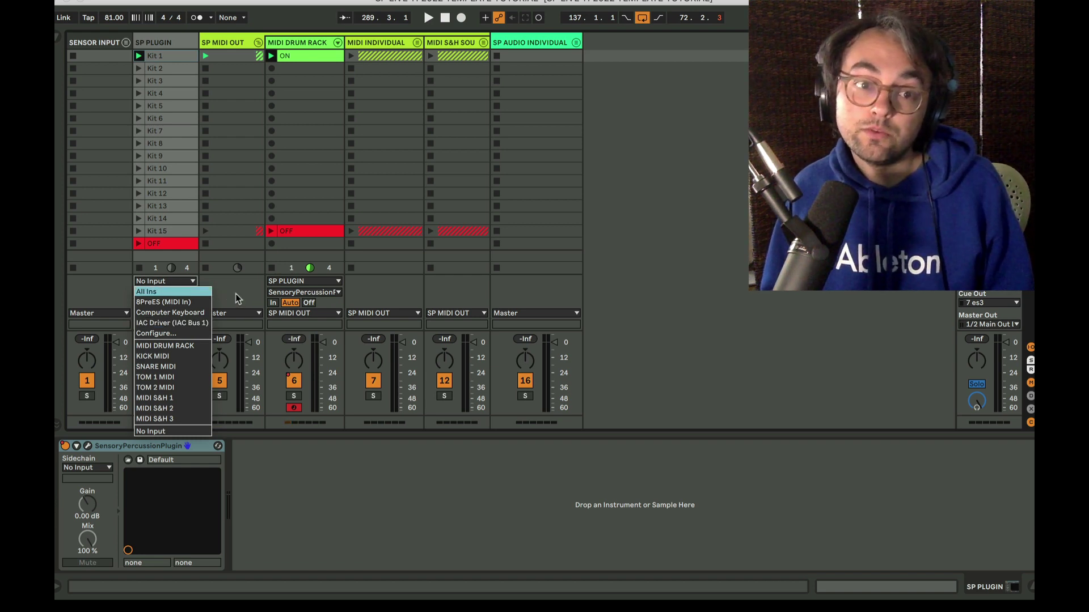
click(159, 291)
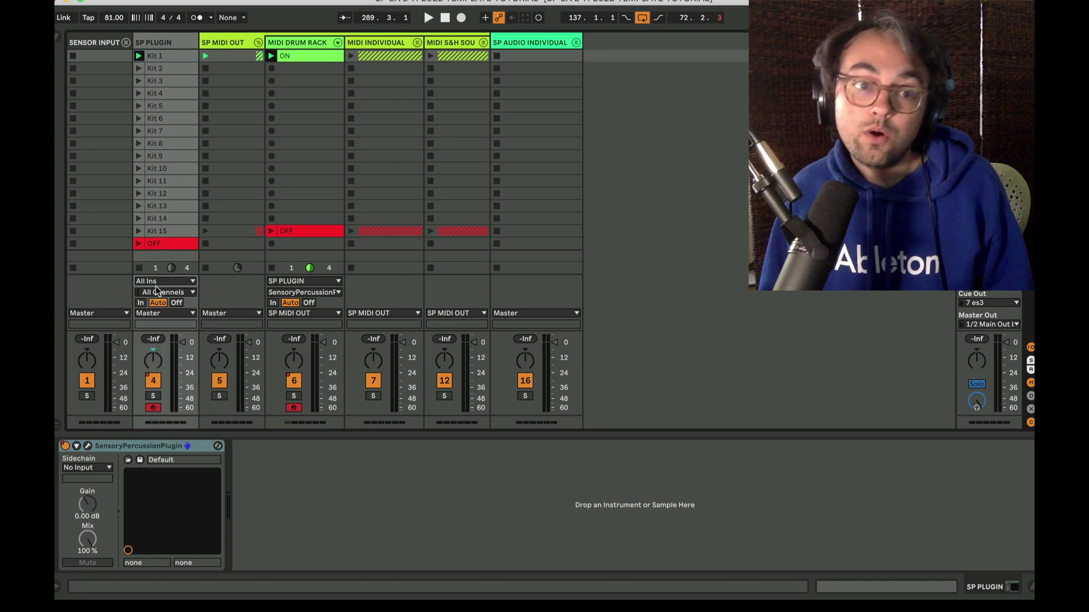
click(88, 447)
click(344, 181)
Add a MIDI Input module on the plugin's ext. aux controller page and move the window aside.
click(383, 197)
click(383, 211)
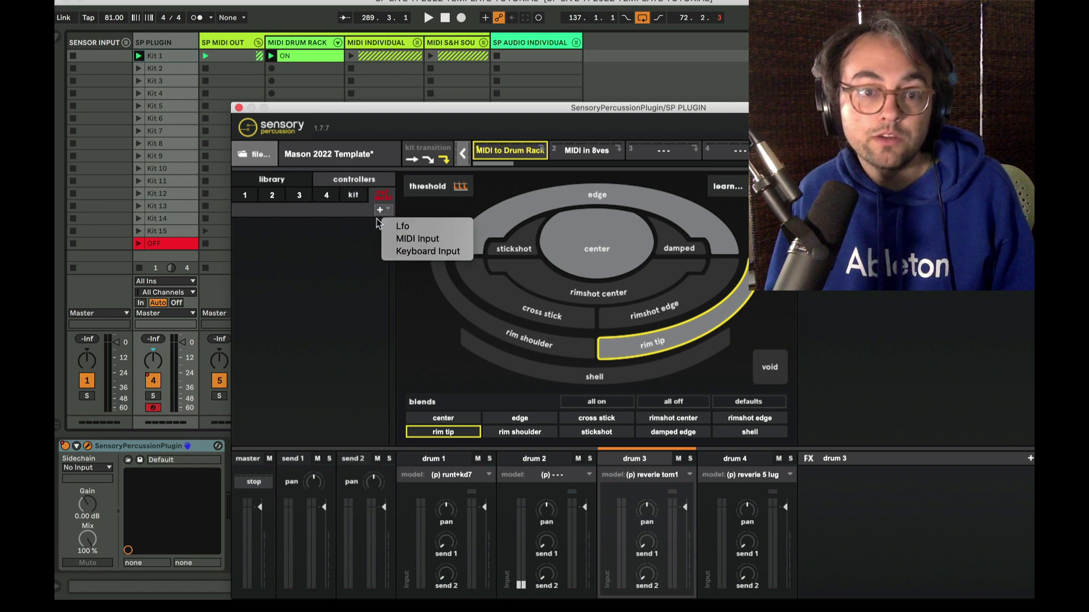
click(428, 240)
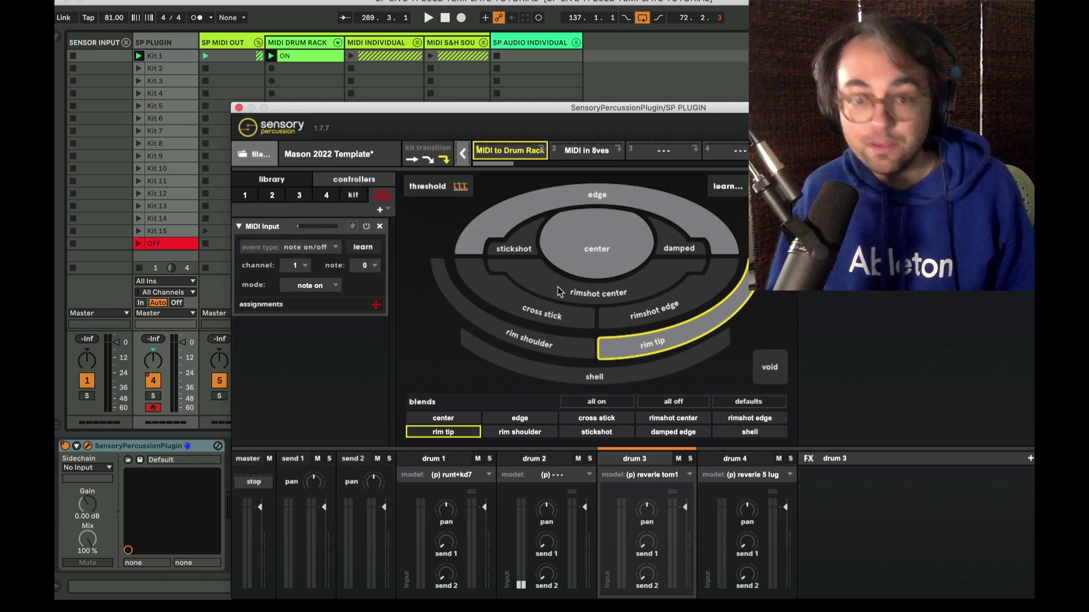
drag(393, 110, 525, 279)
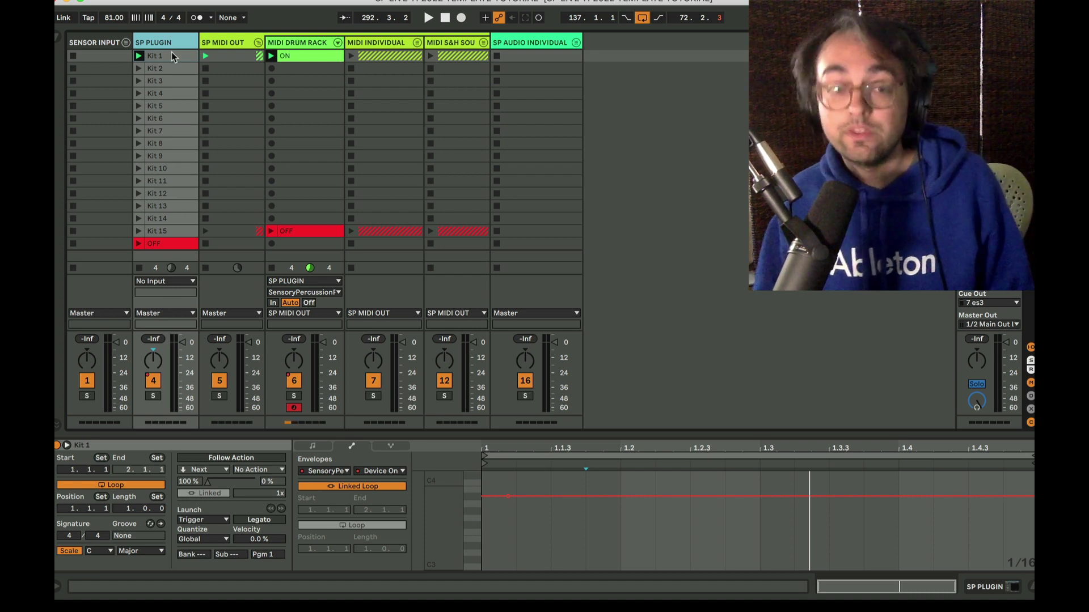
Draw a sine-shaped MIDI Ctrl Breath envelope across the whole clip.
click(340, 471)
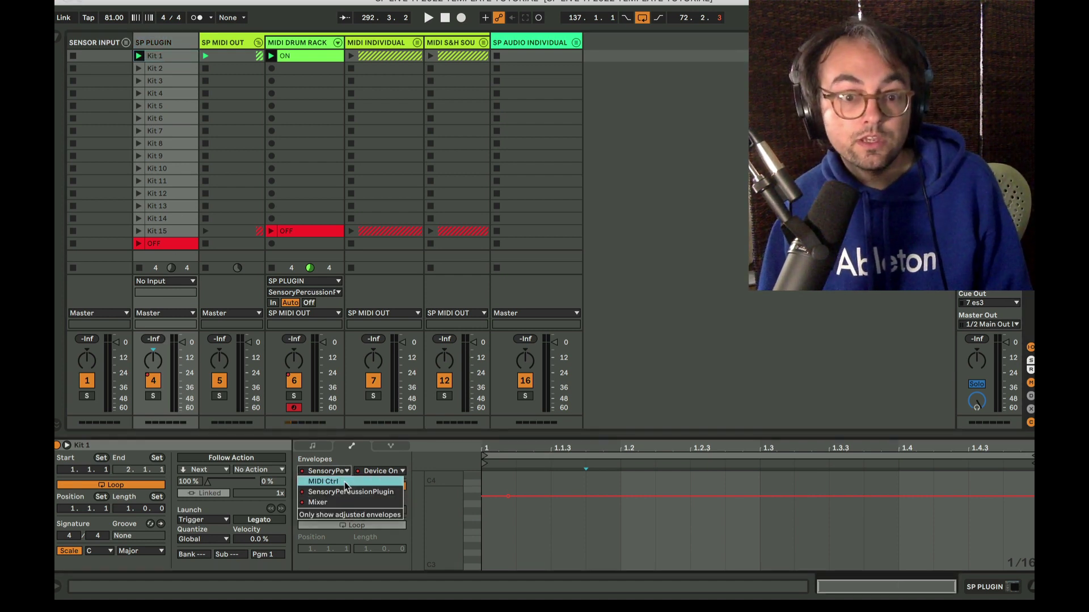
click(343, 481)
click(513, 511)
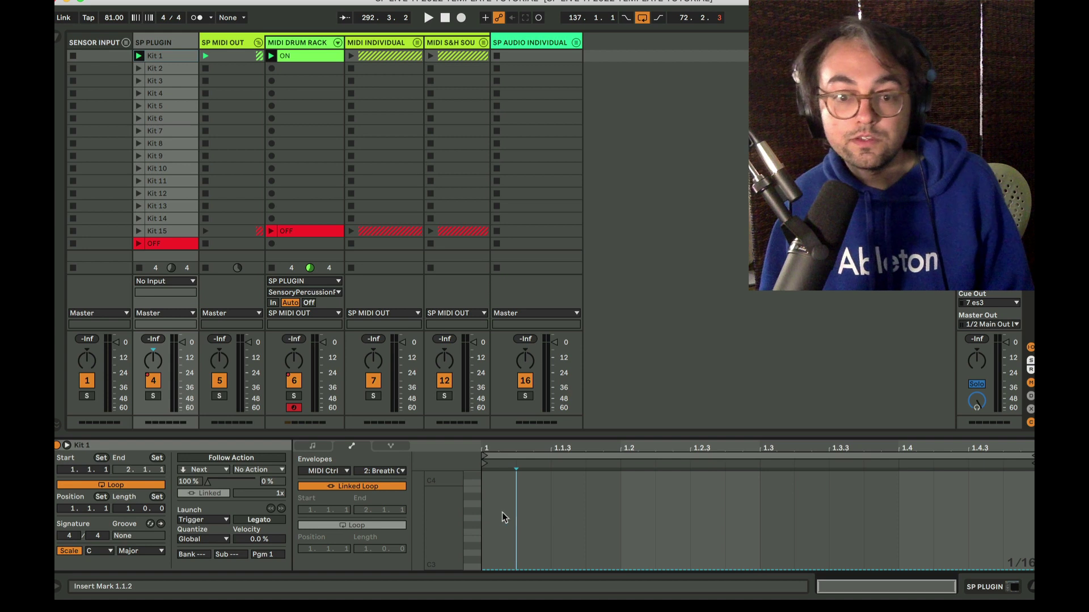
drag(488, 514, 941, 518)
right_click(702, 515)
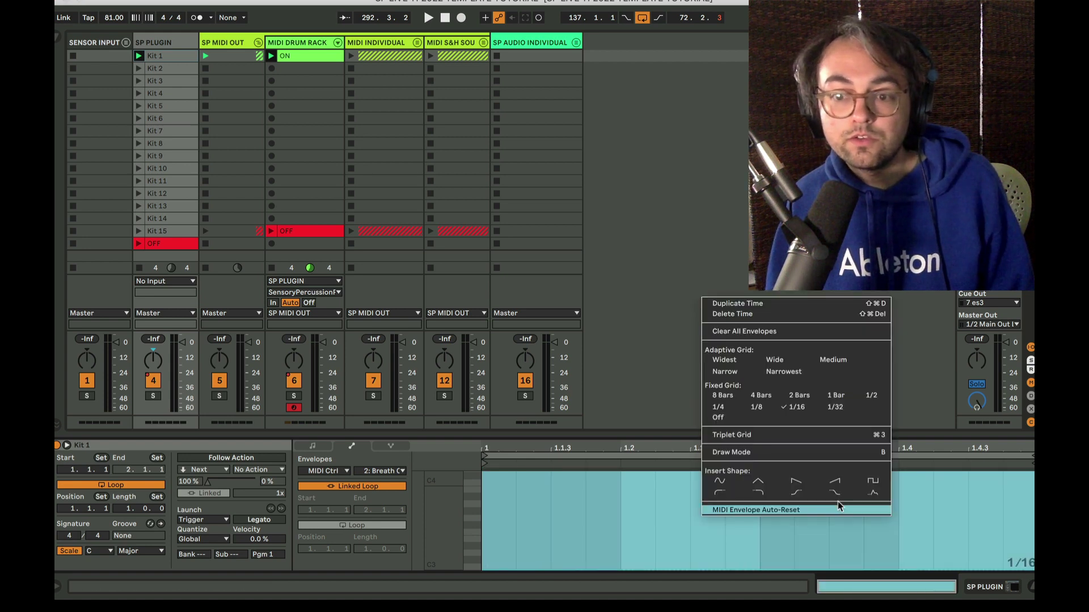
click(702, 482)
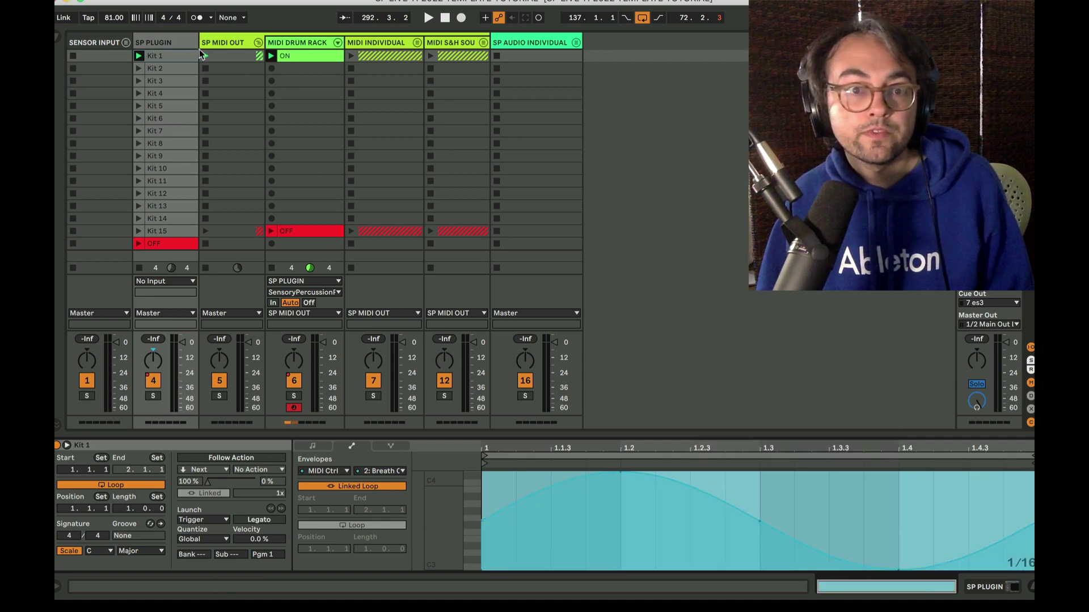
Launch Kit 1 and add a plugin MIDI Input module that learns CC 2 on channel 1.
click(138, 55)
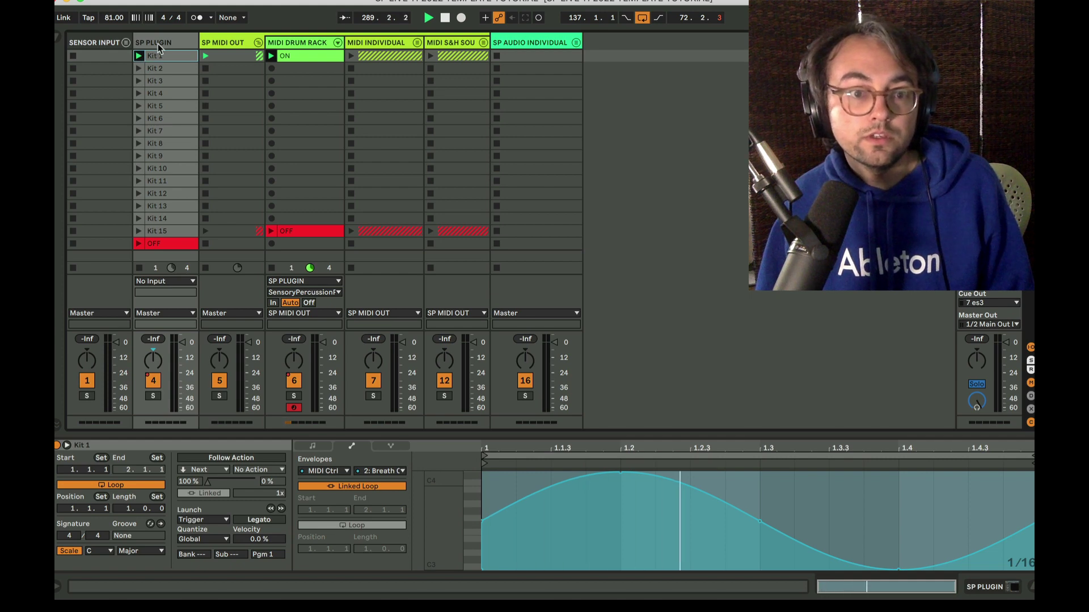
click(158, 43)
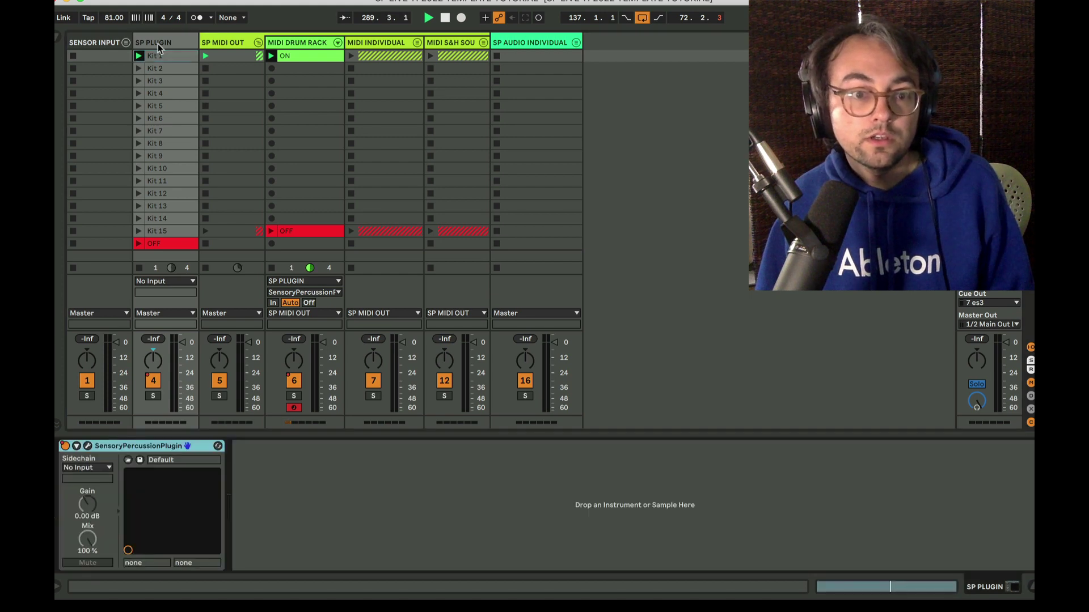
click(88, 446)
click(354, 179)
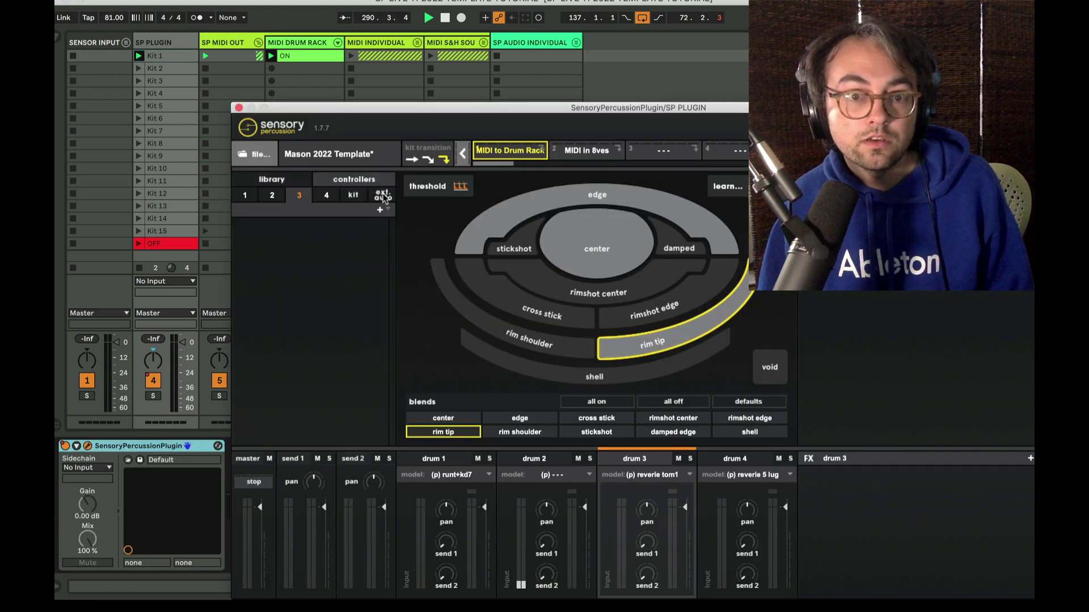
click(379, 210)
click(357, 248)
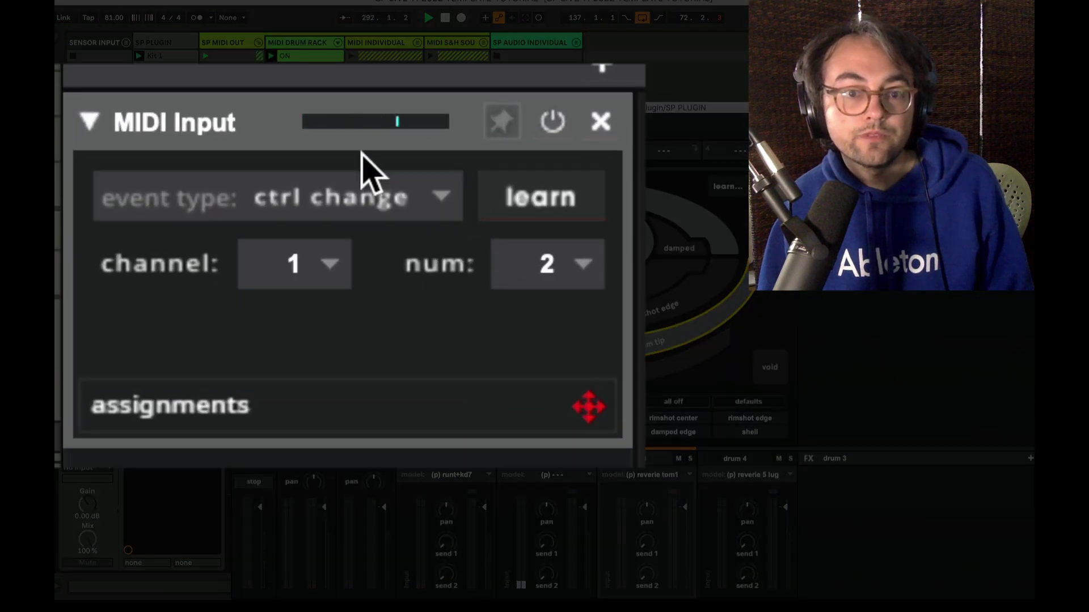
drag(467, 107, 663, 298)
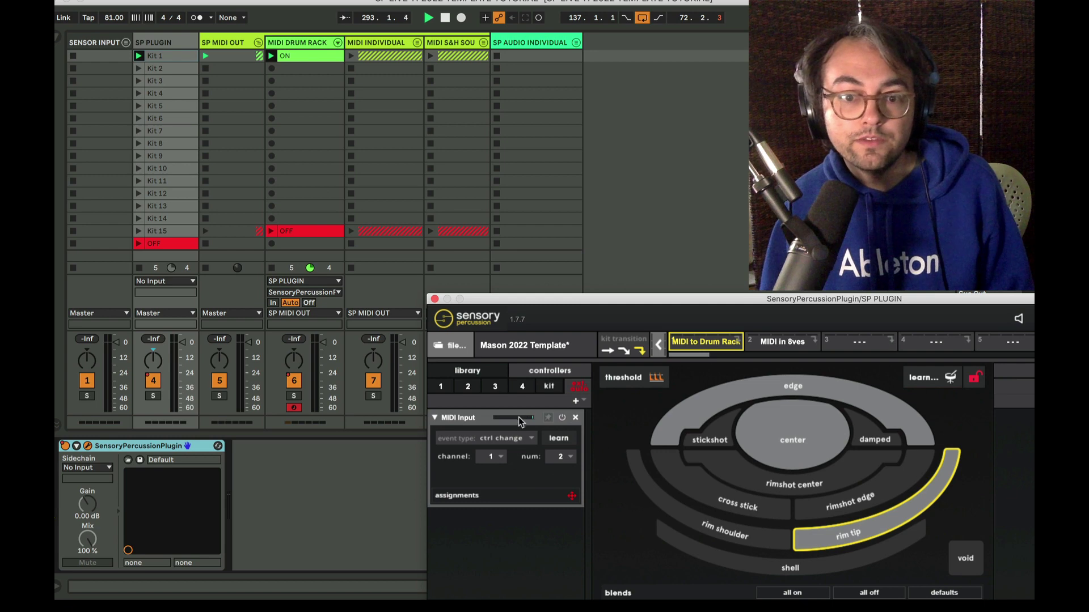
drag(766, 298, 530, 109)
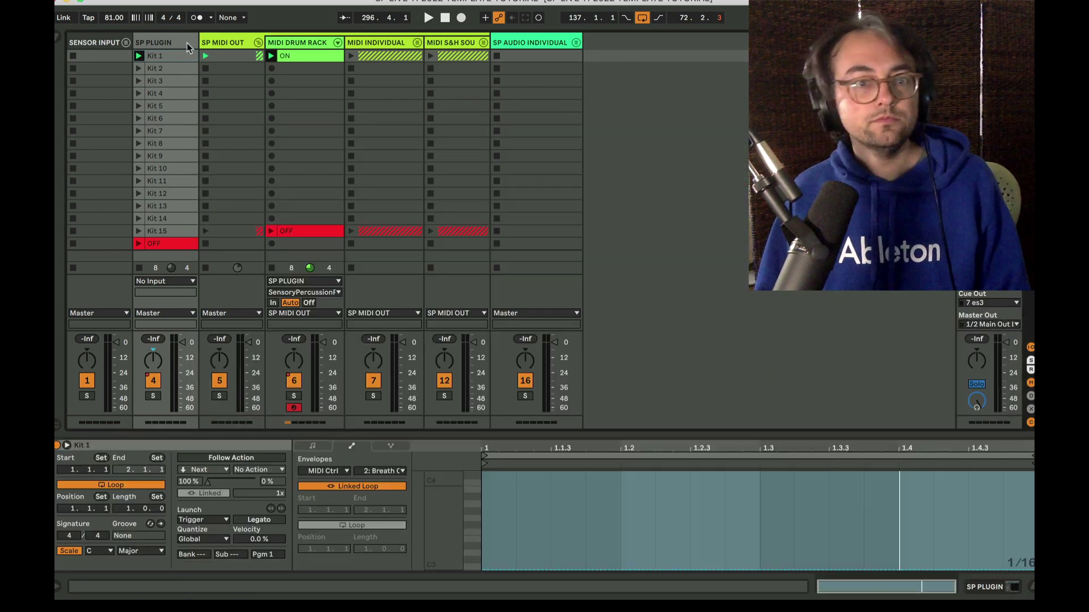
Check MIDI DRUM RACK's drum rack devices, then unfold the MIDI INDIVIDUAL group.
click(309, 45)
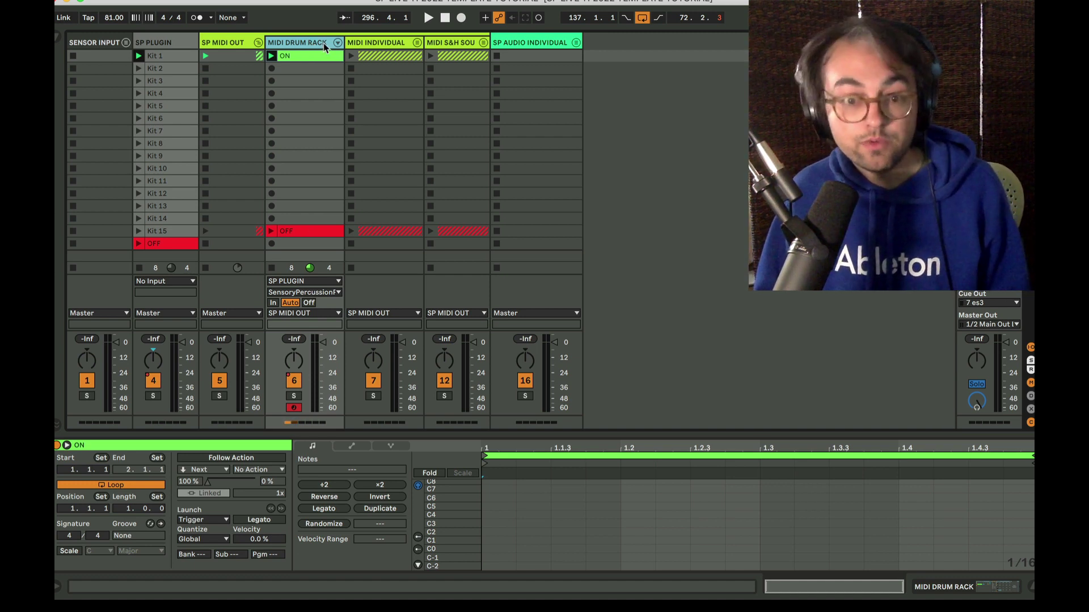
click(318, 46)
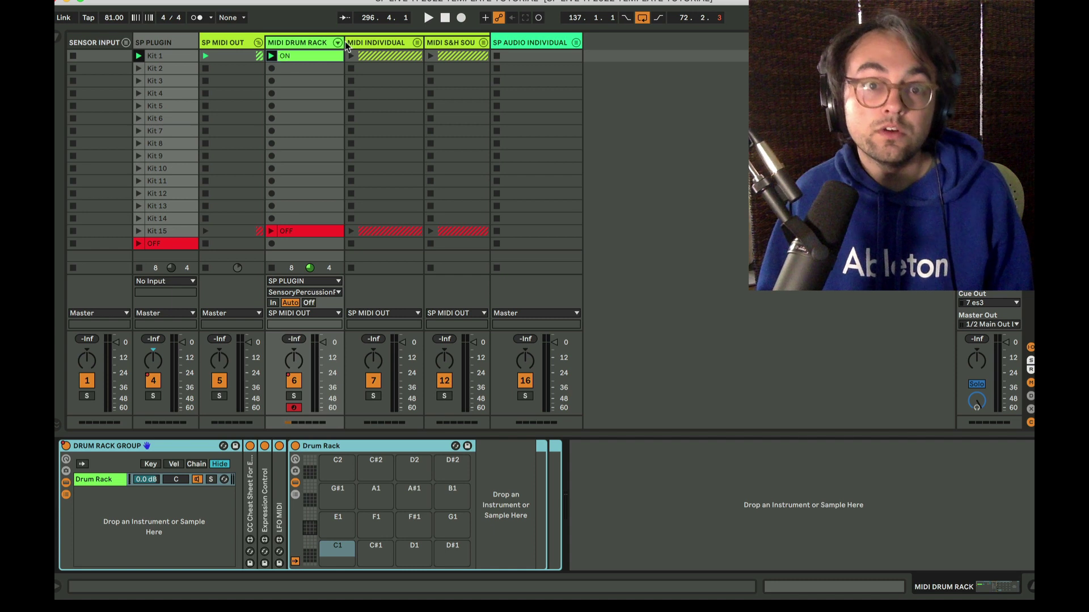
click(389, 44)
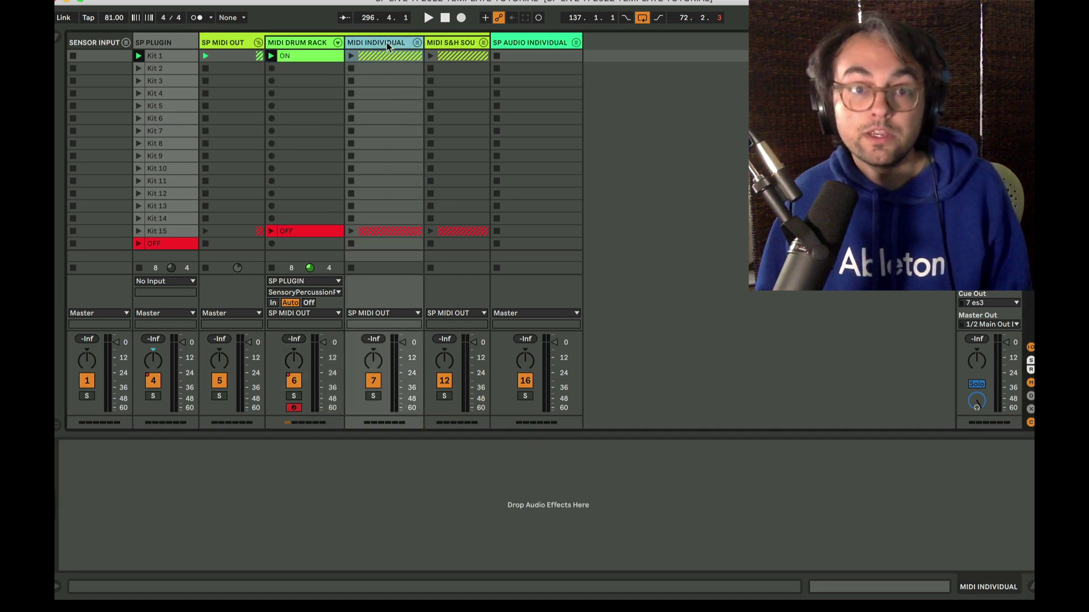
click(417, 45)
Inspect the KICK MIDI track's MIDI device chain, then show SP PLUGIN's plugin device.
click(463, 50)
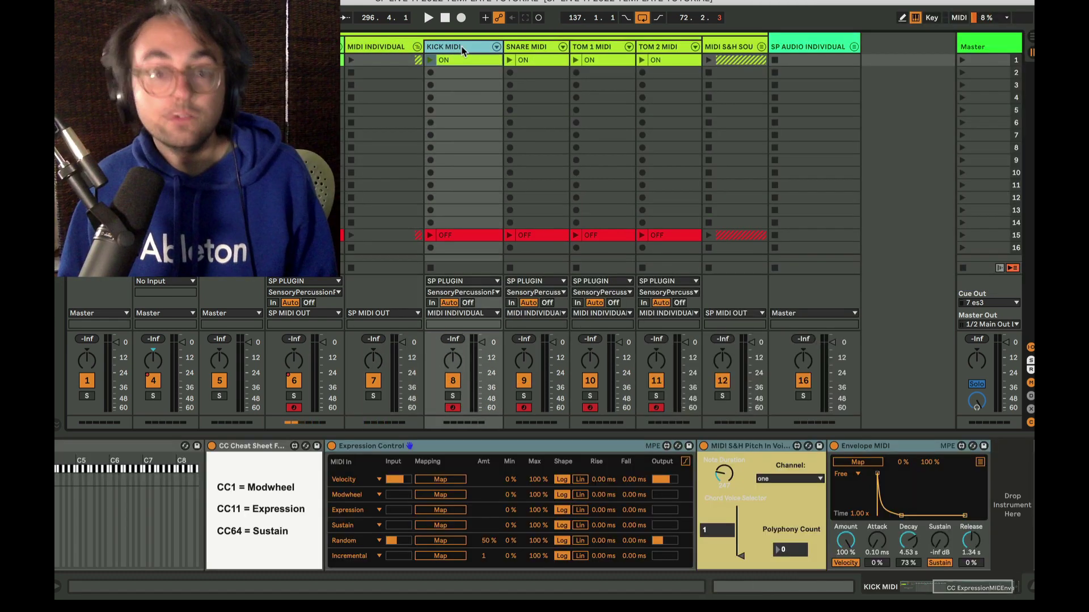
click(376, 46)
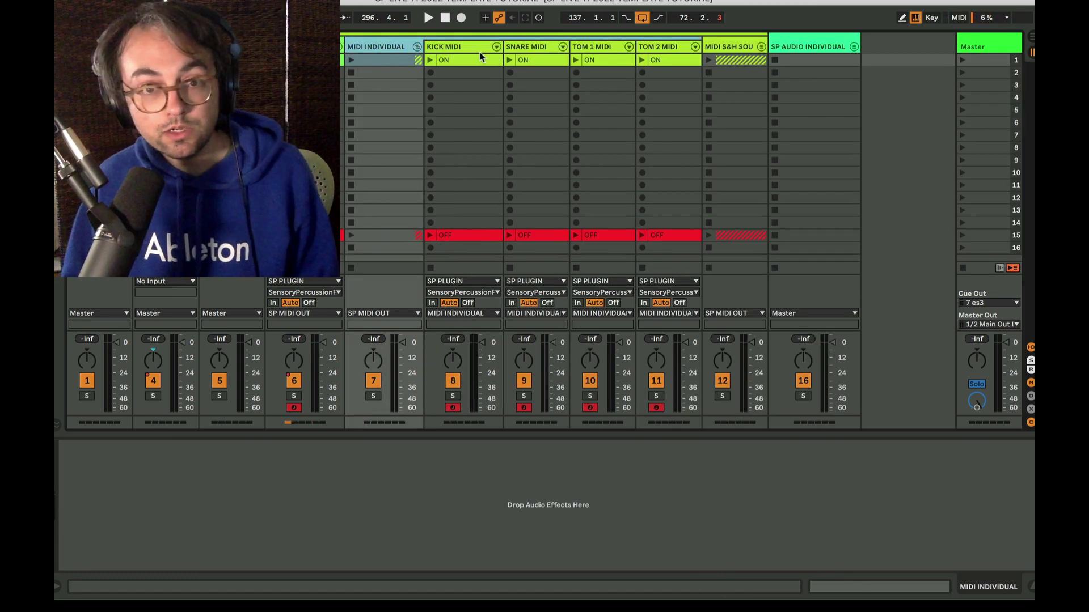
click(479, 57)
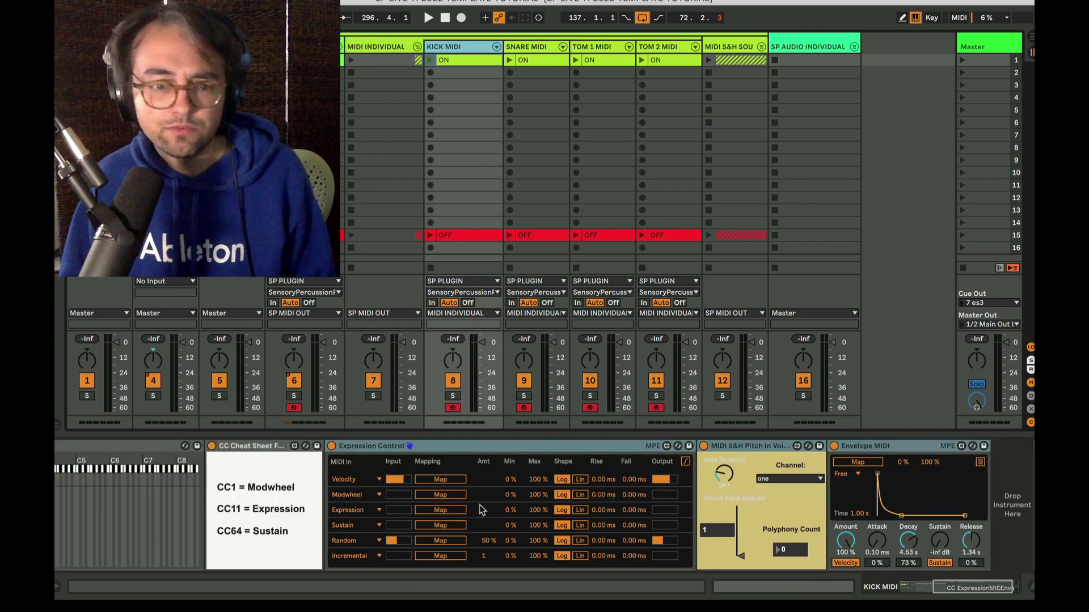
click(168, 324)
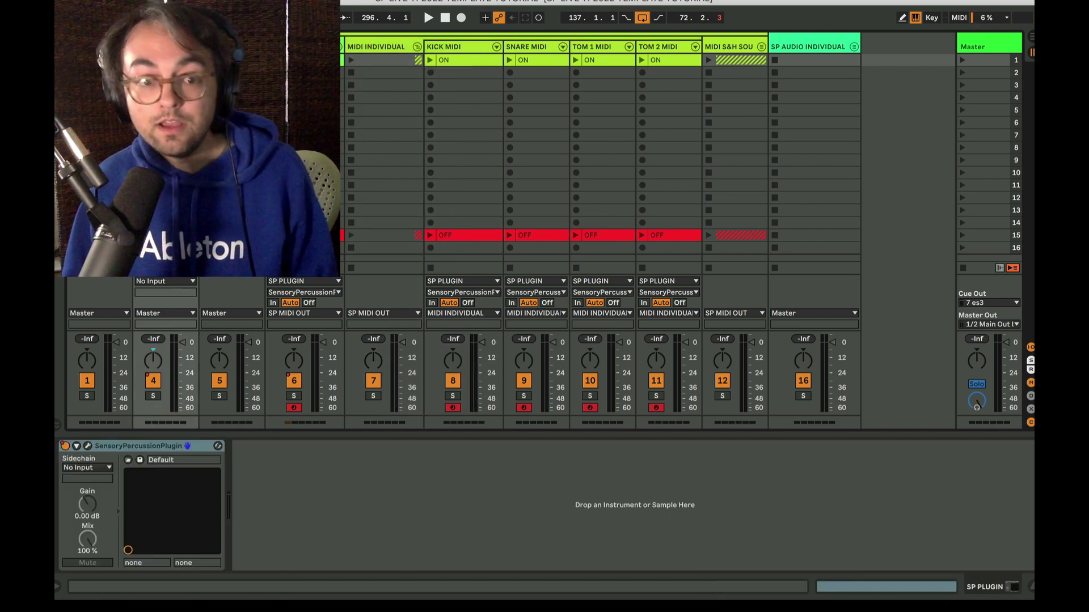
Open the plugin's MIDI settings and confirm the output channel stays at 3.
click(88, 445)
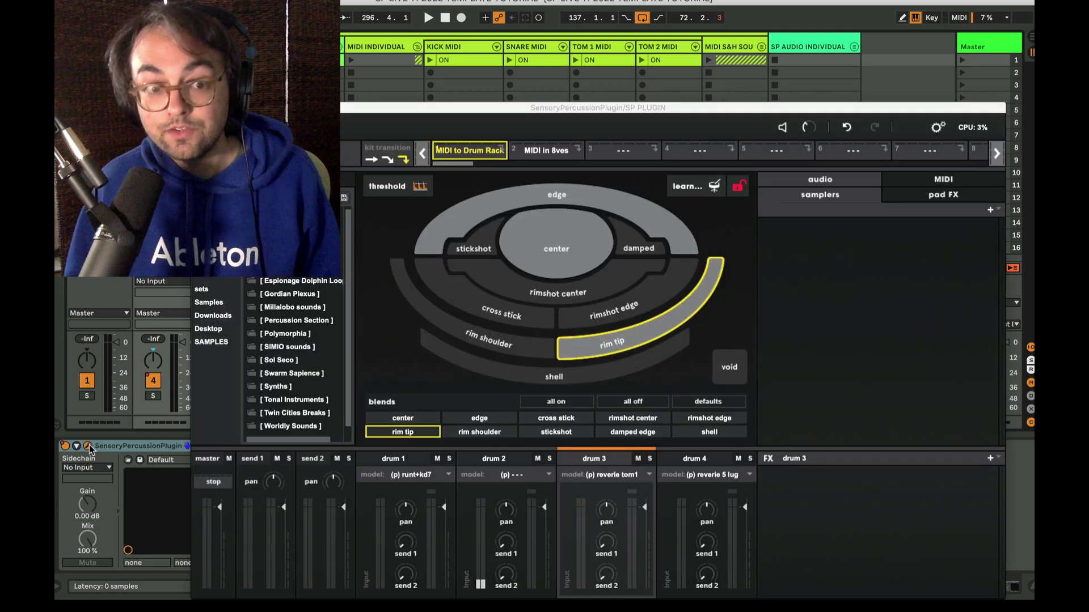
click(938, 180)
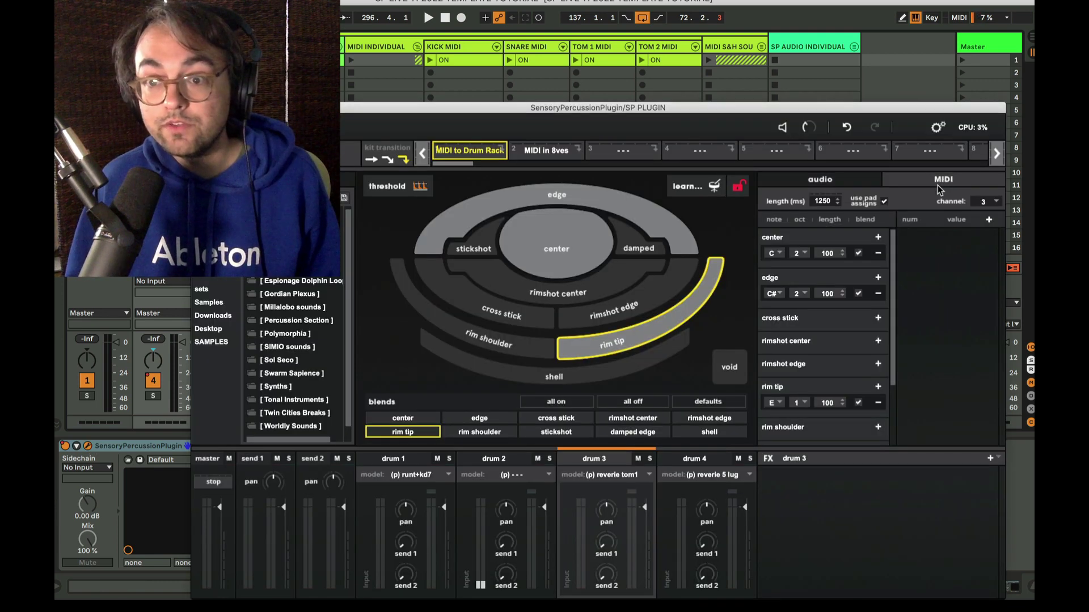
click(990, 202)
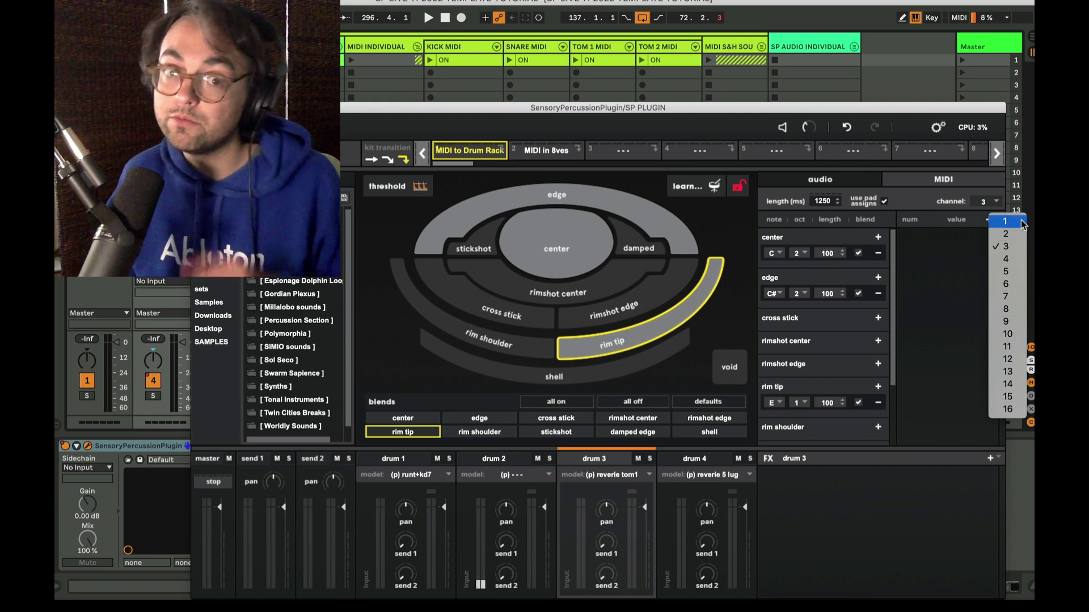
click(928, 271)
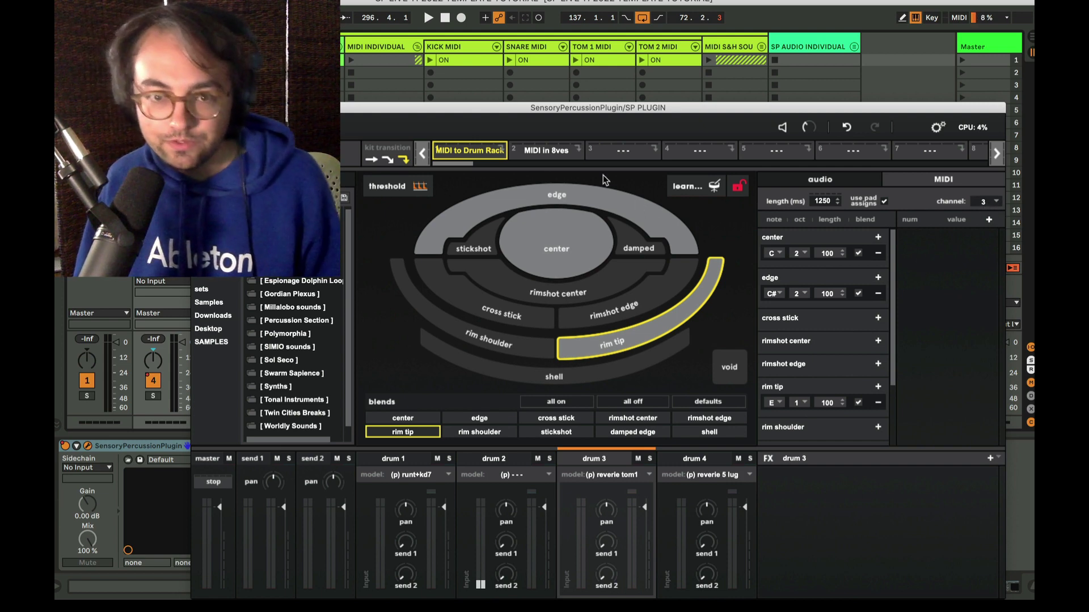
drag(498, 108, 487, 91)
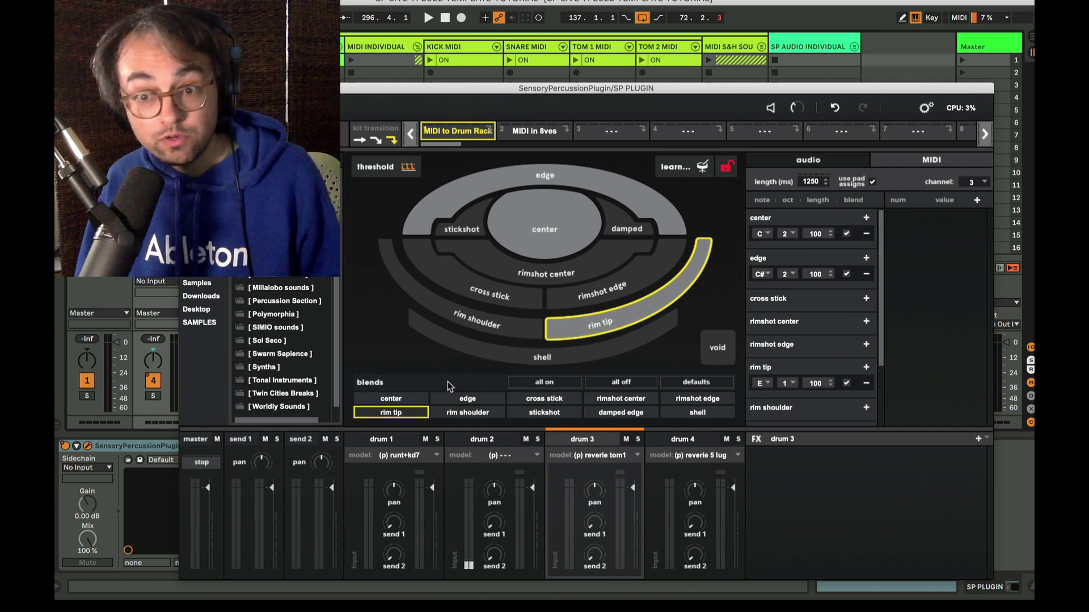
Switch to the 'MIDI in 8ves' kit and review drums 1–4's MIDI channel and octave.
click(544, 134)
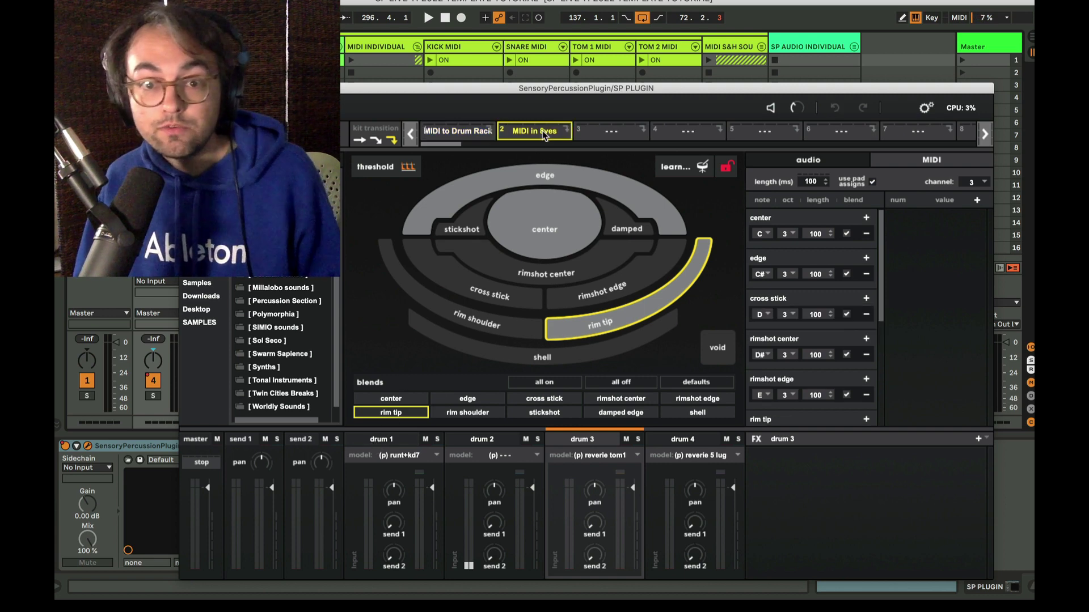
click(389, 444)
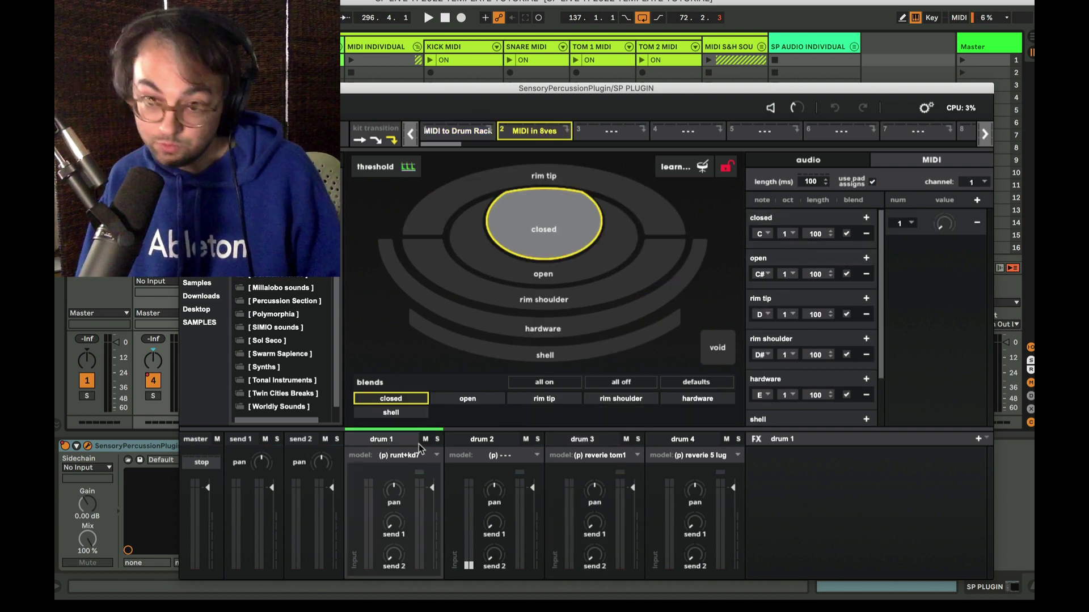
scroll(794, 312, down, 2)
scroll(804, 362, up, 2)
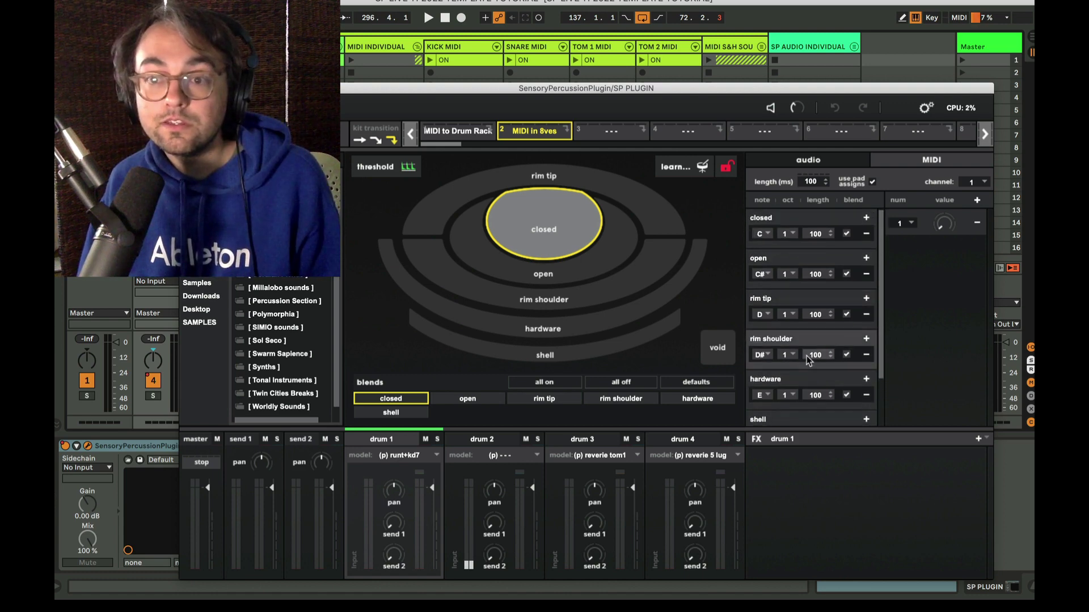
click(490, 447)
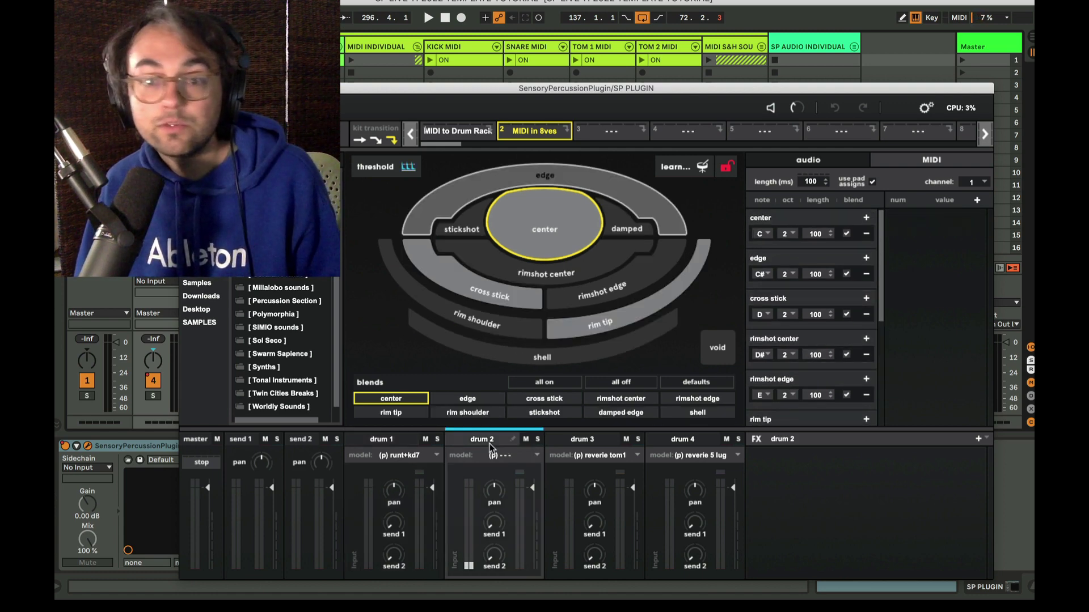
click(598, 444)
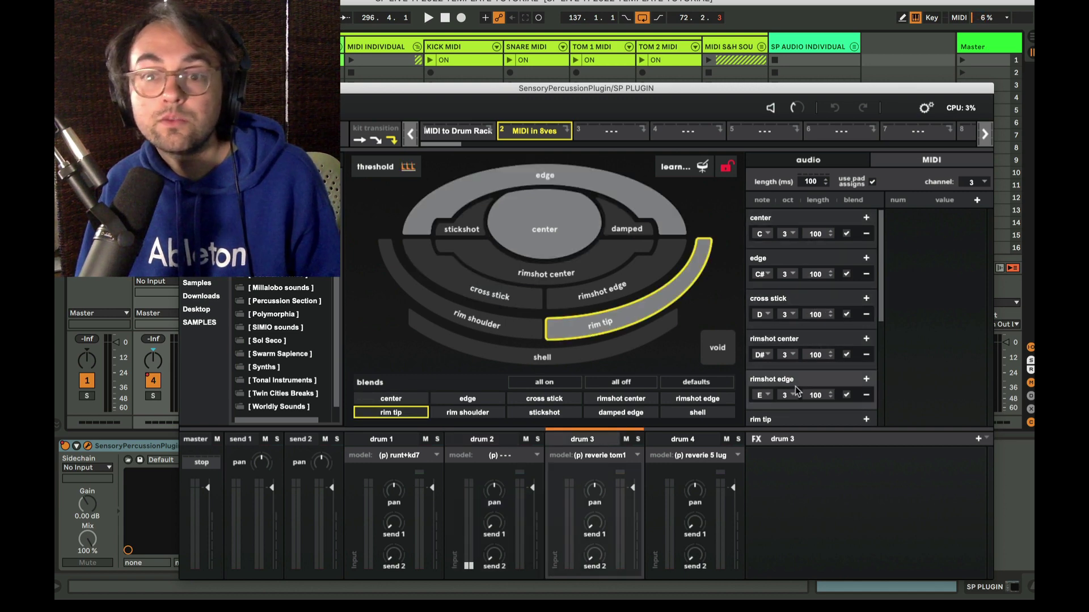
click(689, 448)
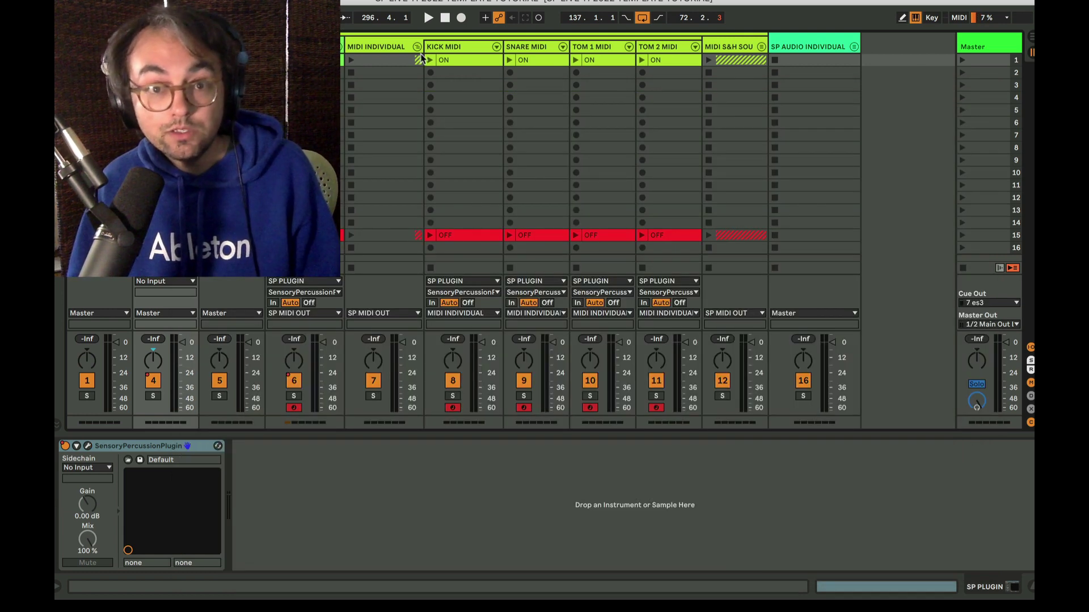
Show SNARE MIDI's Drum 2 / Octave 2 Parse chain, scrolling to Expression Control and MIDI S&H.
click(456, 51)
click(356, 519)
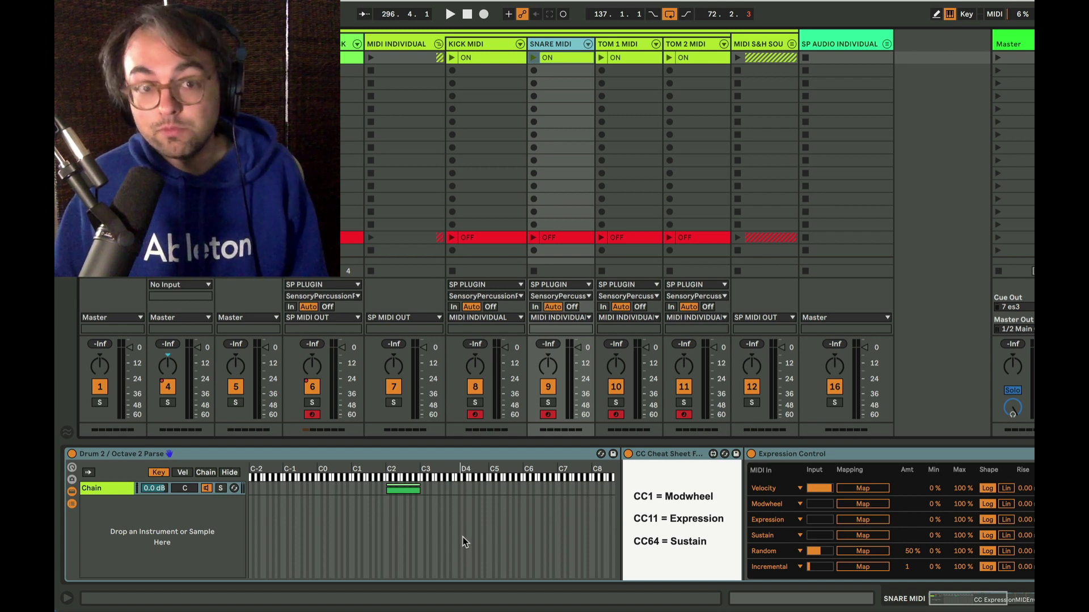
scroll(467, 535, right, 10)
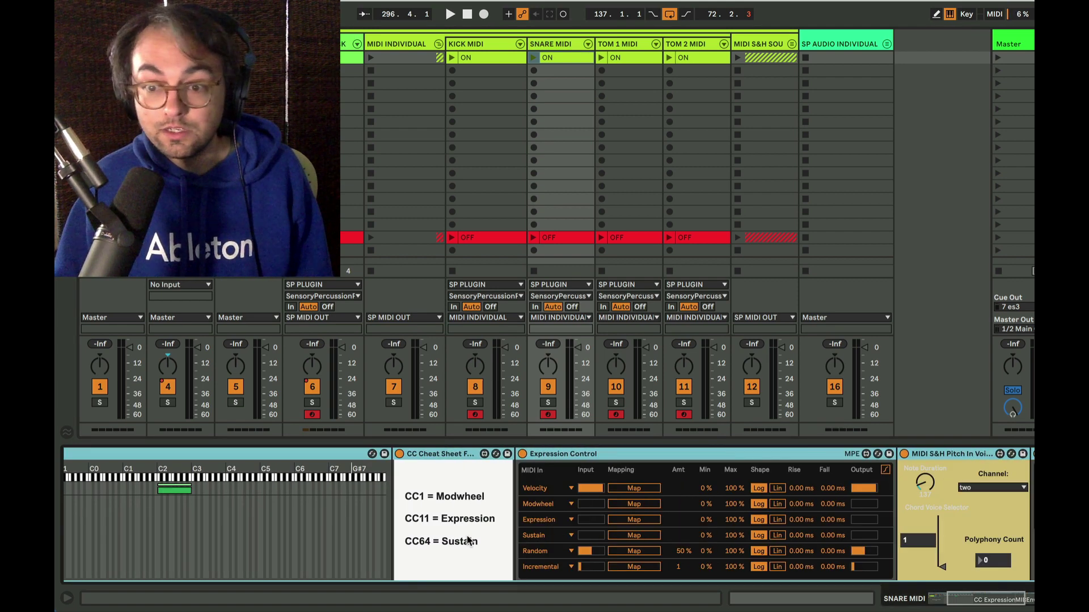
Scroll SNARE MIDI's device chain right to reveal Envelope MIDI, LFO MIDI and the Wavetable synth.
key(ctrl+alt+b)
scroll(939, 490, right, 8)
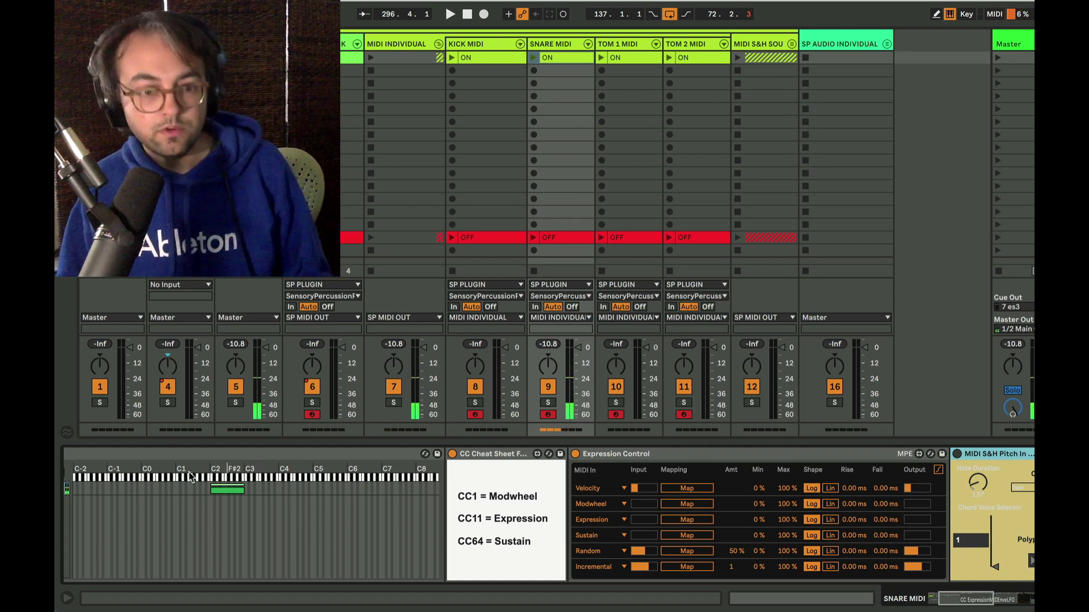
scroll(379, 485, right, 1)
scroll(378, 485, right, 15)
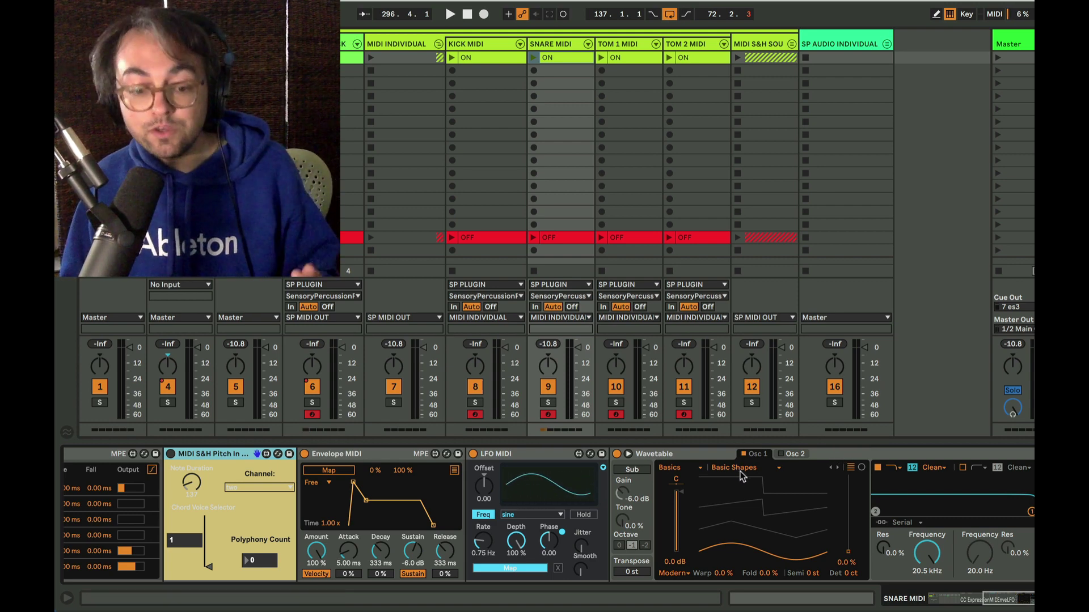
scroll(739, 471, left, 5)
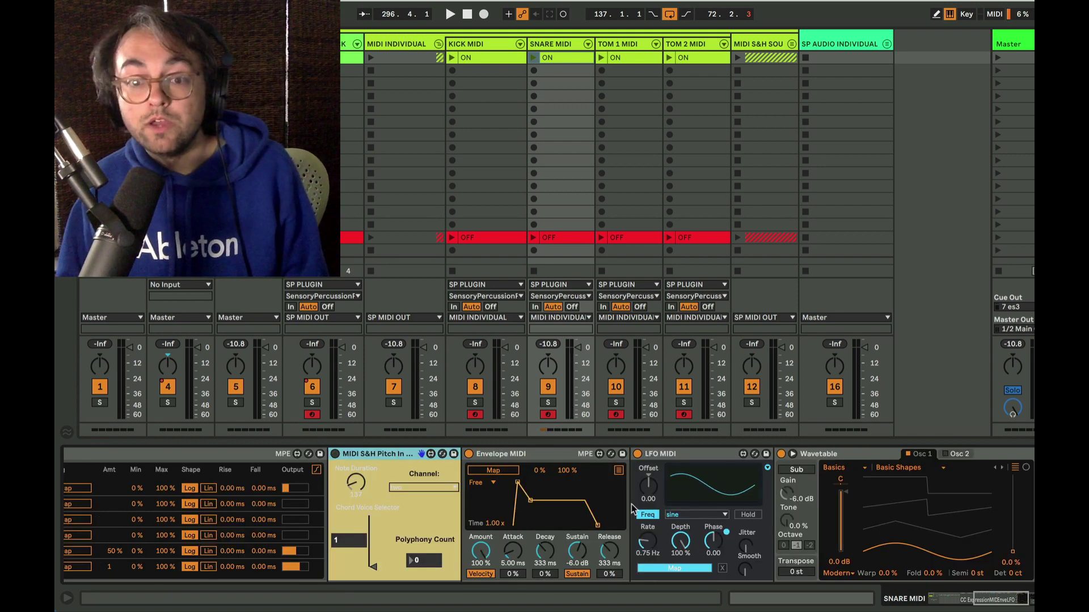
scroll(632, 507, right, 1)
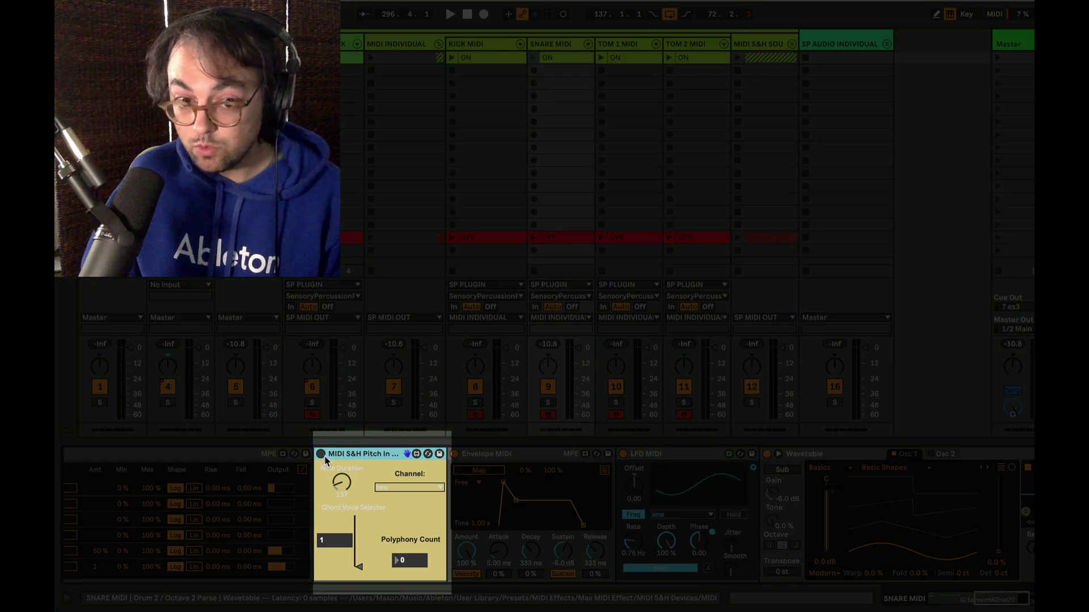
Turn on the MIDI S&H device and inspect the MIDI S&H 1 and 2 tracks' devices.
click(321, 454)
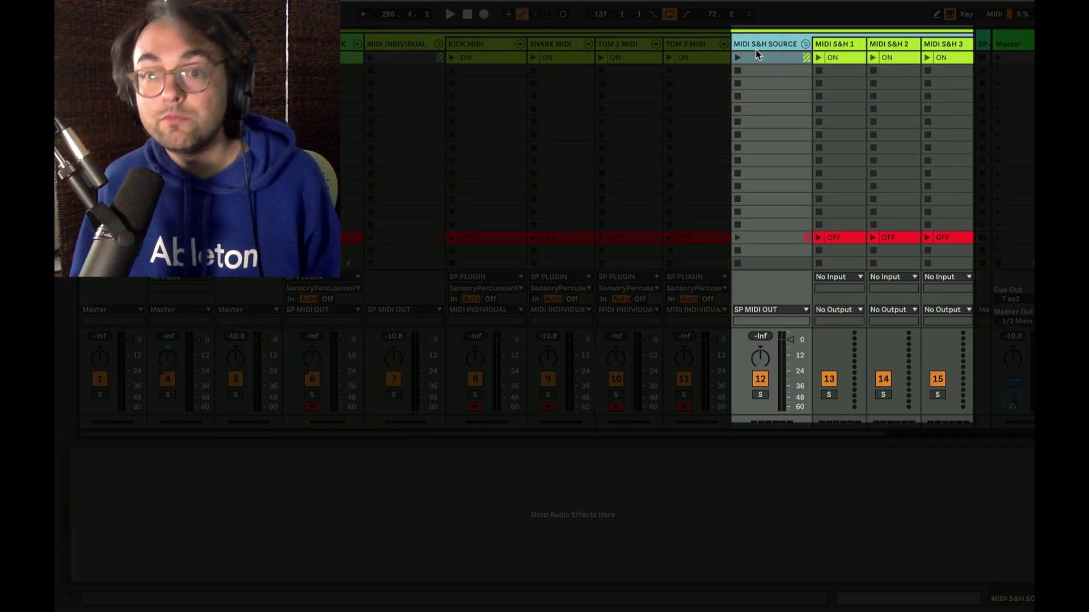
click(838, 46)
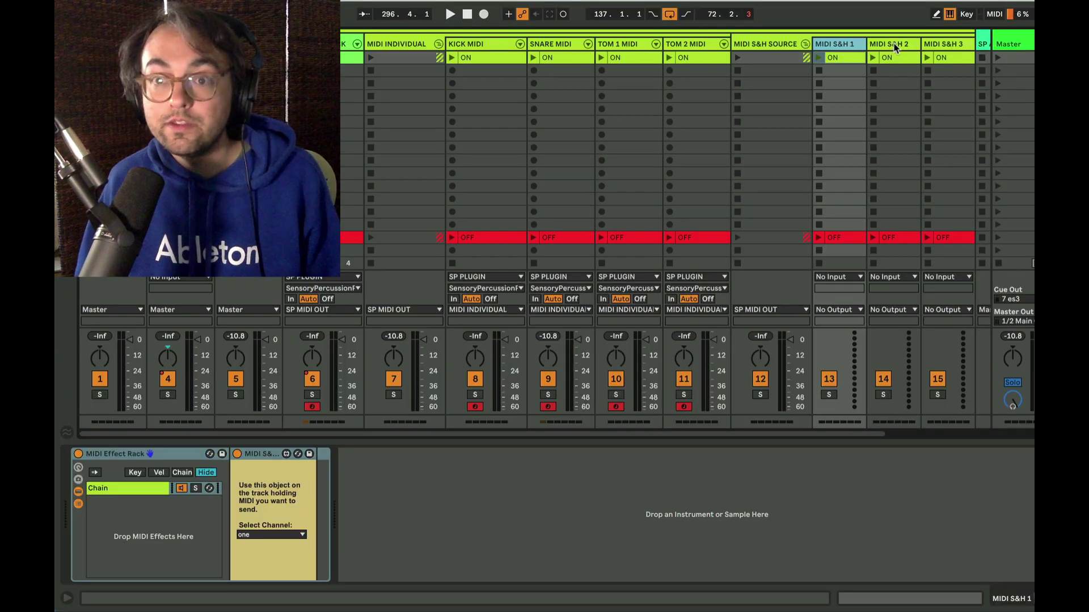
click(900, 46)
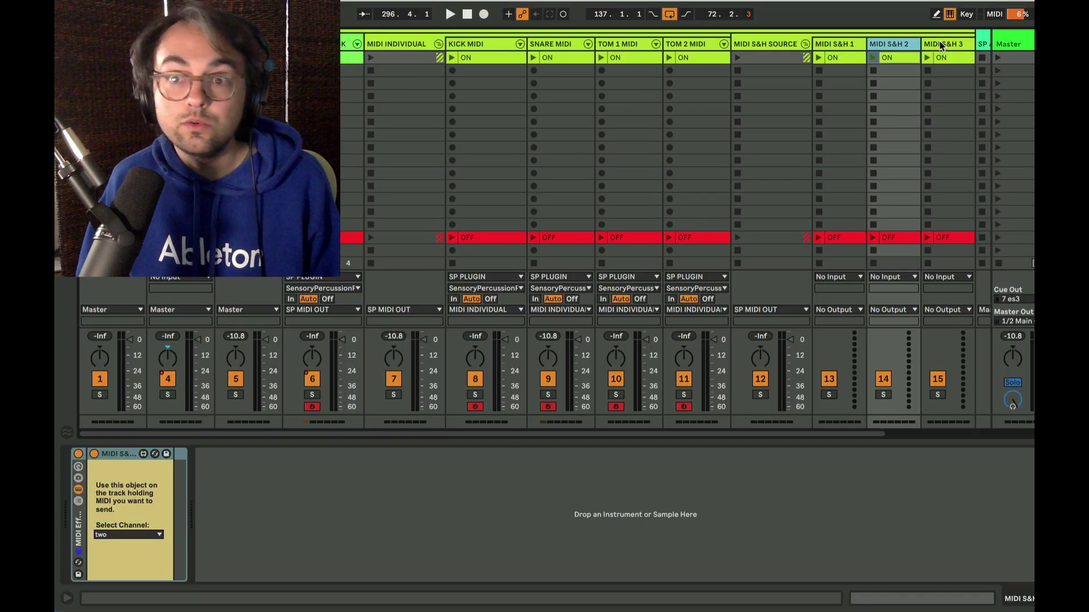
click(838, 45)
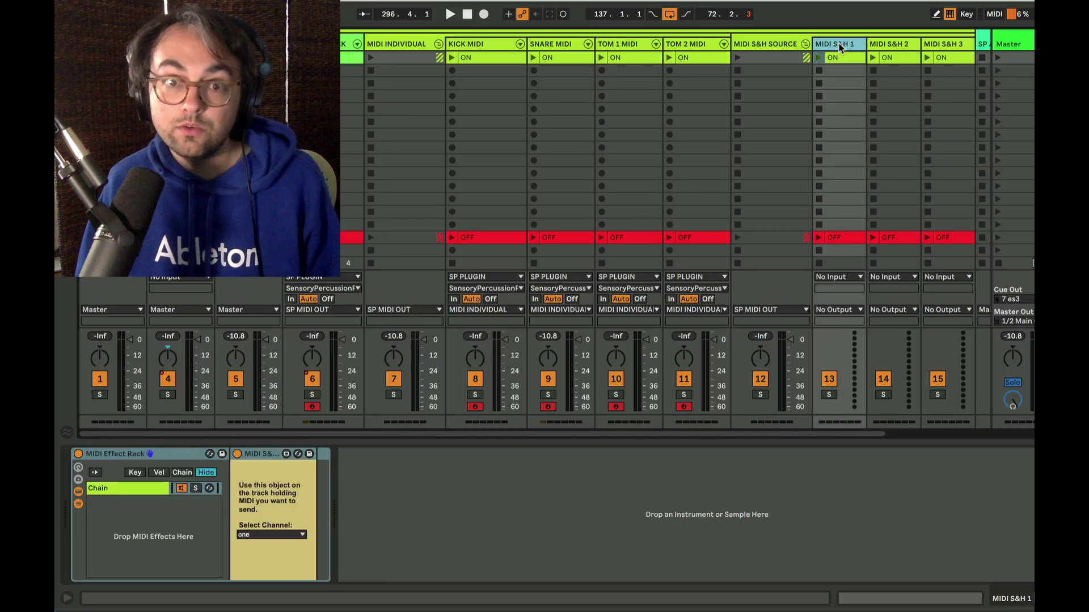
Check SNARE MIDI's devices, then open the MIDI S&H 2 ON clip in Clip View.
click(559, 46)
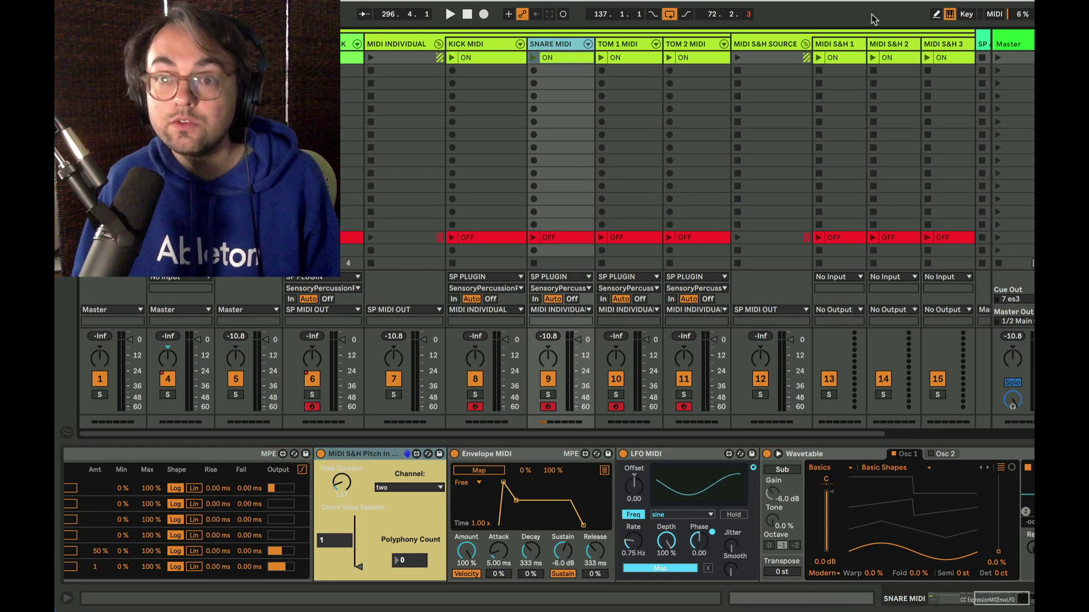
click(905, 45)
click(891, 58)
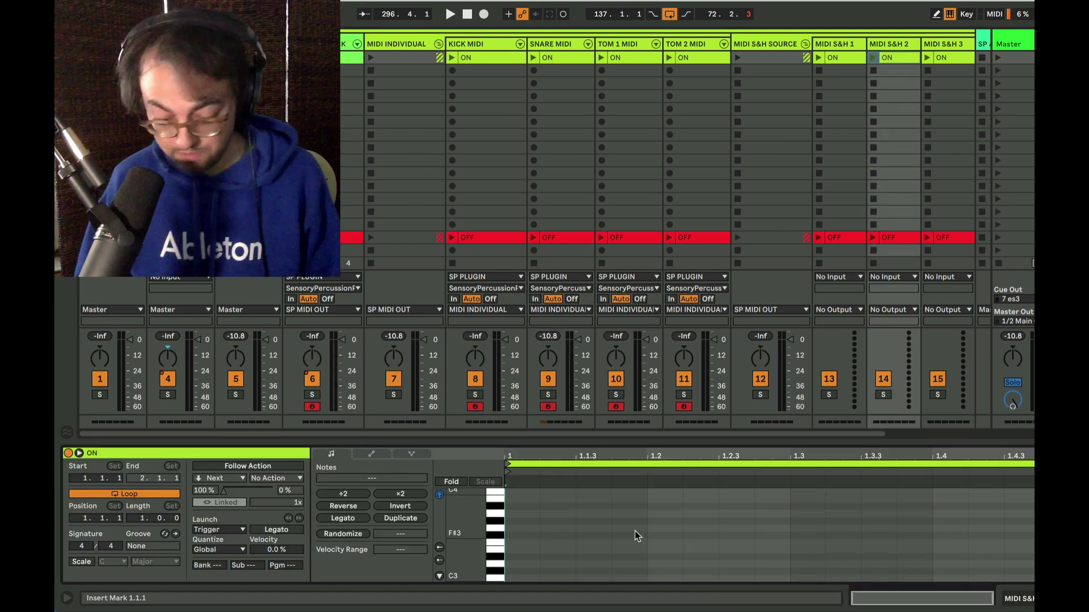
Draw nine scattered melody notes into the MIDI S&H 2 ON clip in Draw Mode.
key(b)
click(522, 542)
click(593, 521)
click(700, 528)
click(700, 542)
click(772, 557)
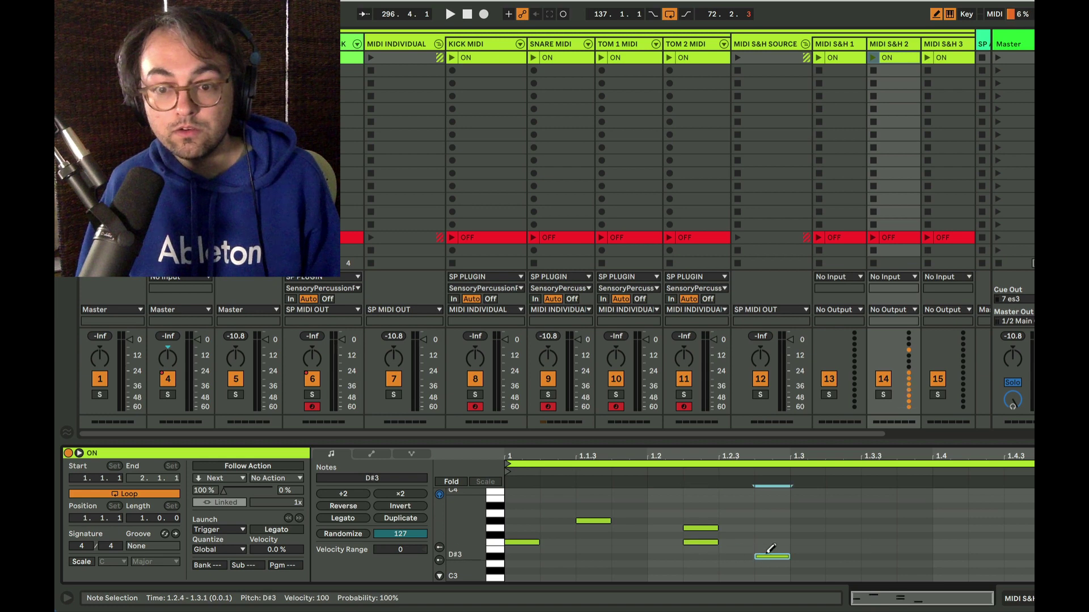
click(807, 542)
click(878, 521)
click(986, 535)
click(1019, 563)
Launch the clip, set SNARE MIDI's polyphony count to 2, and return to the clip's notes.
click(872, 58)
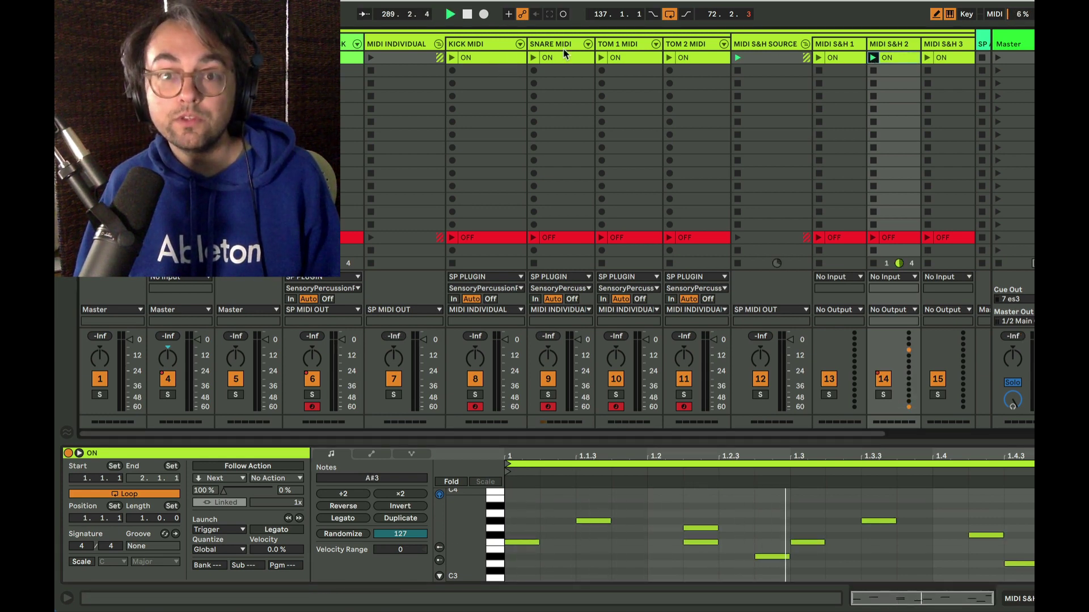
click(545, 43)
drag(975, 600, 1003, 607)
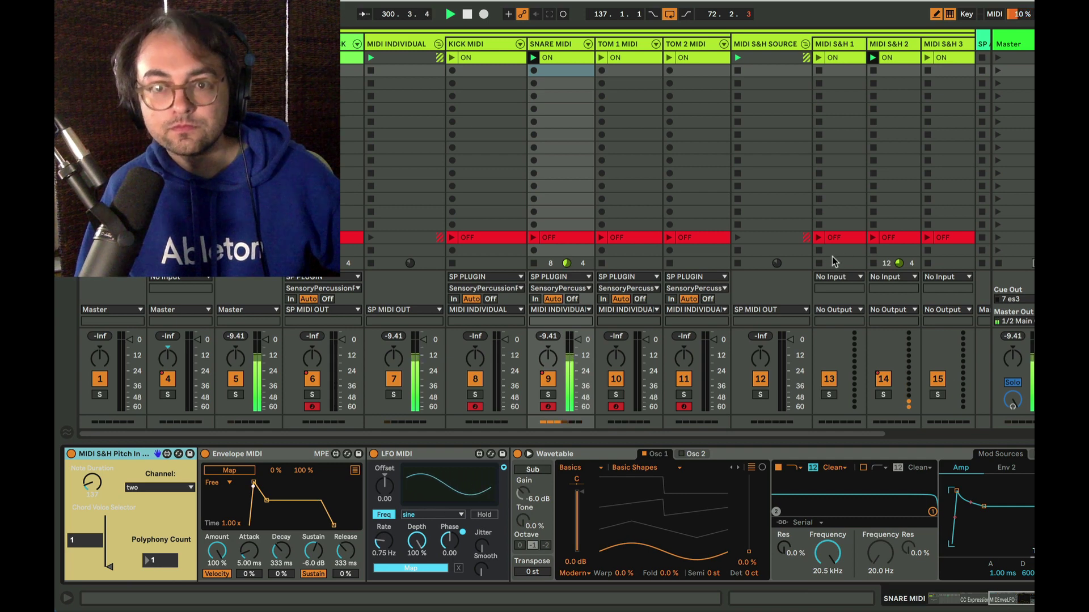
click(897, 57)
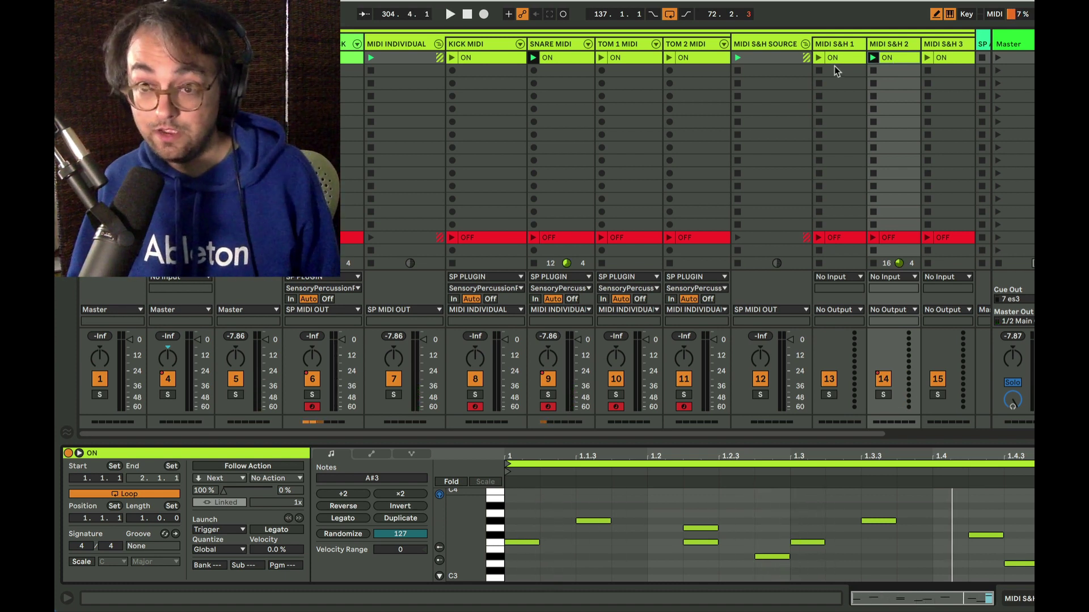
Stop the MIDI S&H 2 clip and inspect the SNARE and KICK MIDI device chains.
click(872, 75)
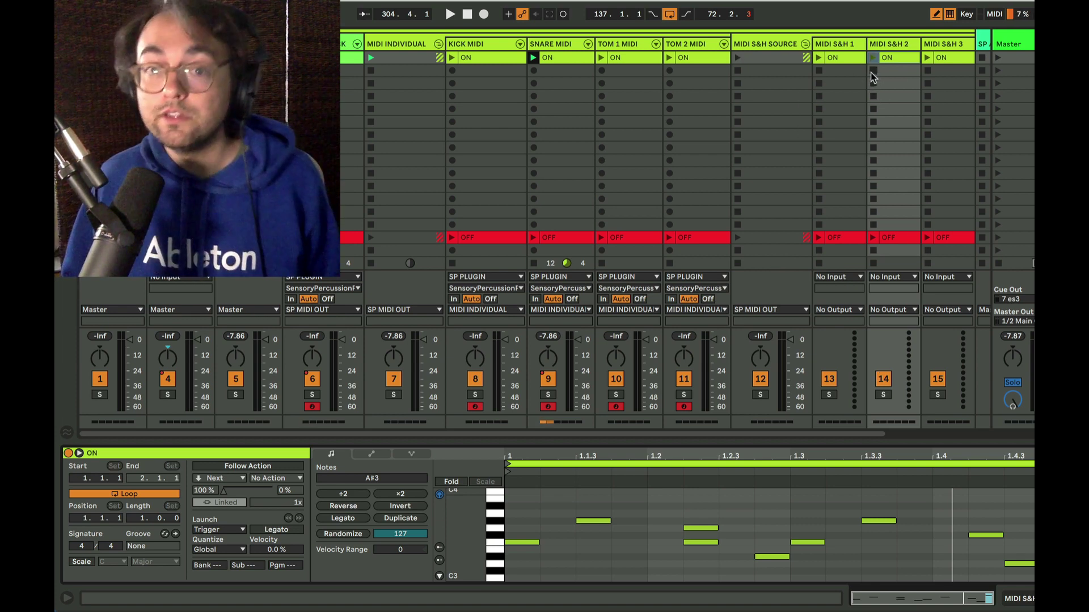
click(538, 91)
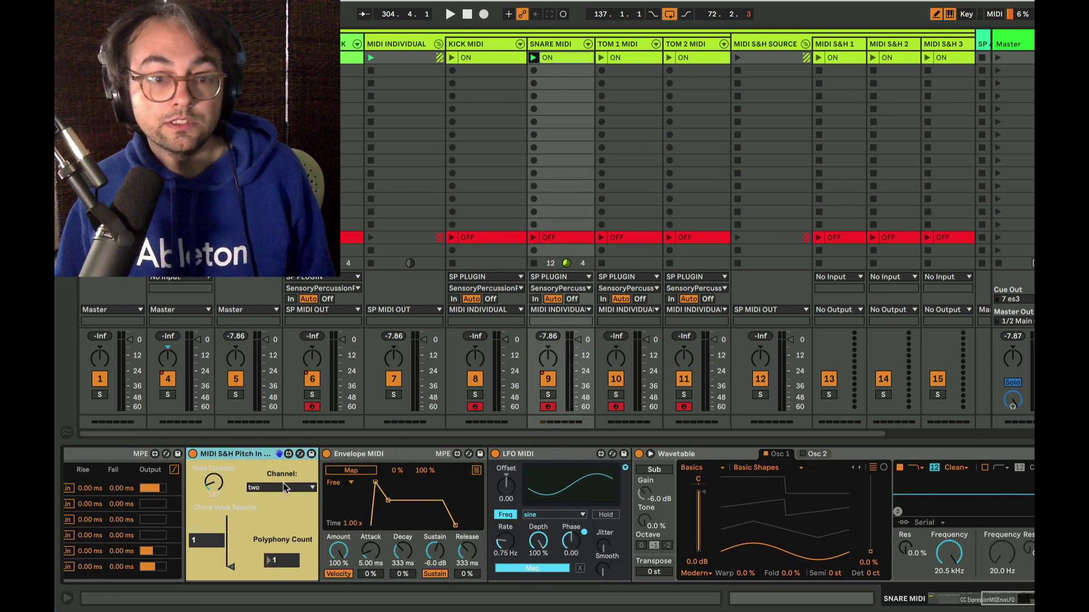
click(491, 45)
scroll(574, 542, right, 10)
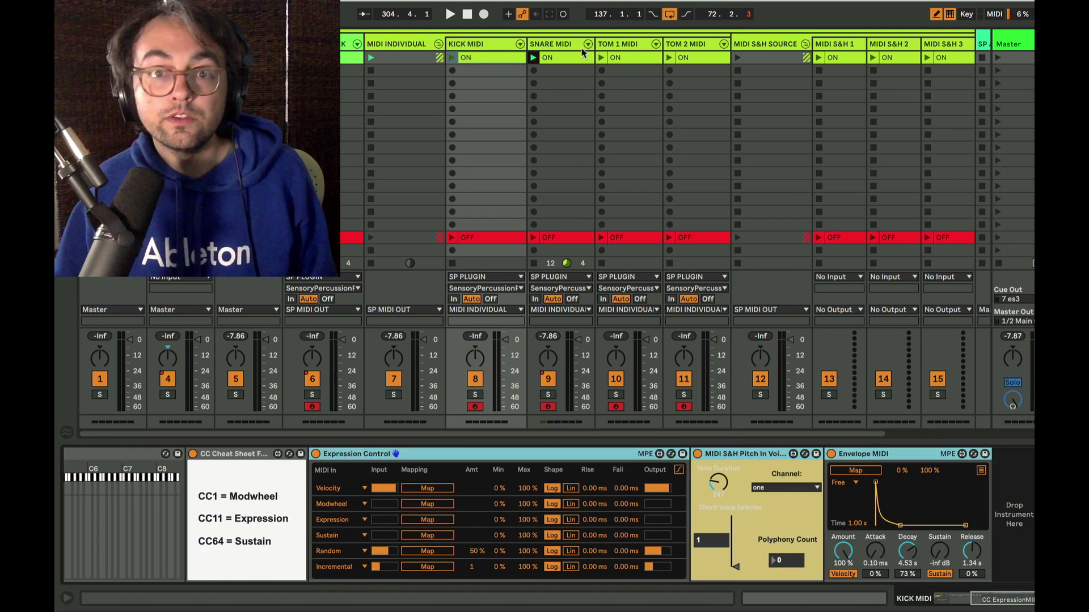
Review TOM 1 MIDI, then SNARE MIDI's Expression Control and Envelope MIDI devices.
click(618, 46)
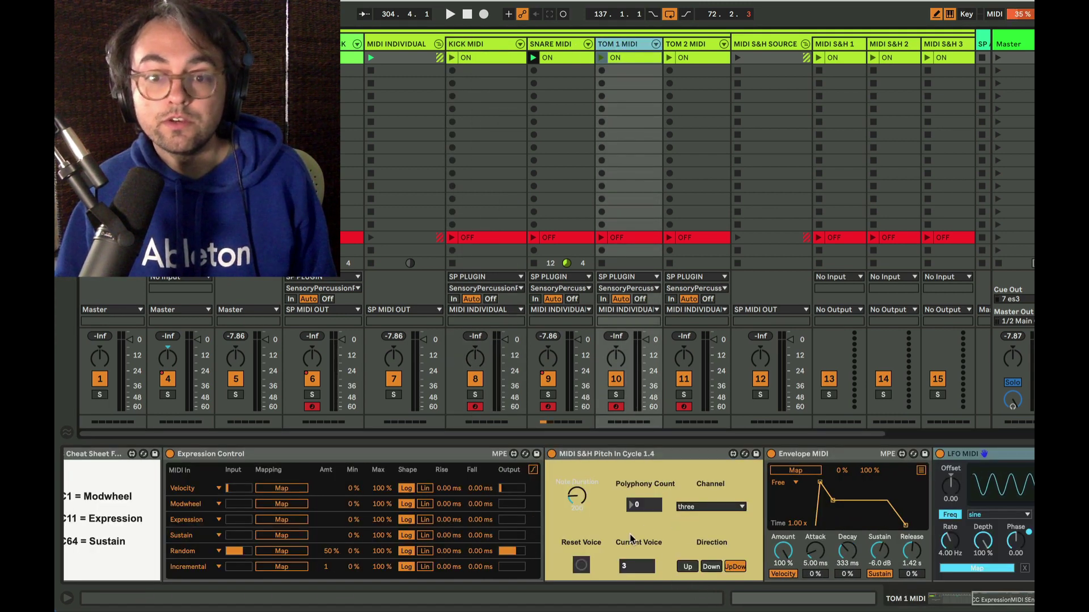
key(Left)
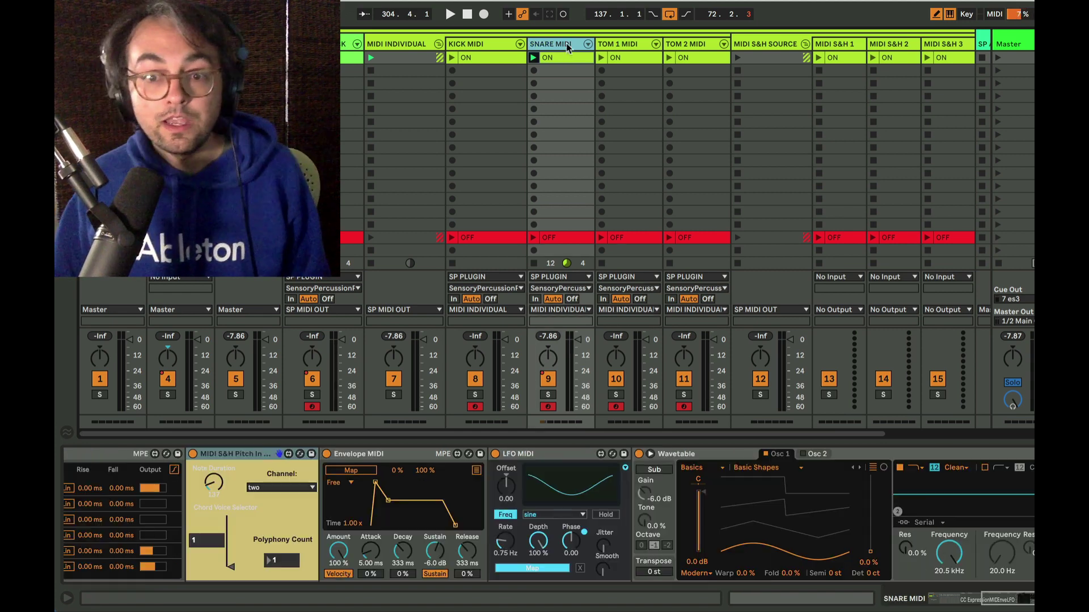
scroll(481, 526, left, 10)
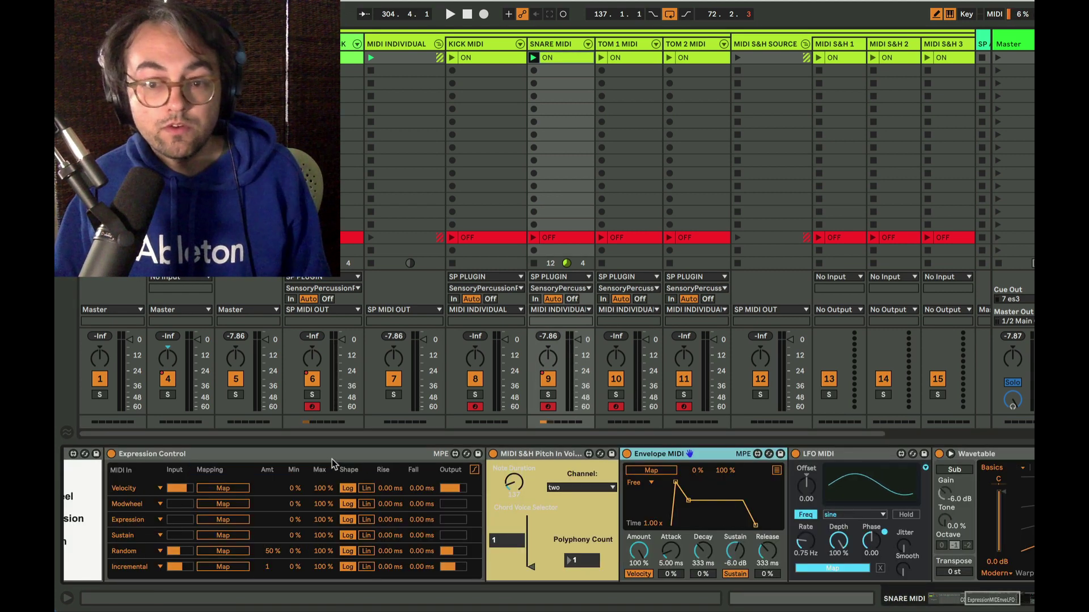
key(Left)
key(Left)
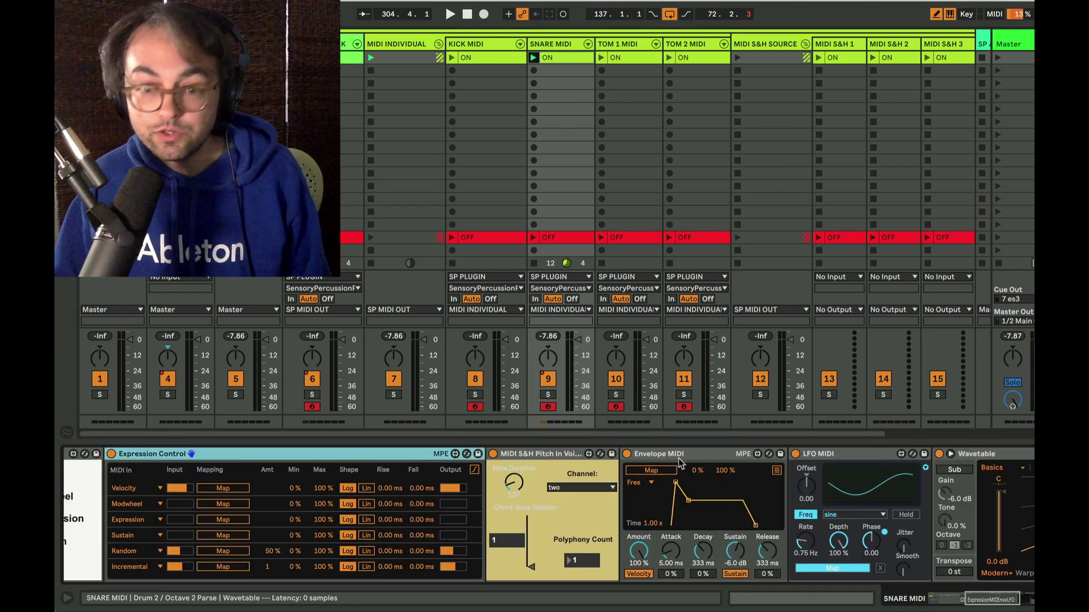
click(675, 460)
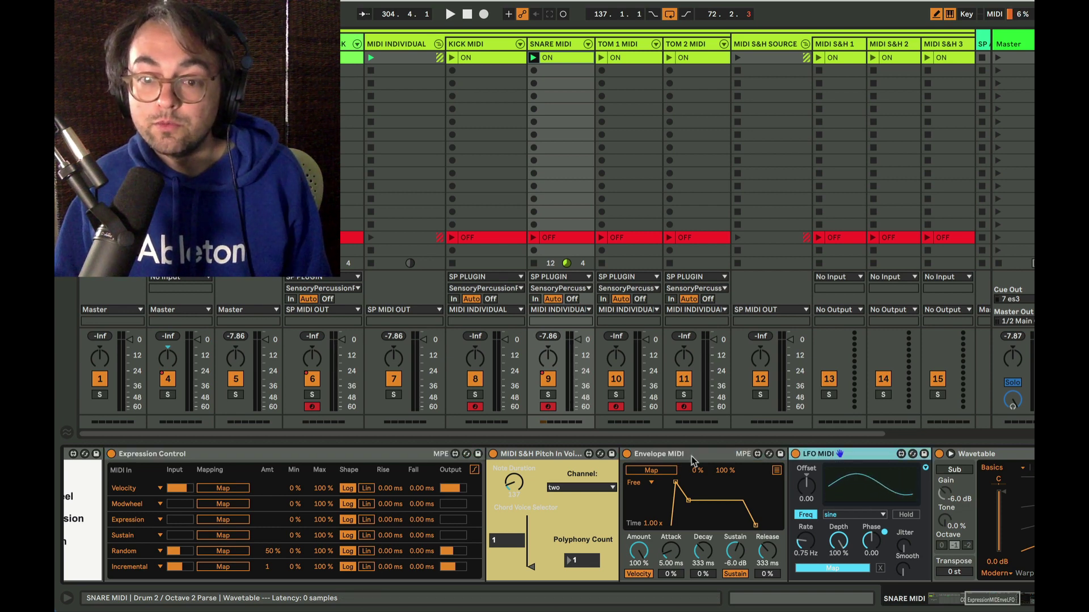
scroll(671, 477, right, 8)
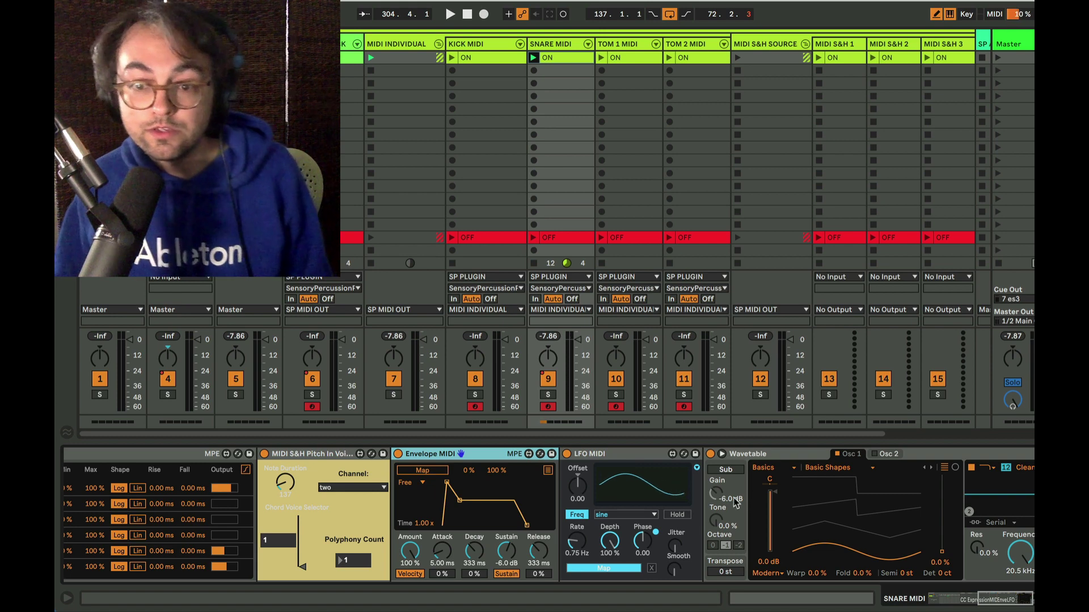
scroll(671, 481, right, 4)
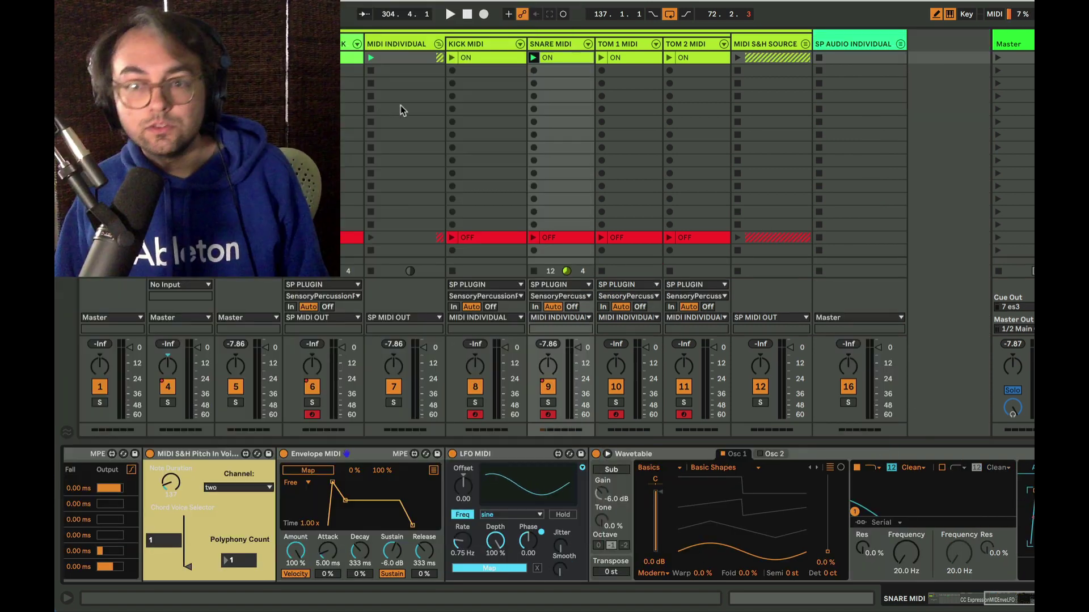
Fold the MIDI INDIVIDUAL group, select Master scenes 2, 3 and 1, and toggle MIDI Map mode.
click(438, 44)
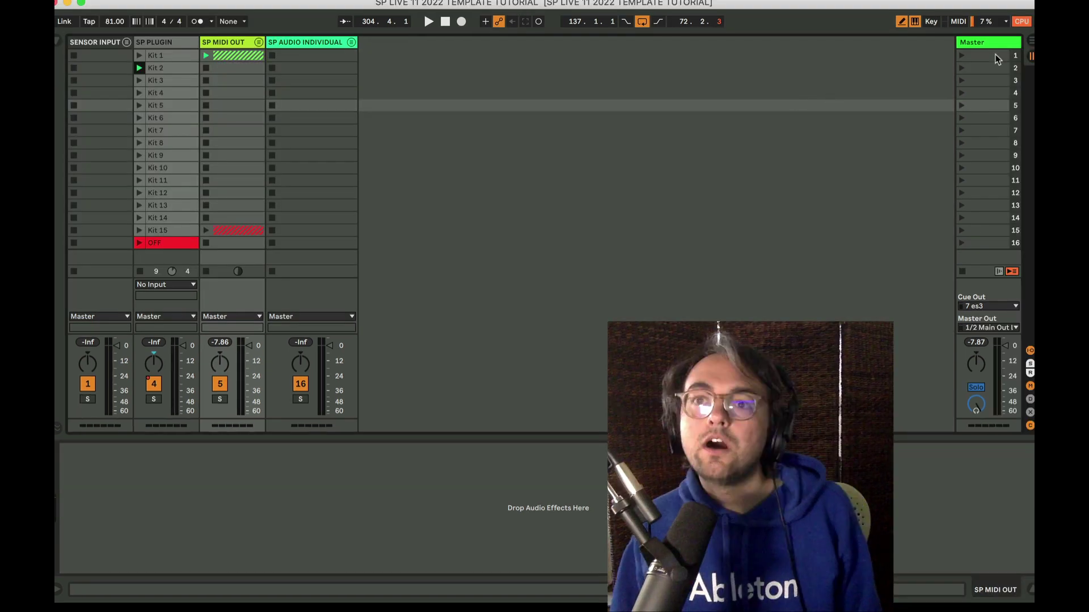
click(985, 68)
click(979, 83)
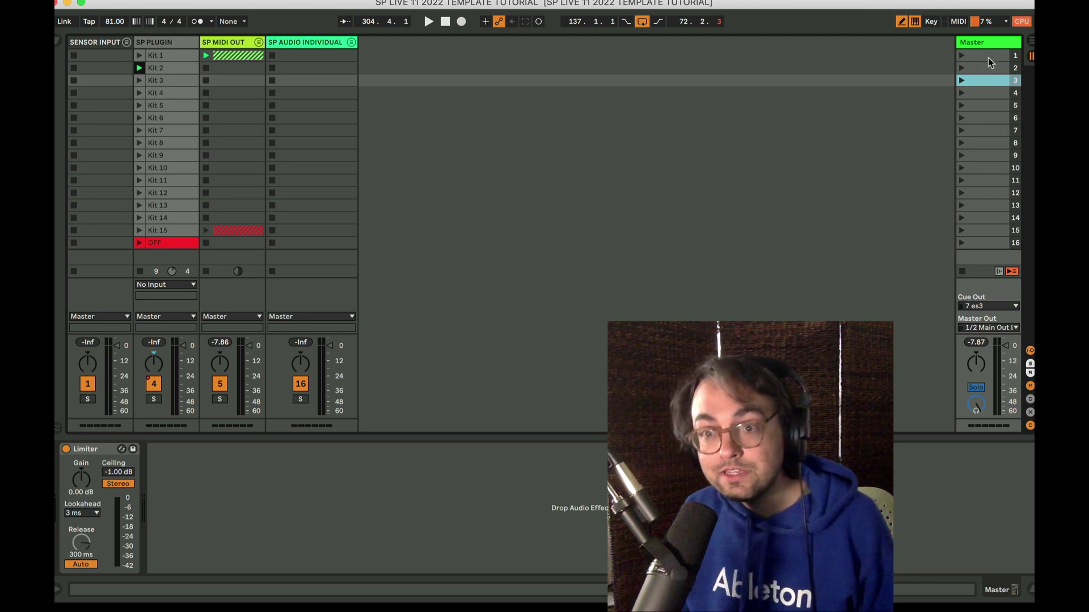
click(984, 57)
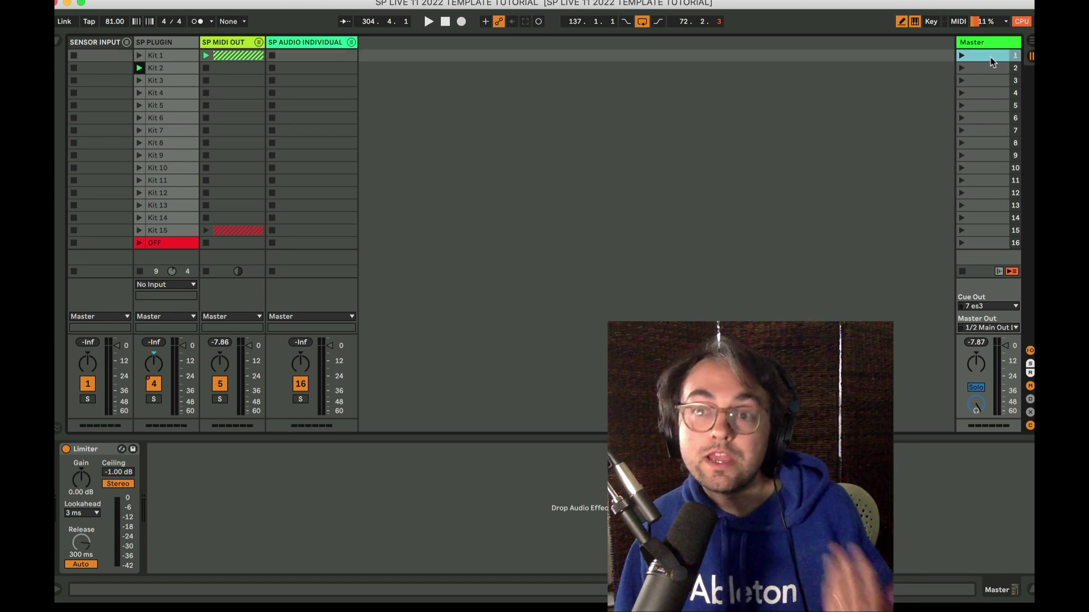
key(super+m)
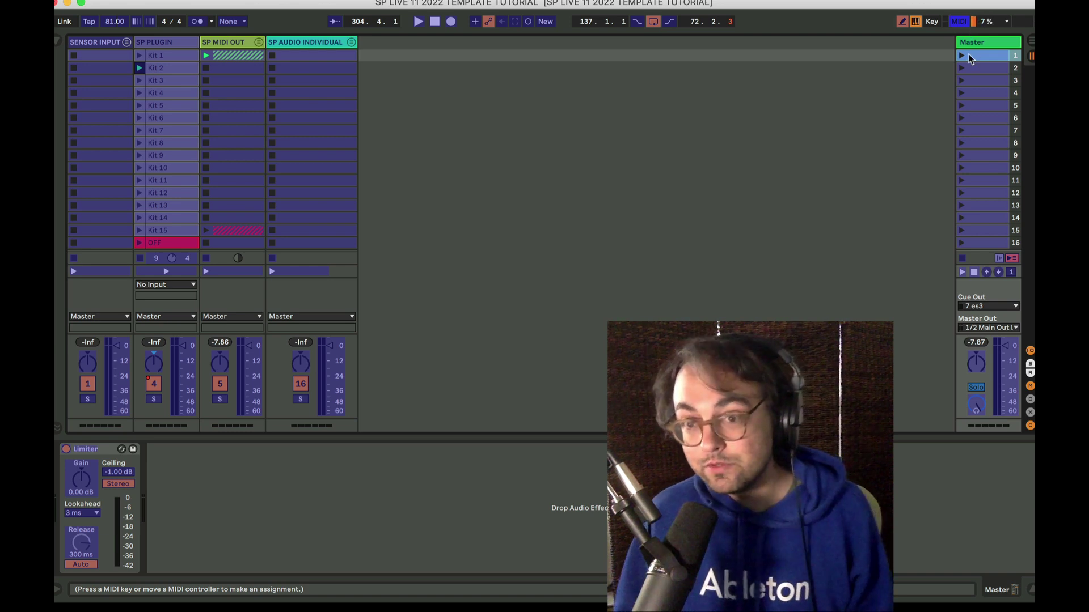
click(958, 26)
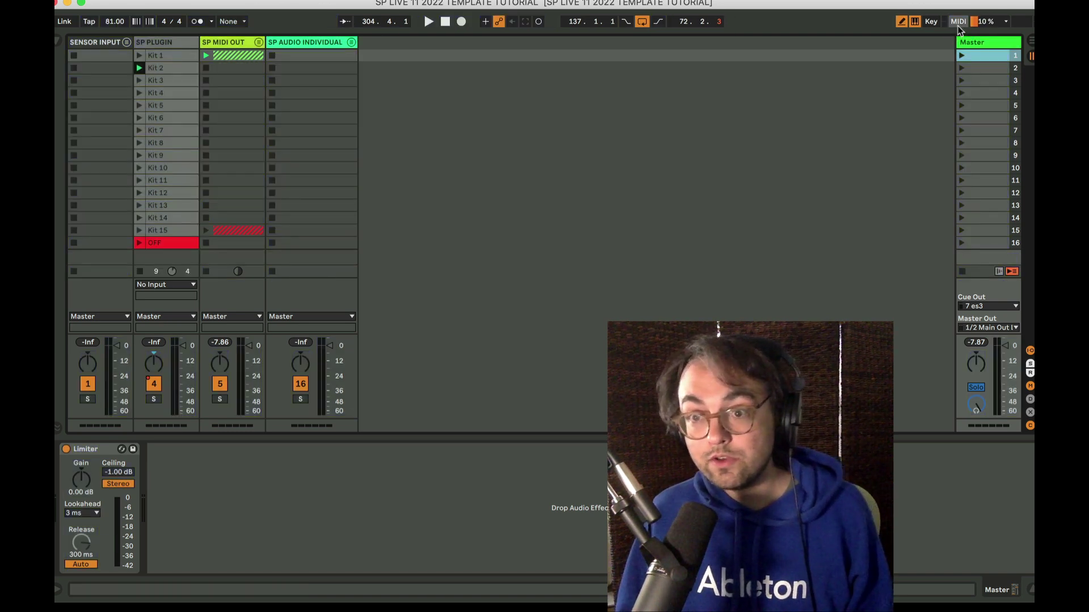
Enable a Next follow action on scene 1 after 3.0.0 and launch scene 1.
click(983, 61)
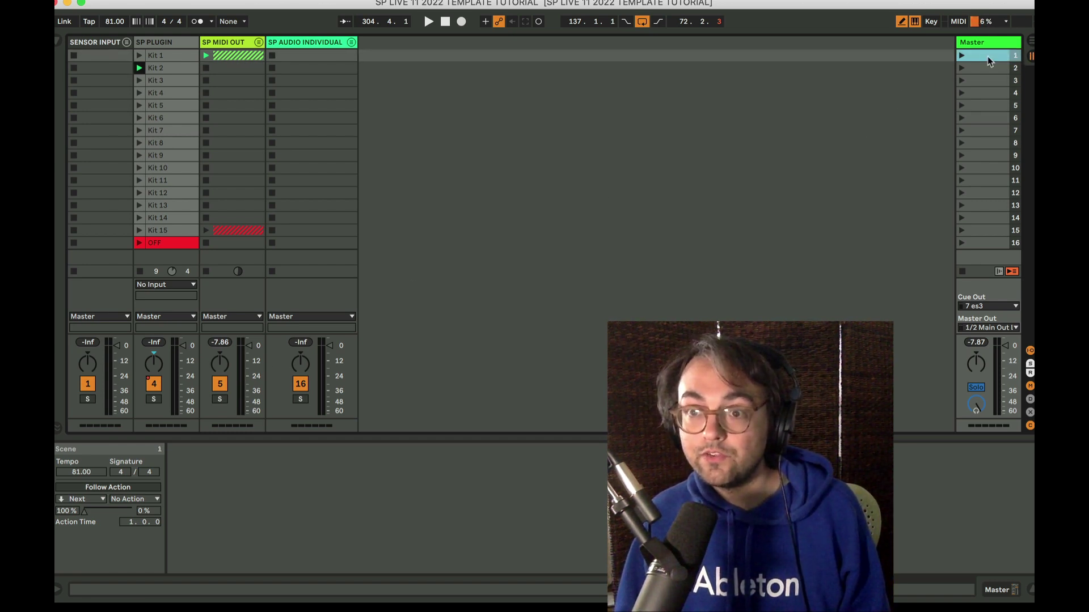
click(107, 488)
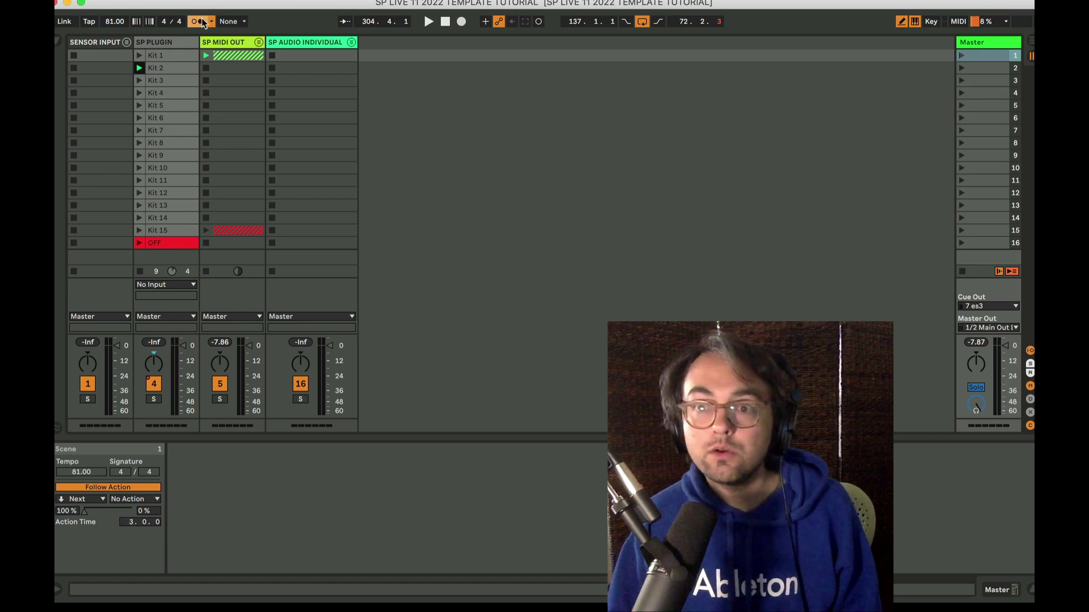
click(961, 56)
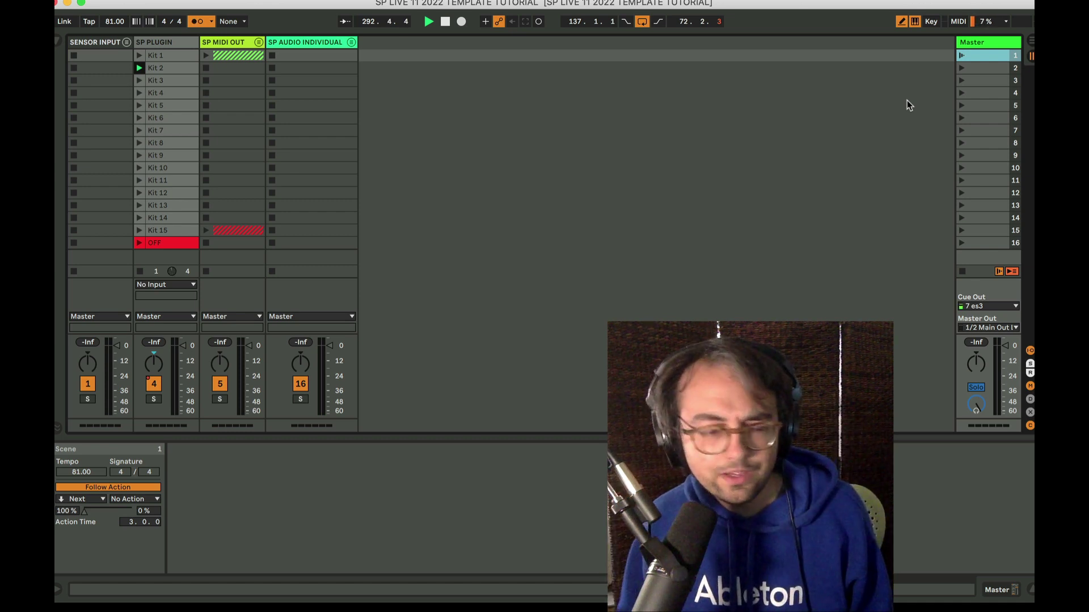
Expand MIDI DRUM RACK's Expression Control device, then fold the SP MIDI OUT group closed.
click(986, 57)
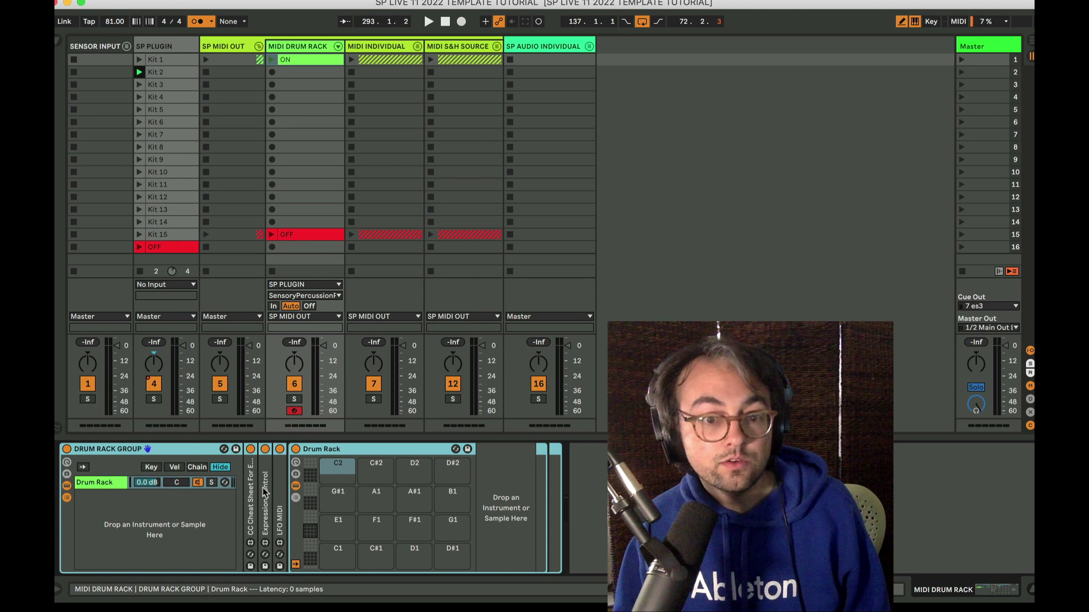
double_click(265, 492)
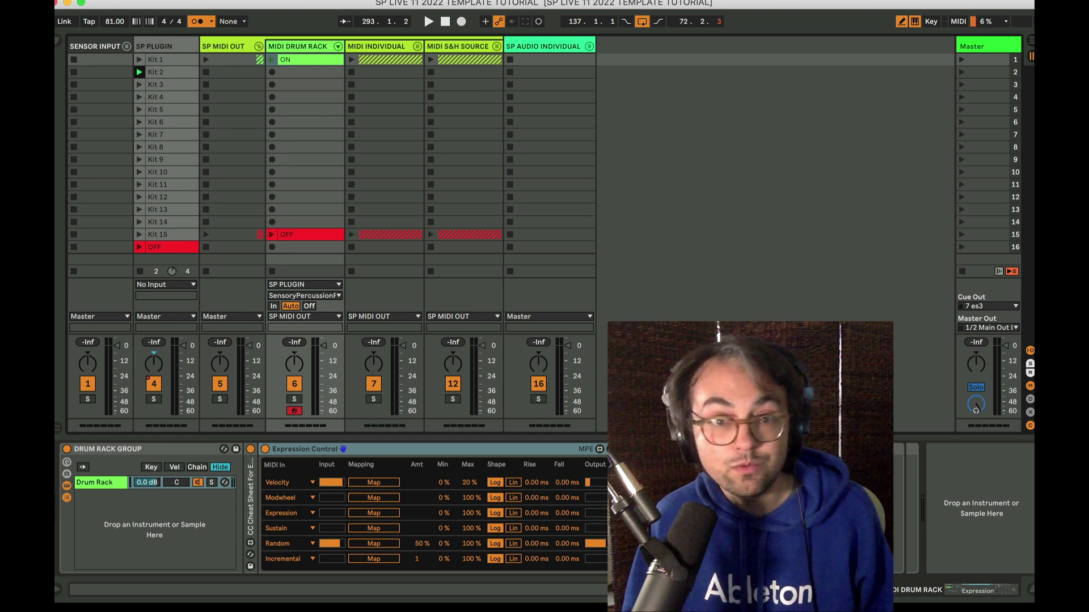
click(678, 250)
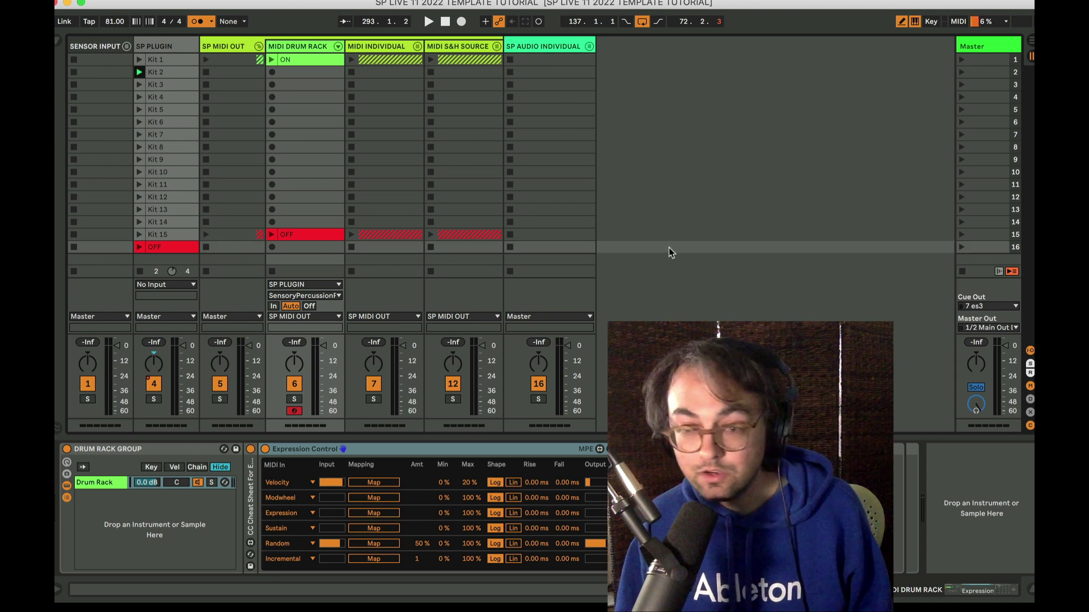
click(426, 448)
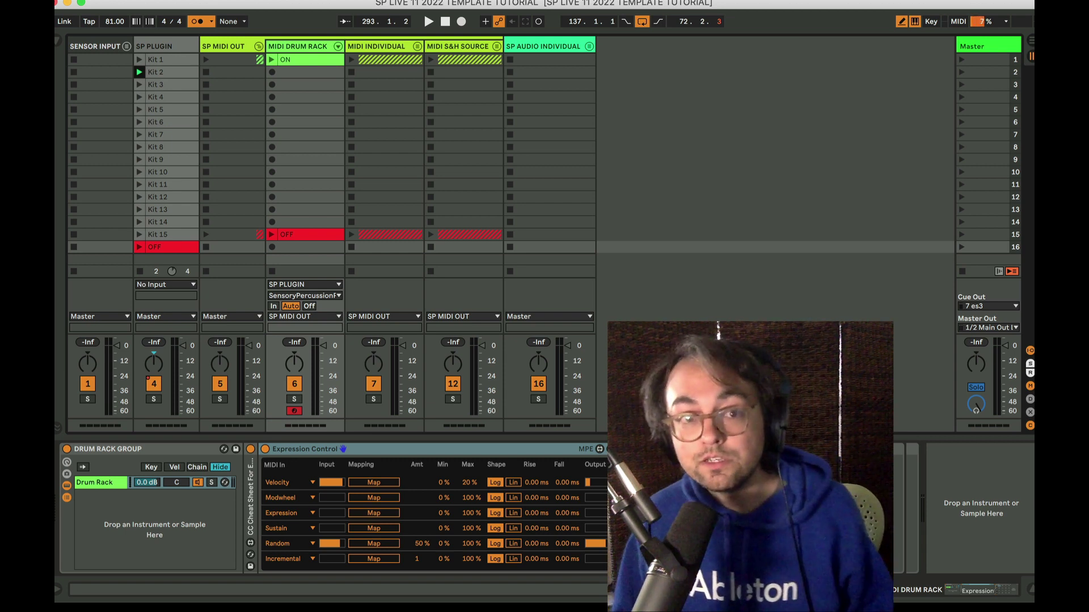
click(259, 46)
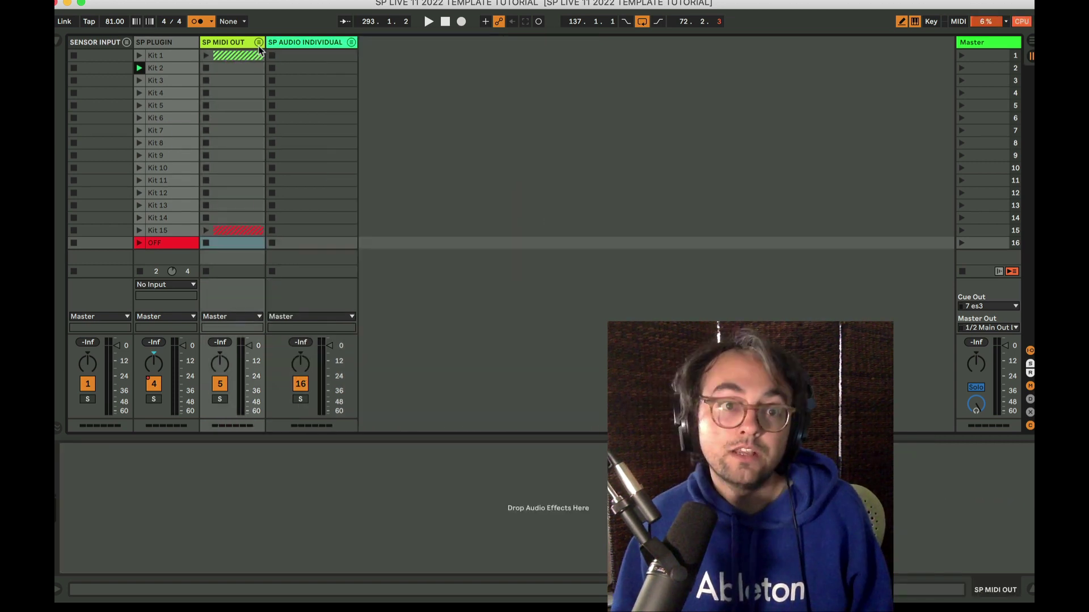